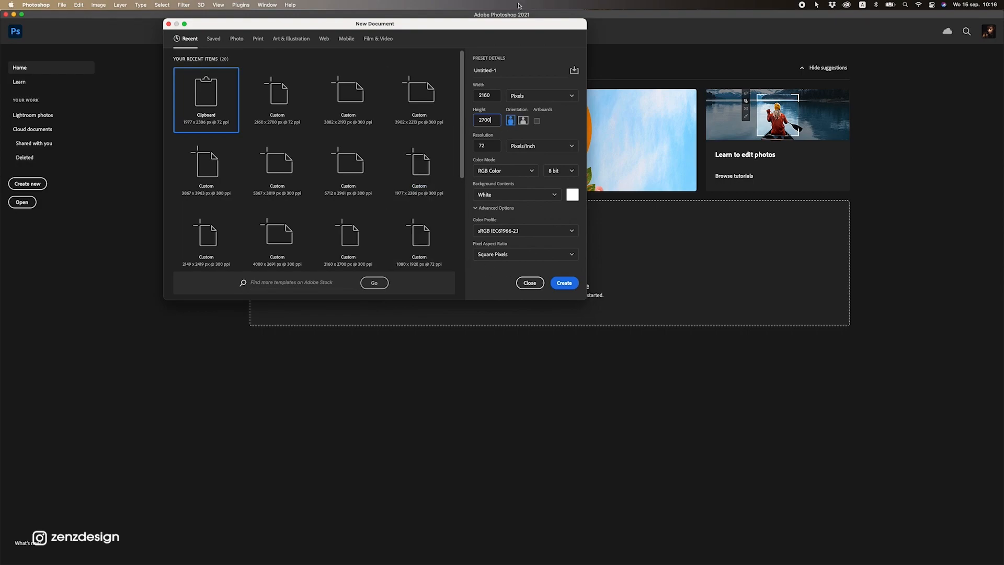
Create a 2160 x 2700 px document at 72 pixels/inch and place the Tiger-Transparant image, scaled to about 102%.
click(570, 285)
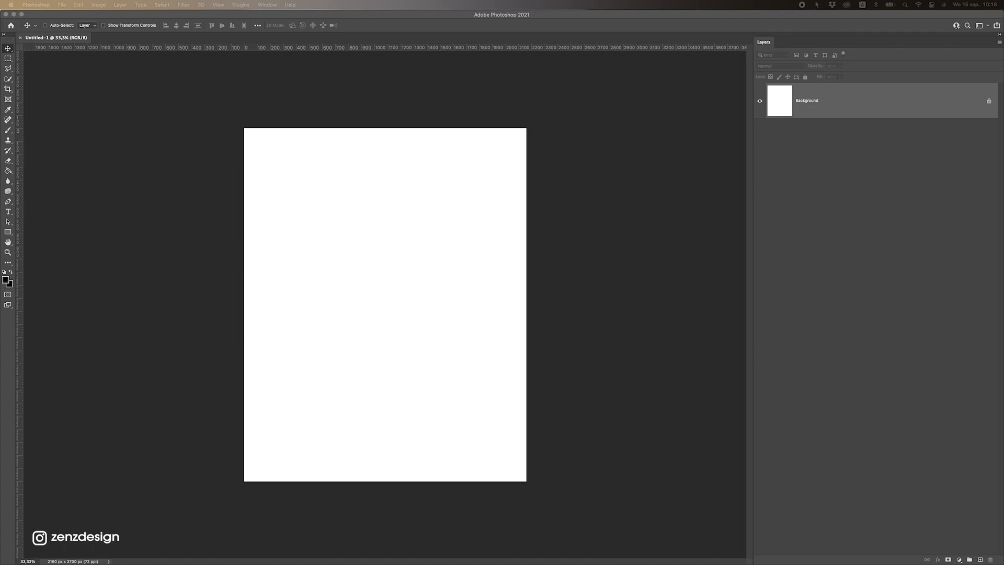
drag(797, 303, 363, 260)
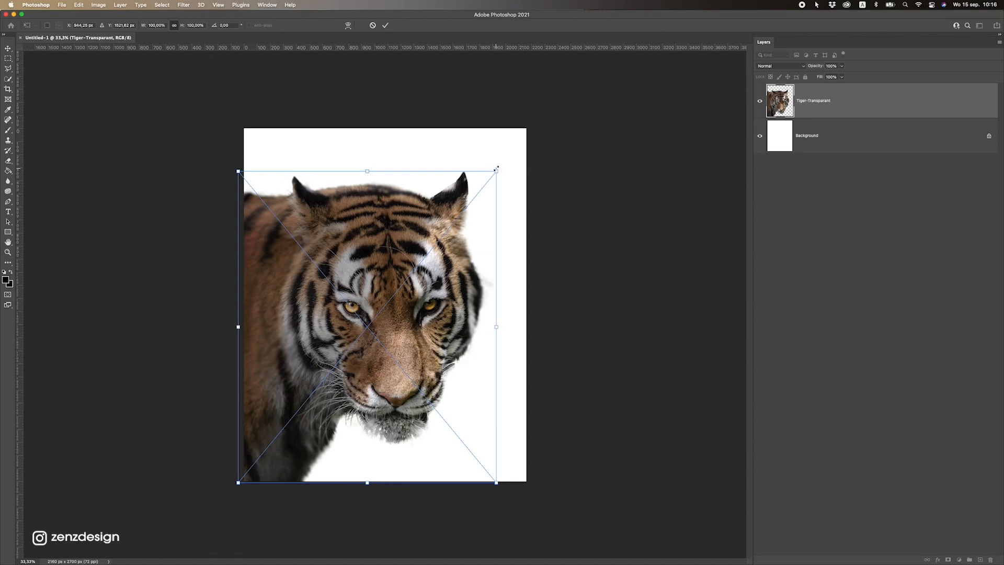
mouse_move(496, 169)
mouse_down()
mouse_move(522, 152)
mouse_move(503, 163)
mouse_up()
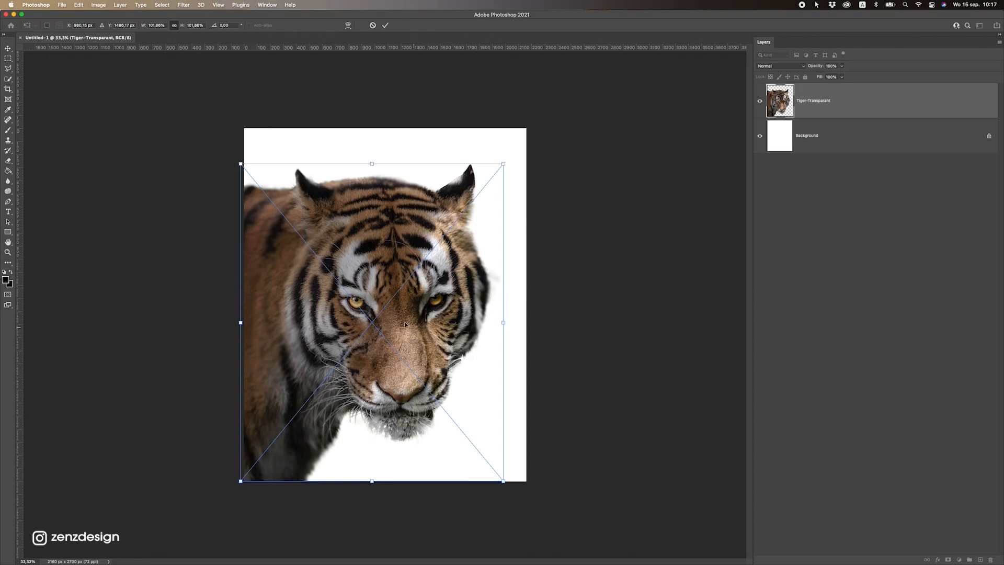
key(Return)
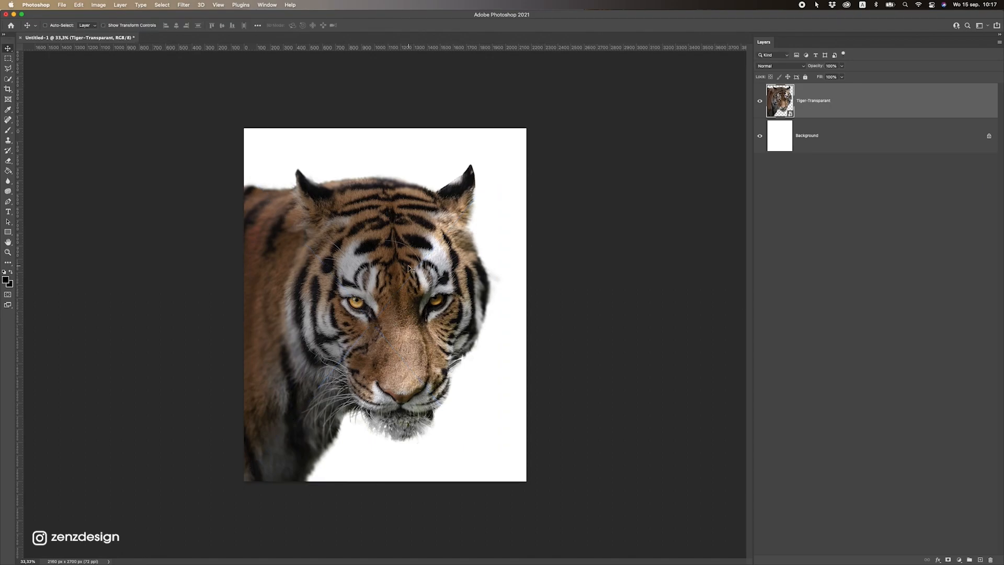
Rescale and reposition the tiger to about 102%, with its body running off the canvas's left and lower edges.
drag(334, 173, 331, 176)
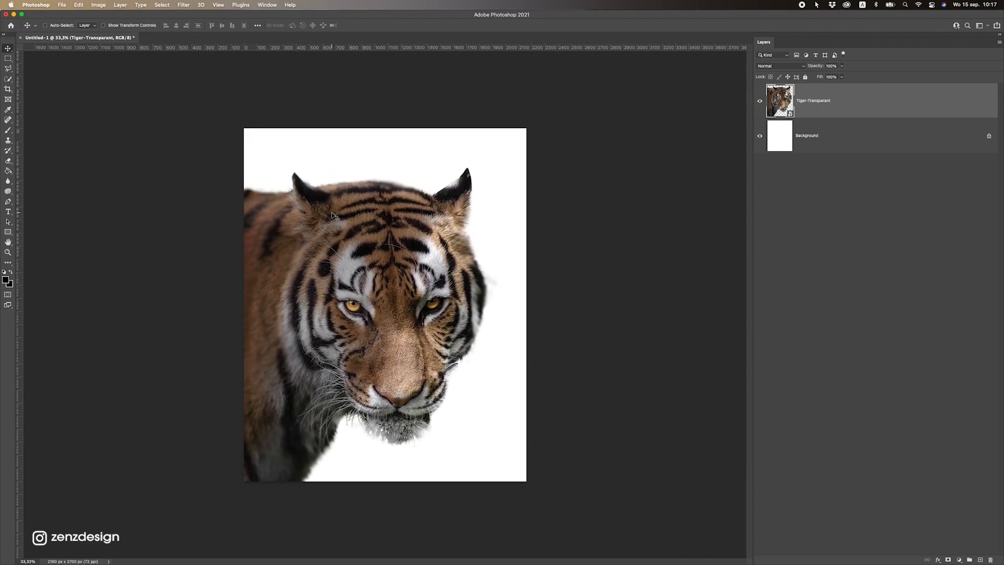
drag(420, 222, 422, 220)
key(super+t)
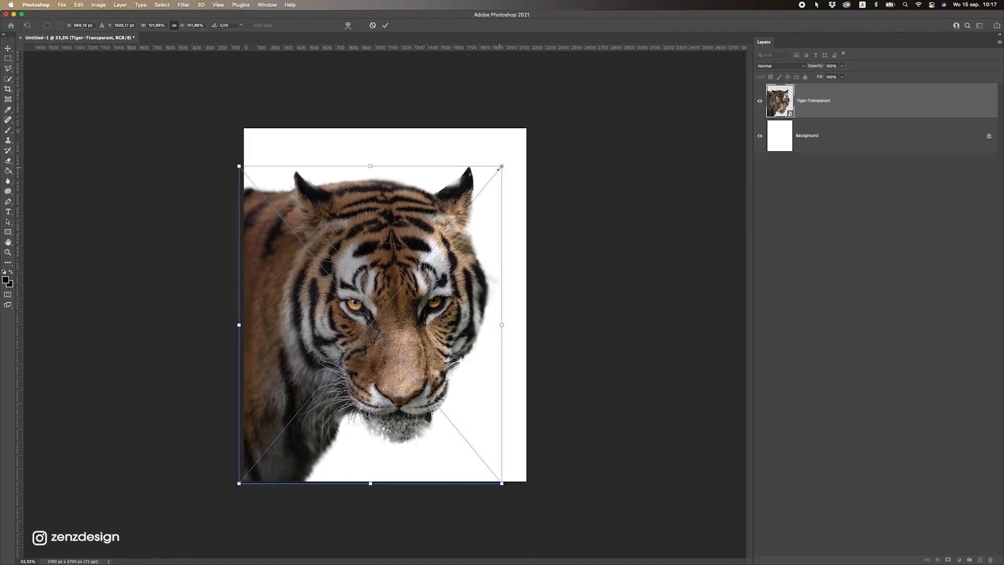
drag(500, 168, 481, 159)
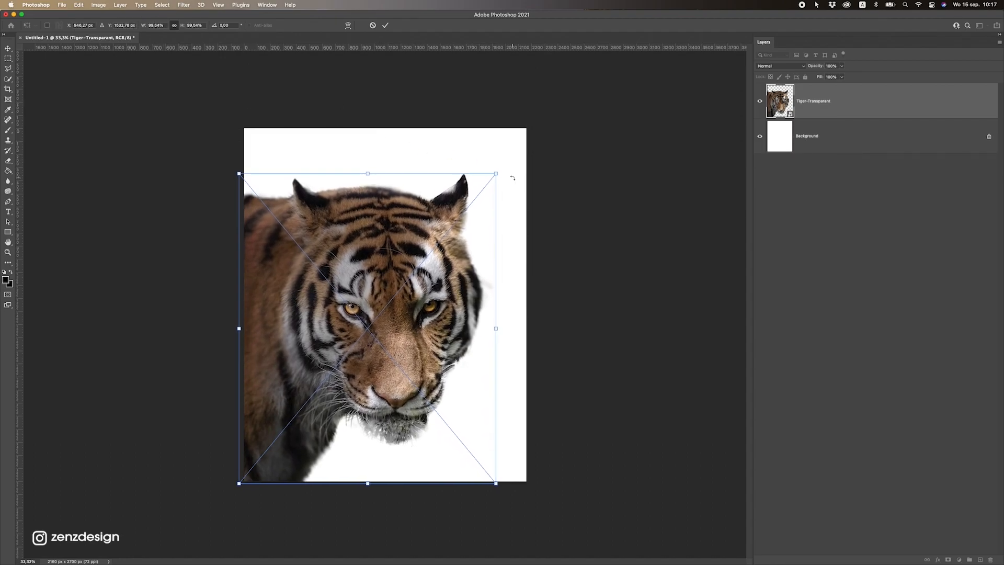
drag(498, 171, 485, 187)
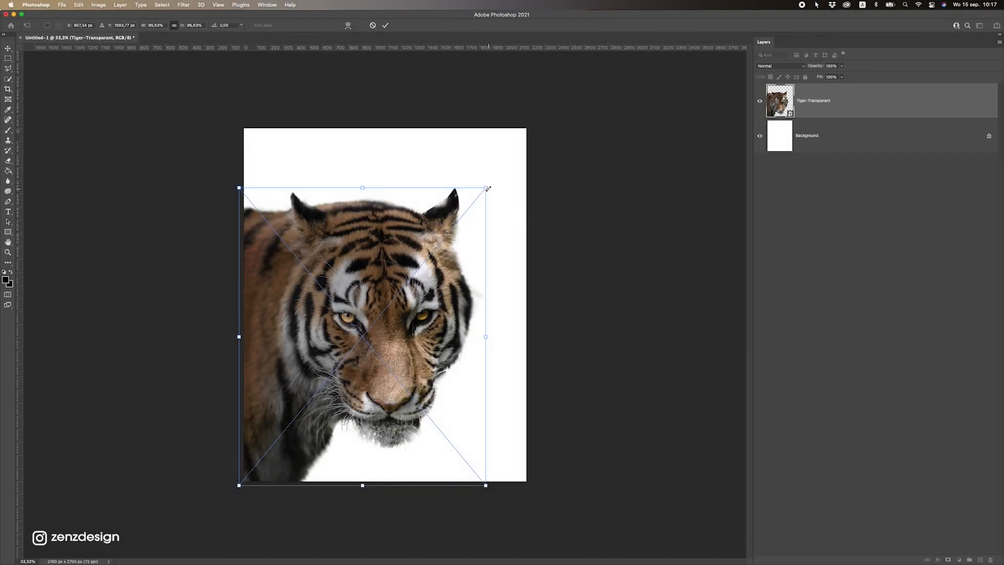
drag(488, 189, 559, 98)
drag(425, 184, 372, 215)
drag(507, 131, 485, 157)
drag(434, 191, 474, 162)
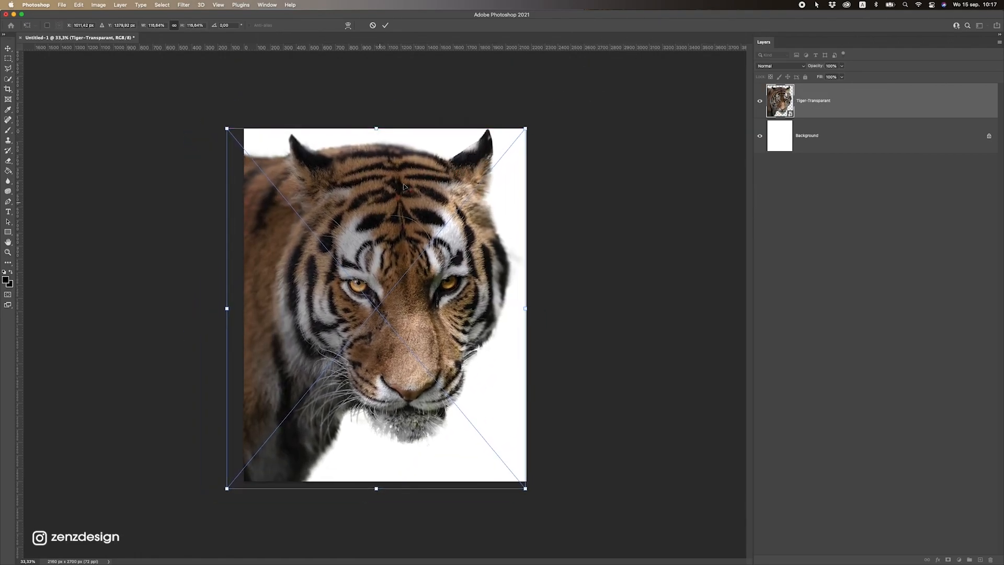
drag(521, 121, 475, 180)
drag(329, 224, 349, 228)
drag(504, 177, 510, 169)
mouse_move(422, 206)
mouse_down()
mouse_move(404, 207)
mouse_move(420, 200)
mouse_up()
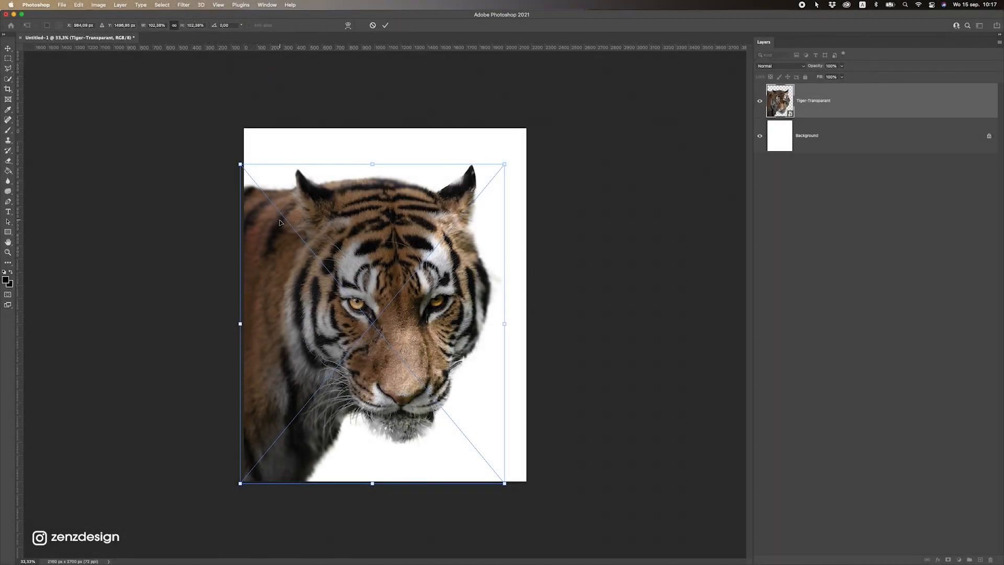
key(Return)
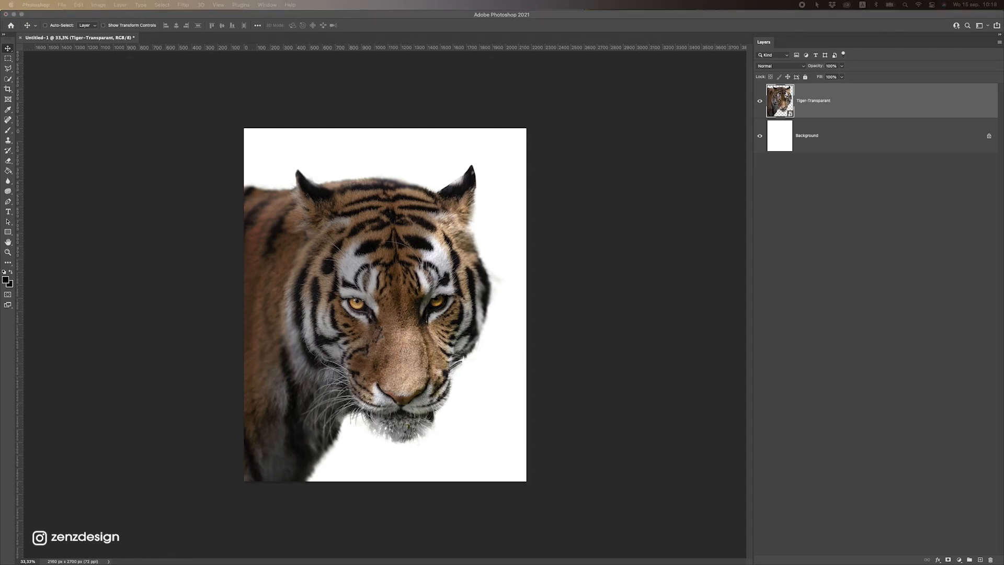
Place the fire background image directly above the white Background layer, beneath the tiger.
drag(717, 349, 671, 332)
click(831, 114)
click(805, 142)
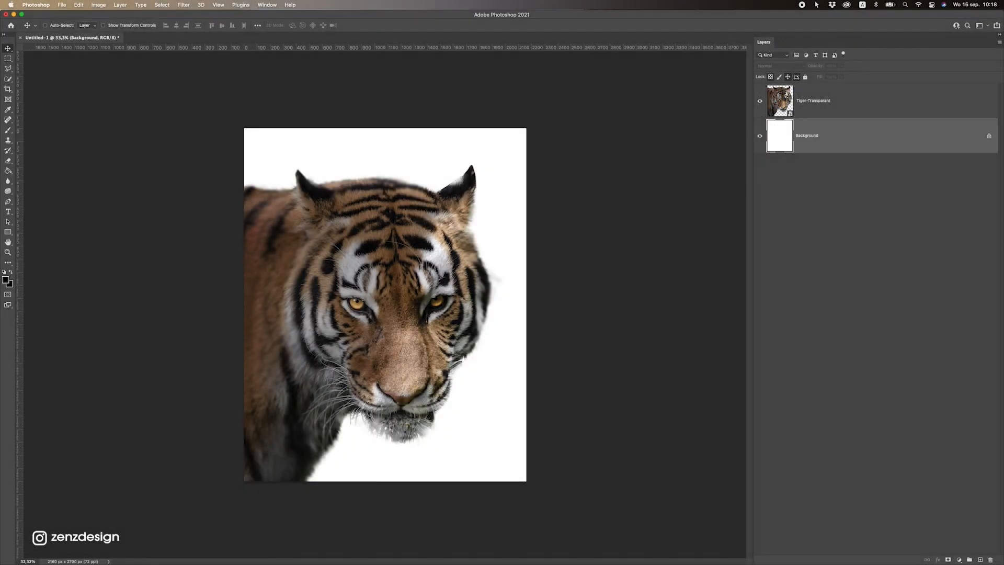
drag(1003, 233, 385, 238)
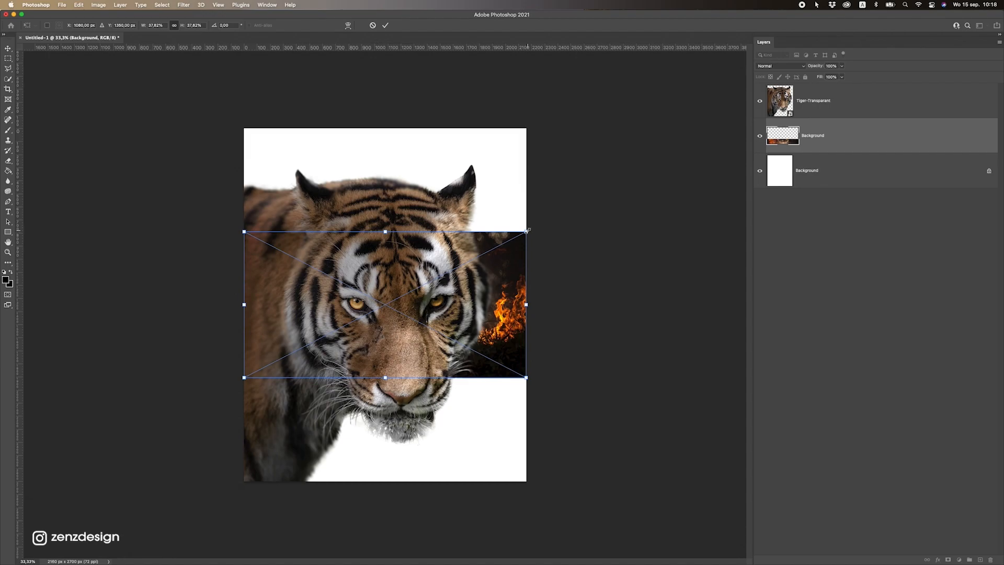
Enlarge the fire image to about 123% so it fills the canvas, and position its flames beside and below the tiger's head.
drag(527, 231, 682, 66)
drag(721, 128, 738, 125)
drag(540, 174, 341, 264)
drag(548, 186, 712, 99)
drag(569, 159, 412, 180)
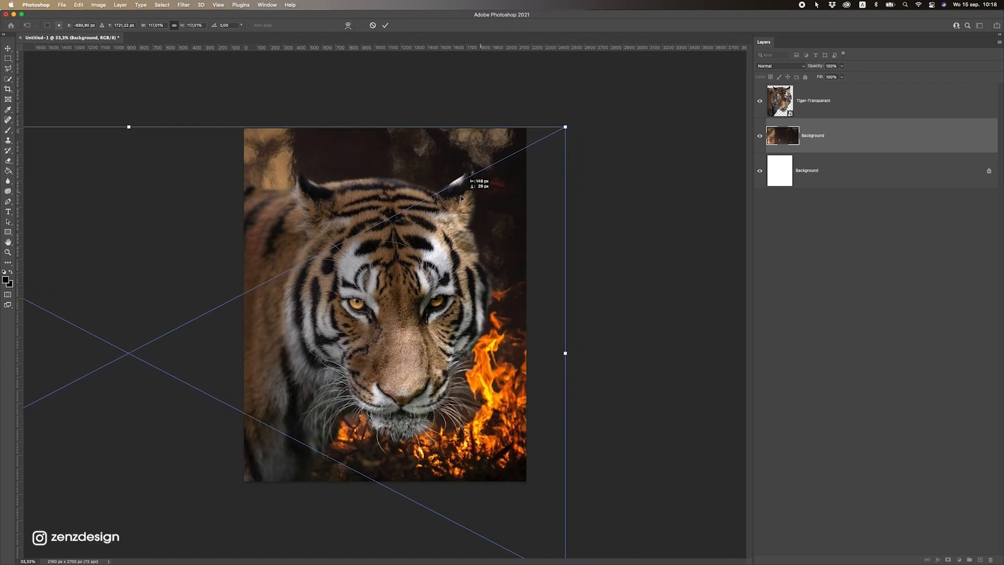
drag(565, 133, 580, 110)
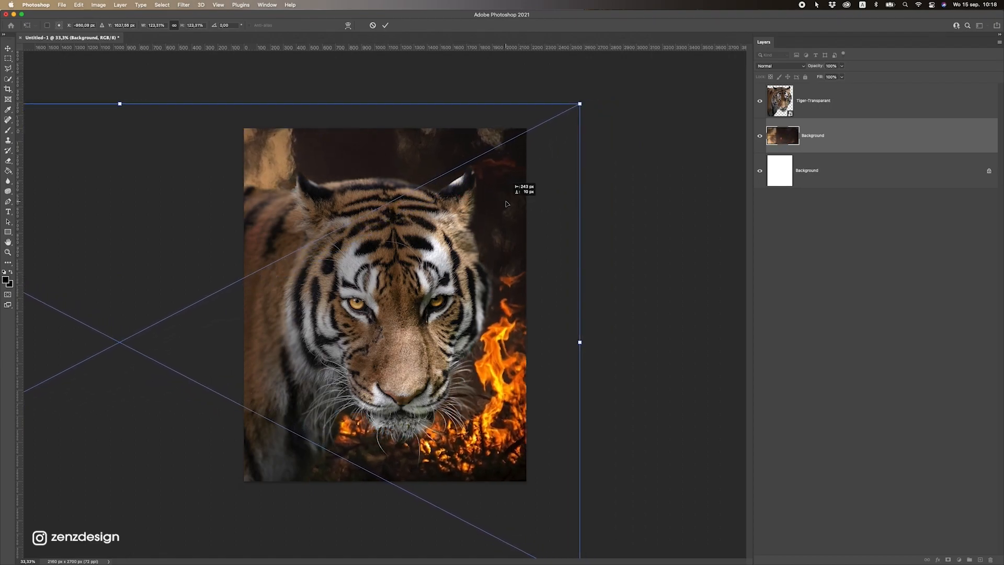
drag(368, 428, 353, 432)
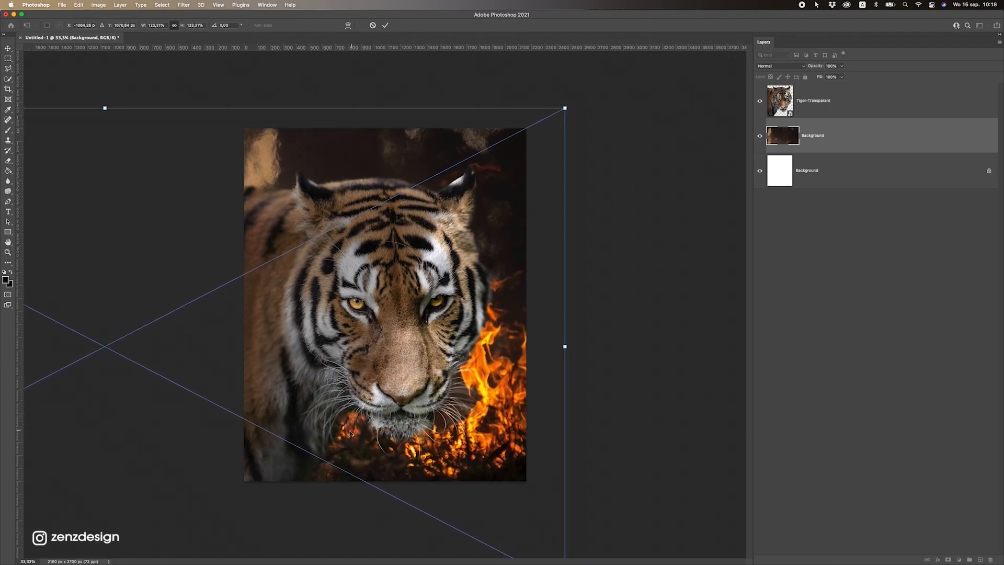
drag(484, 350, 493, 346)
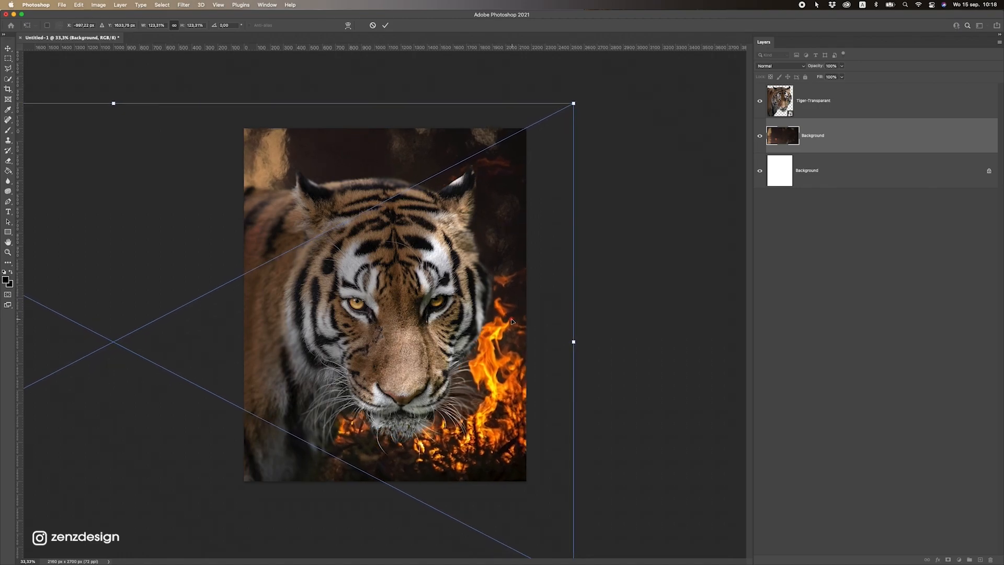
drag(477, 259, 498, 246)
key(Return)
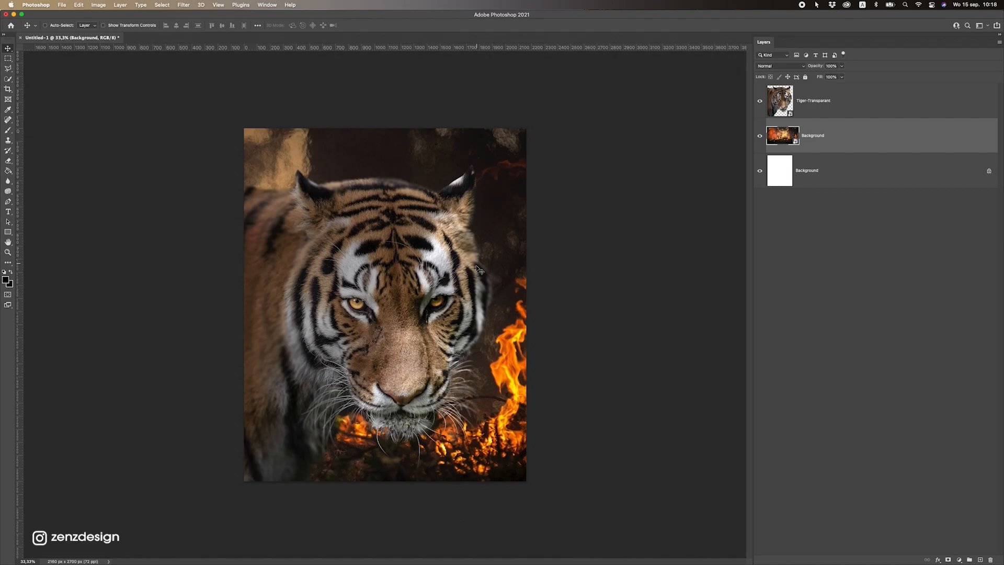
Select the Tiger-Transparant layer and look over the commands for saving the file.
scroll(462, 296, down, 2)
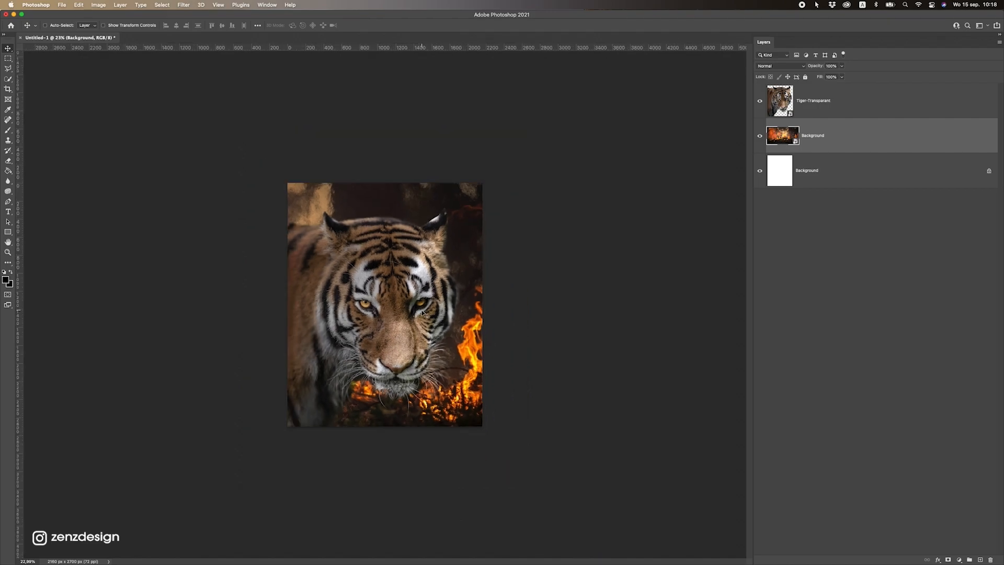
scroll(424, 313, up, 2)
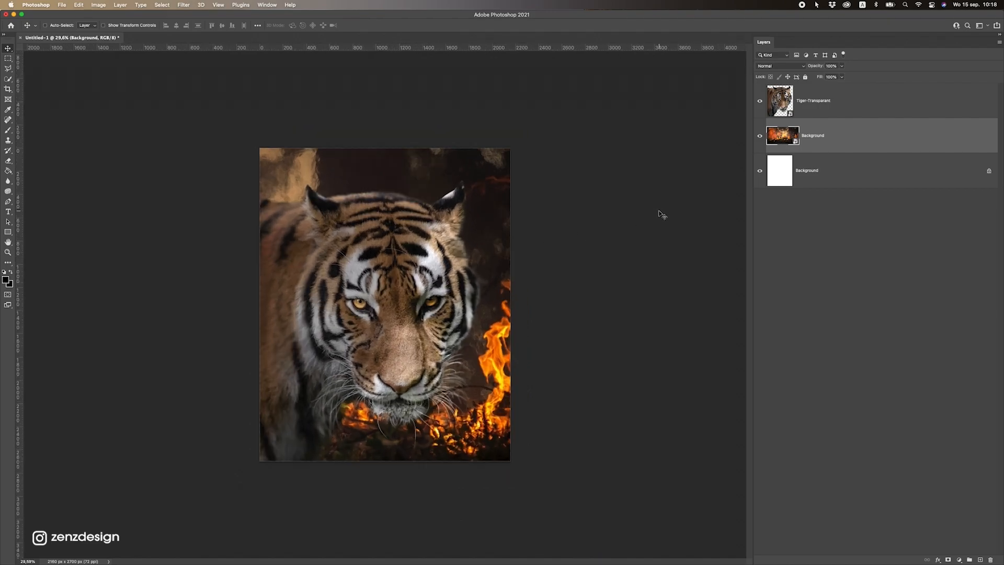
click(813, 102)
scroll(701, 138, up, 2)
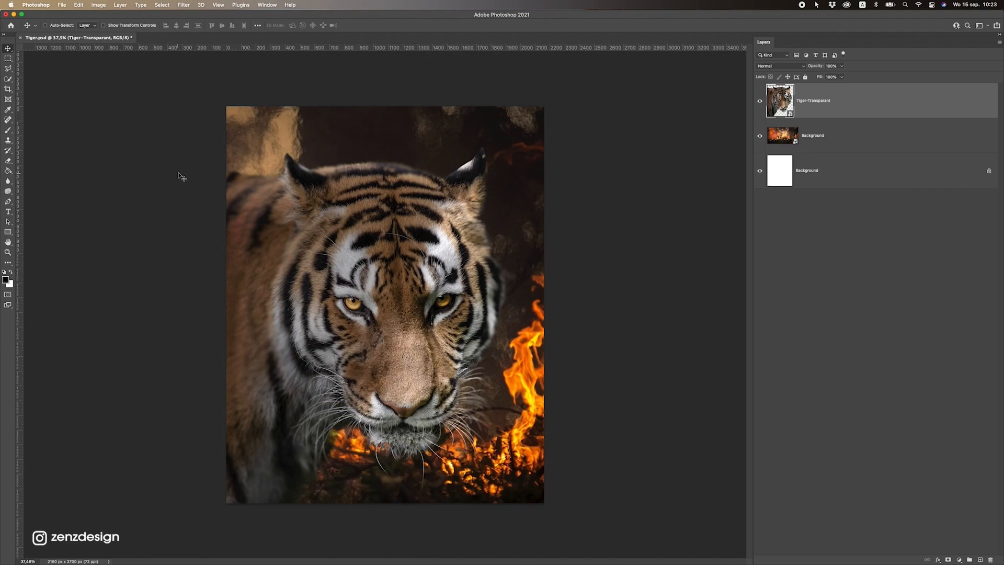
scroll(219, 120, up, 2)
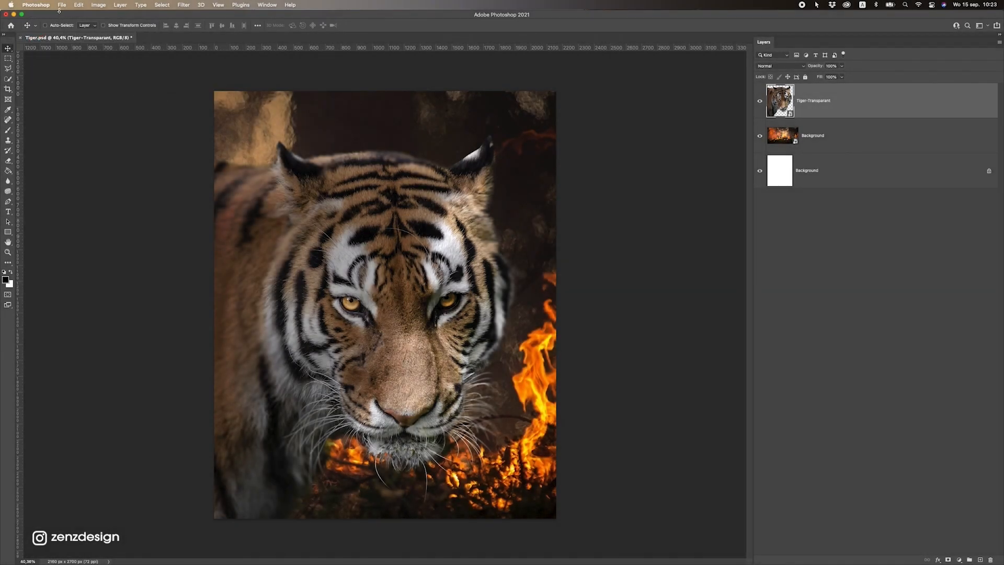
click(61, 5)
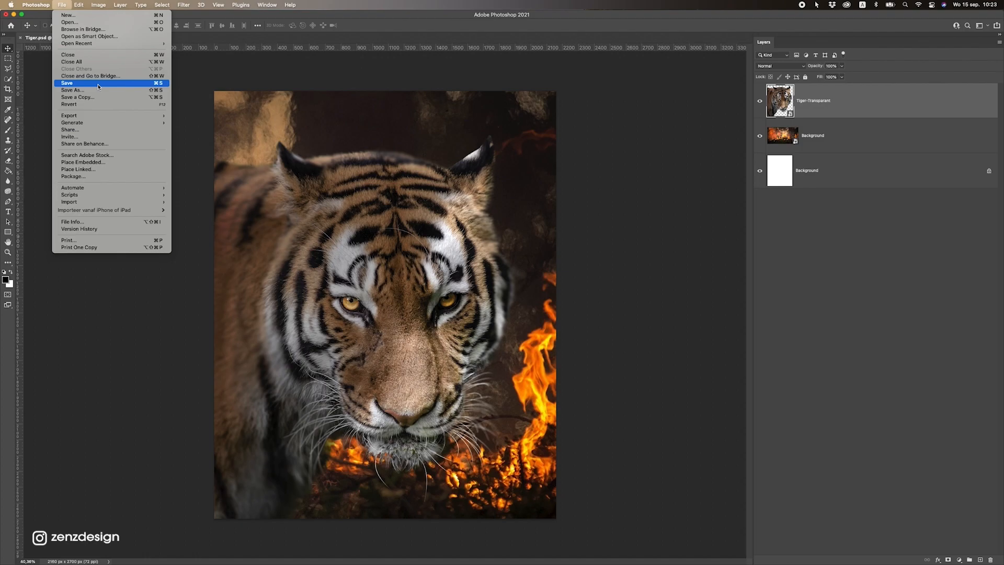
click(240, 95)
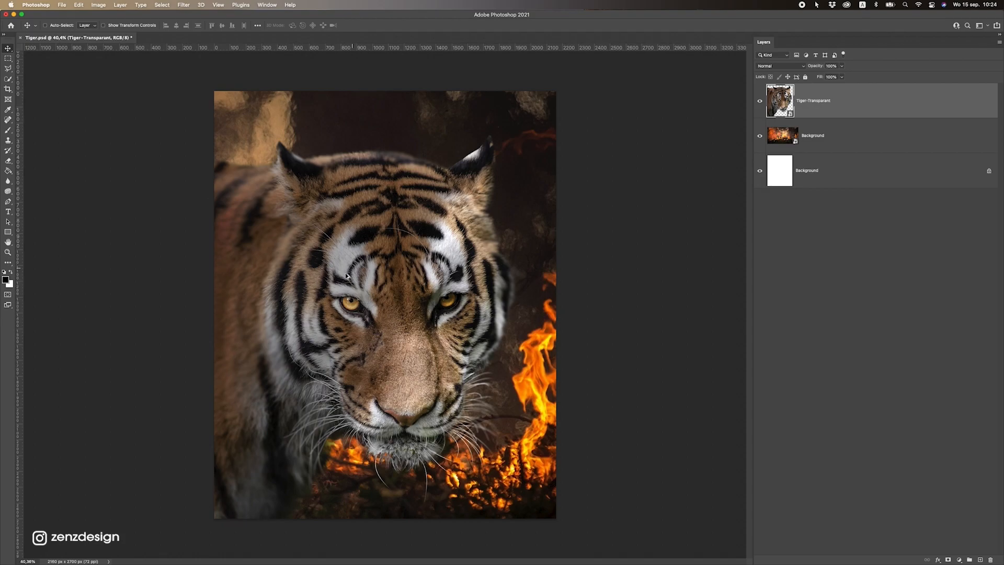
Examine the tiger's eyes, fur, whiskers and cutout edges up close against the fire background.
scroll(281, 297, up, 2)
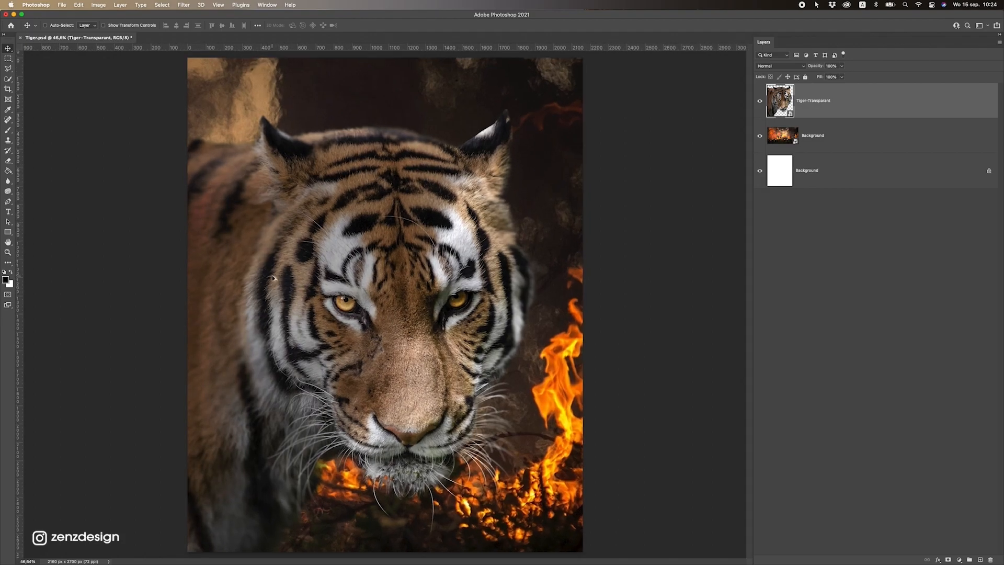
scroll(272, 275, up, 10)
scroll(405, 261, down, 5)
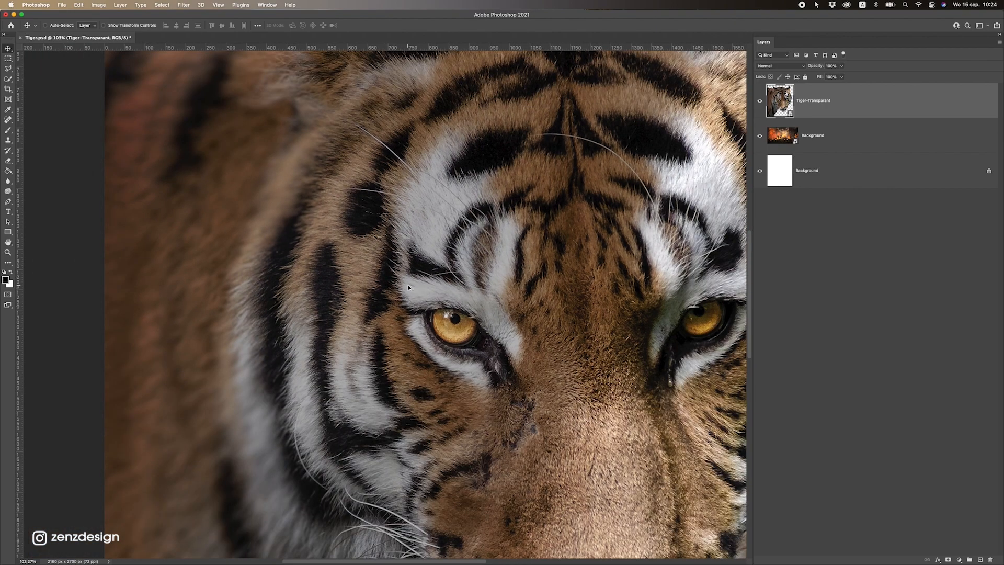
scroll(403, 284, up, 5)
drag(434, 235, 507, 245)
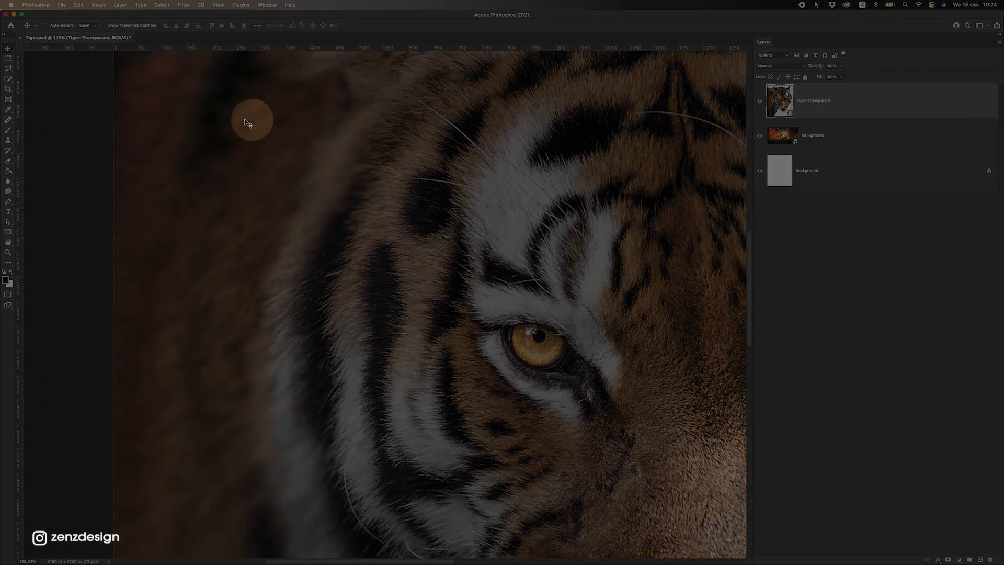
scroll(277, 263, down, 2)
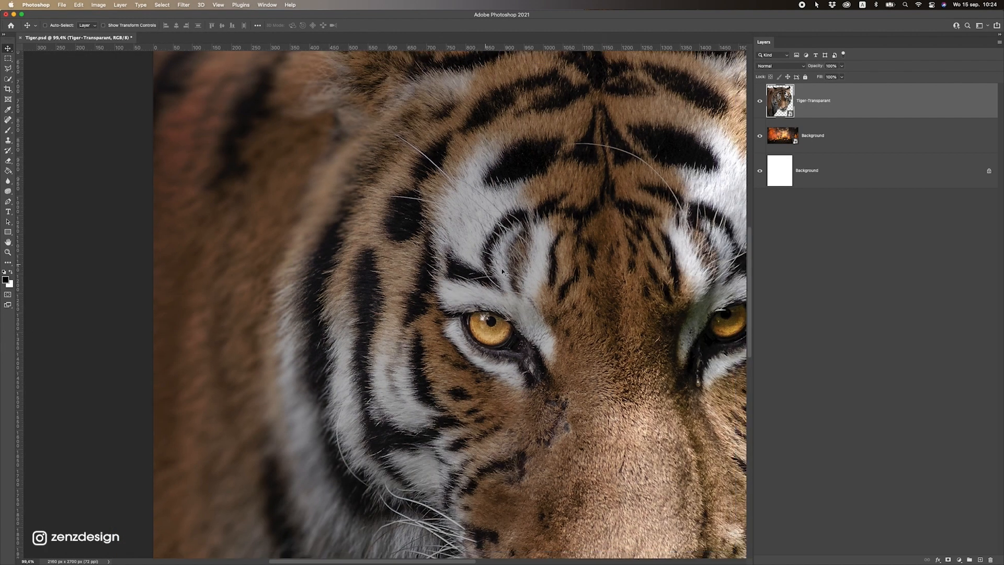
scroll(495, 267, right, 10)
scroll(496, 267, down, 3)
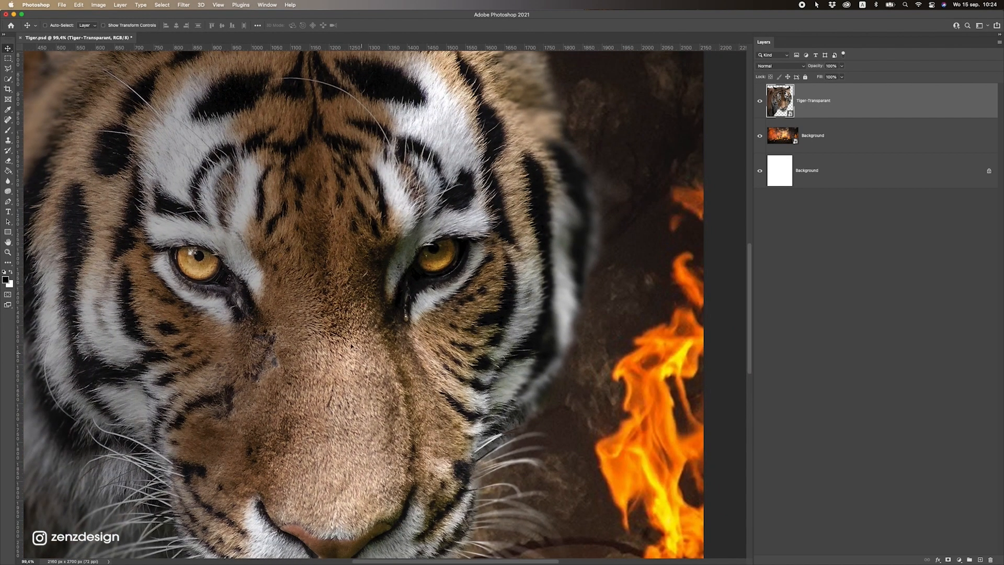
scroll(311, 315, down, 1)
scroll(417, 304, down, 1)
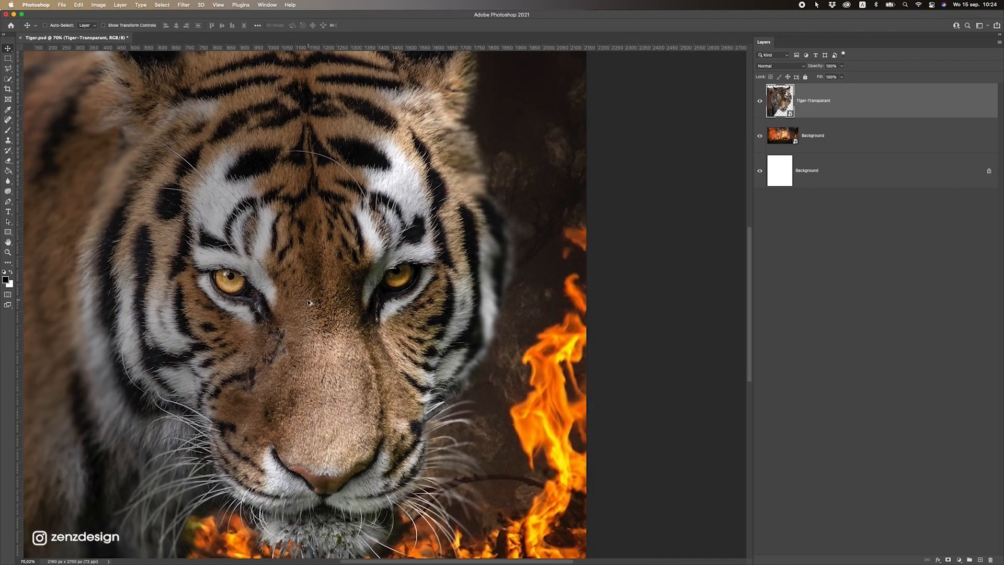
drag(272, 322, 349, 213)
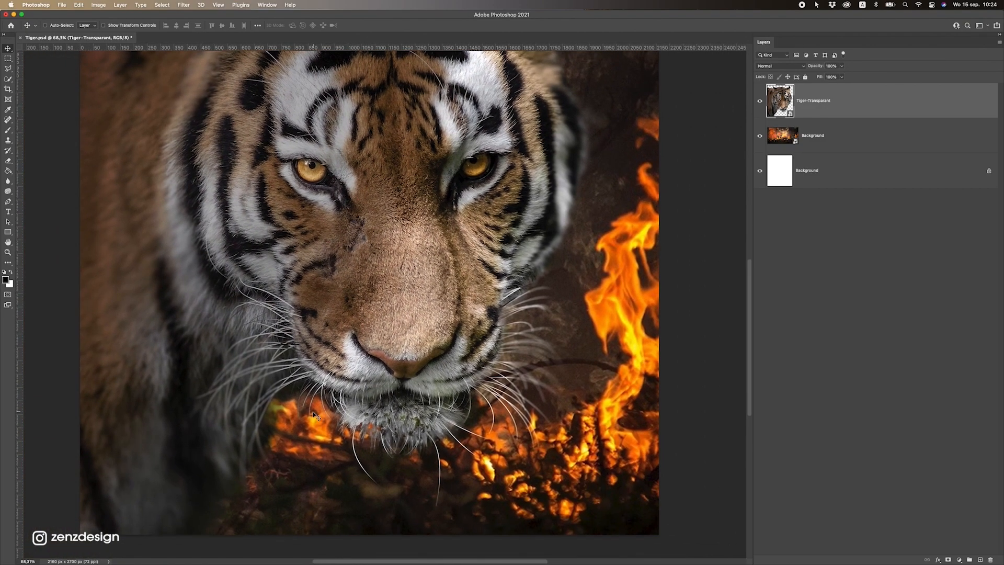
scroll(359, 234, down, 1)
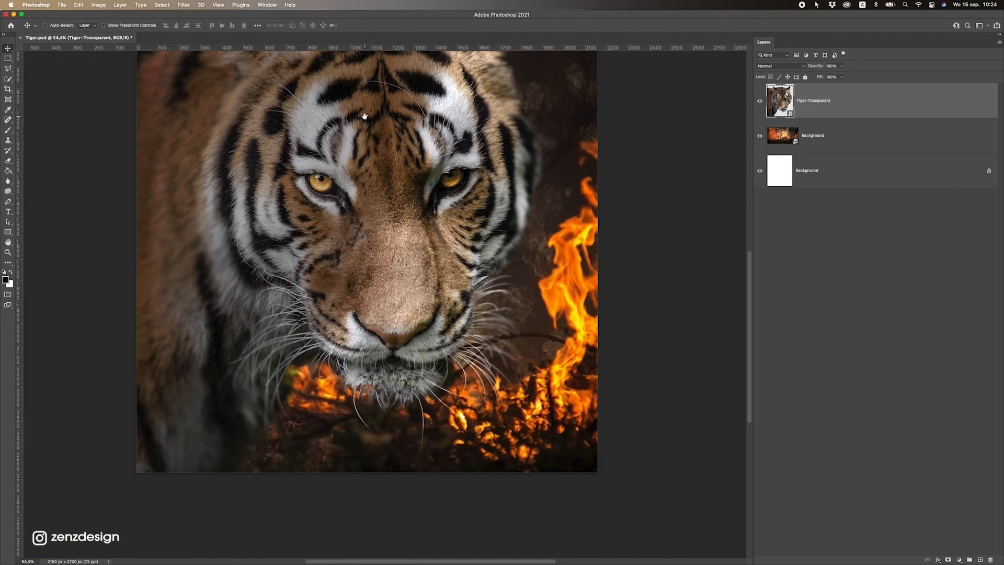
drag(368, 121, 449, 289)
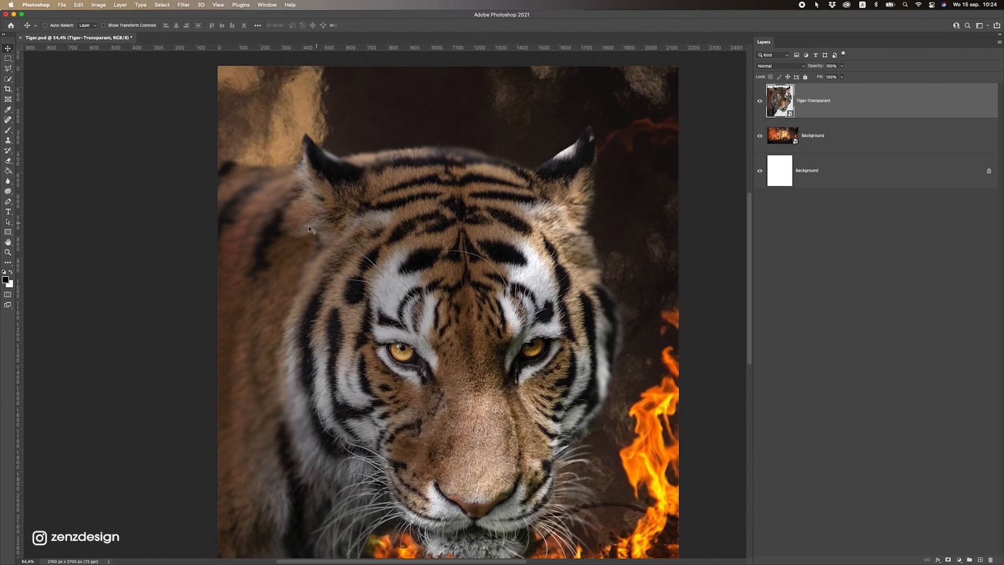
scroll(375, 333, down, 1)
drag(525, 195, 486, 128)
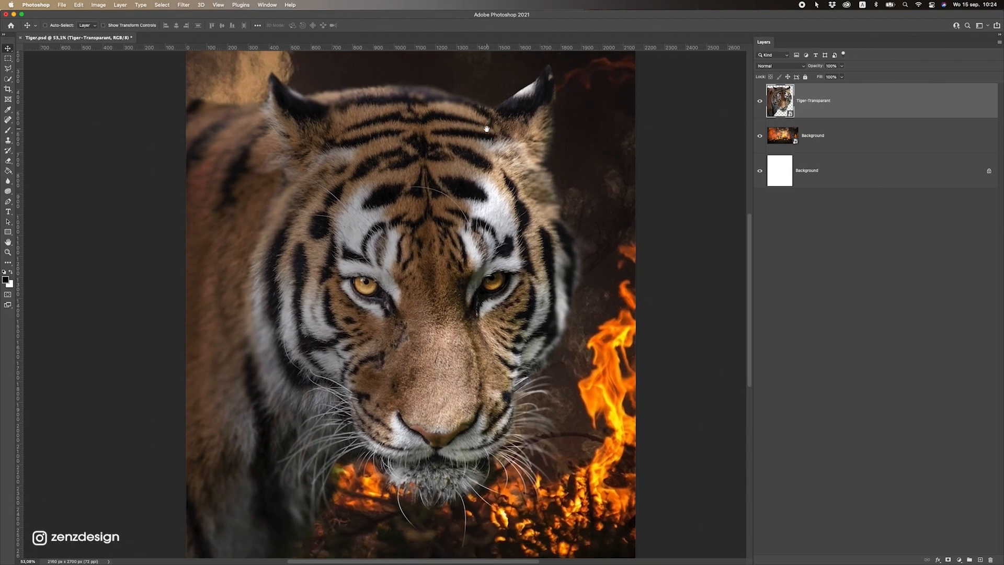
Select the fire image layer and look over the Blur filters available for it.
click(777, 141)
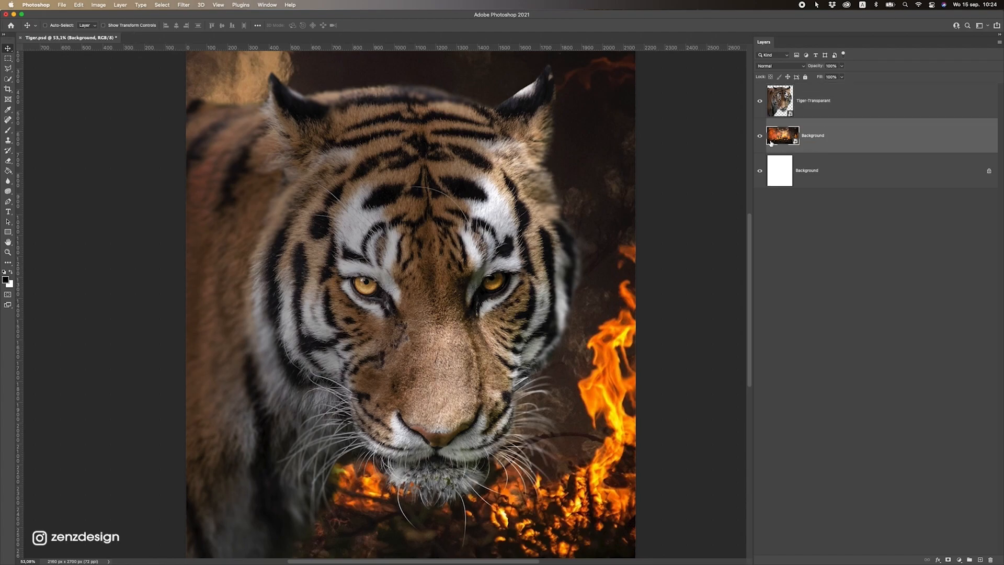
click(183, 5)
mouse_move(226, 108)
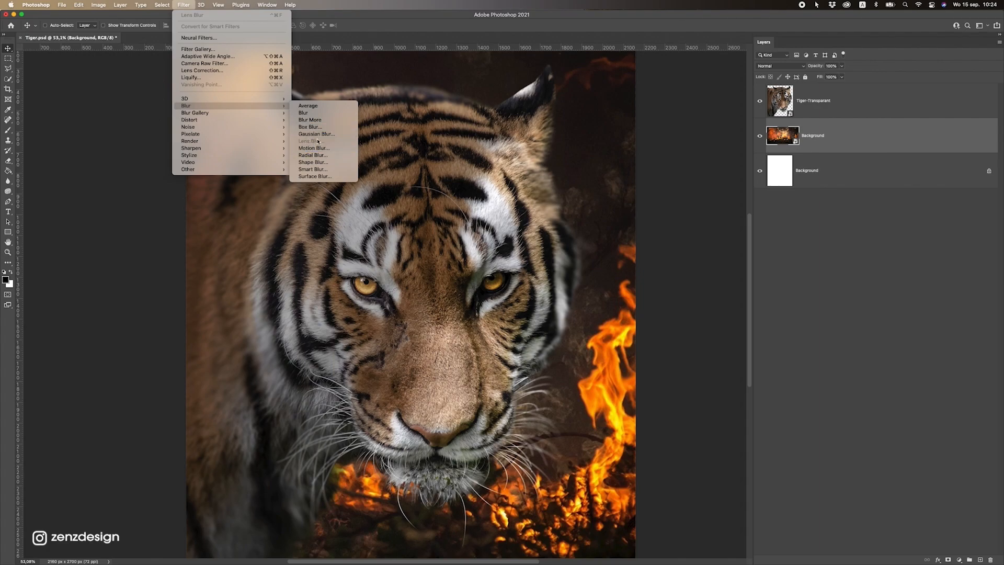
click(799, 141)
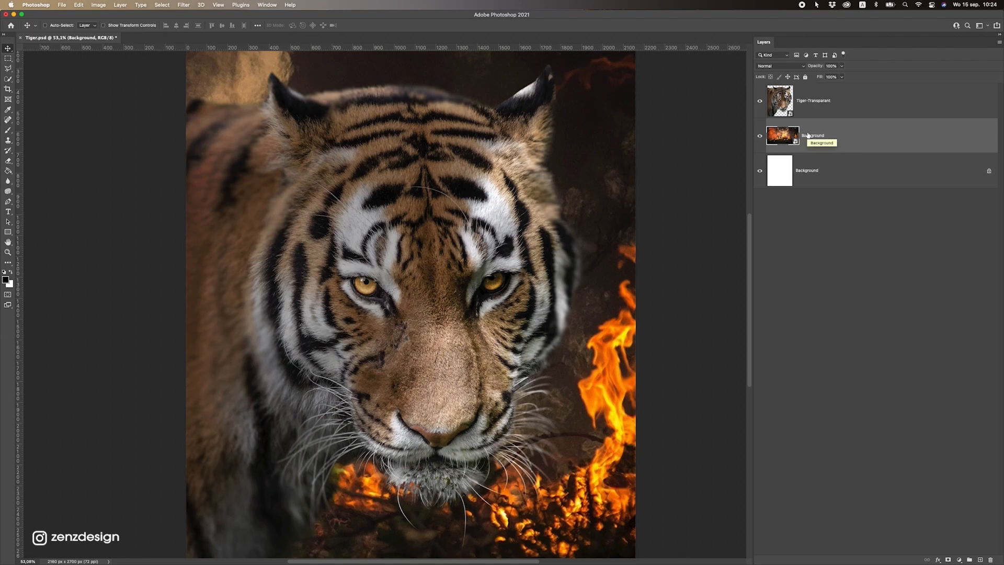
Duplicate the fire image layer and rasterize the copy.
key(super+j)
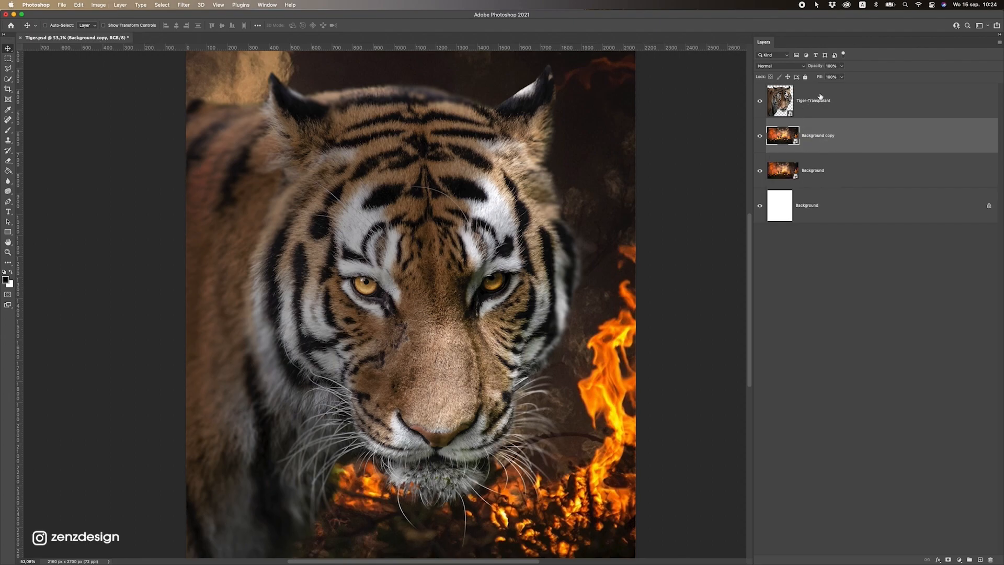
click(846, 172)
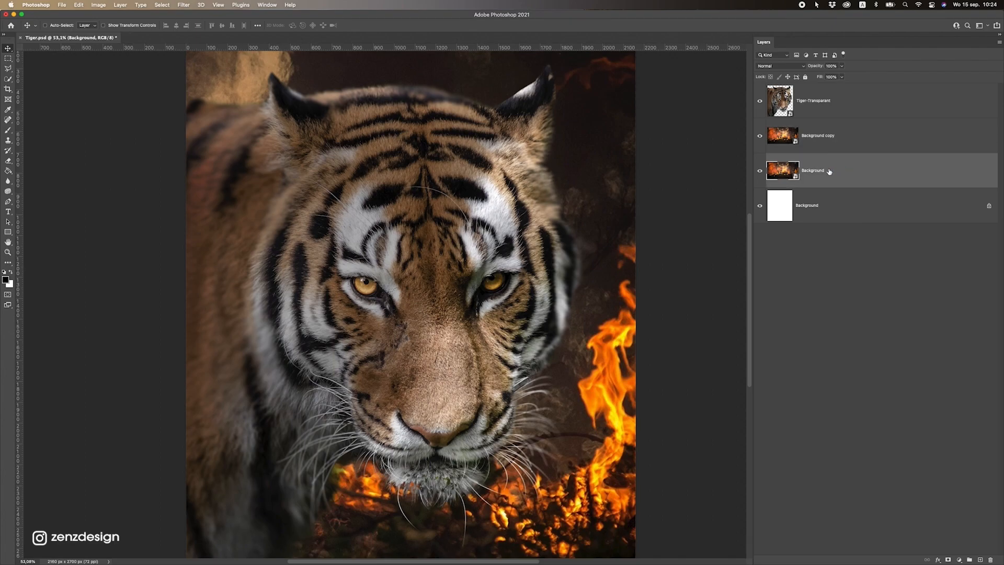
mouse_move(805, 170)
mouse_down()
mouse_move(990, 555)
mouse_move(981, 555)
mouse_move(885, 310)
mouse_move(815, 168)
mouse_up()
click(819, 149)
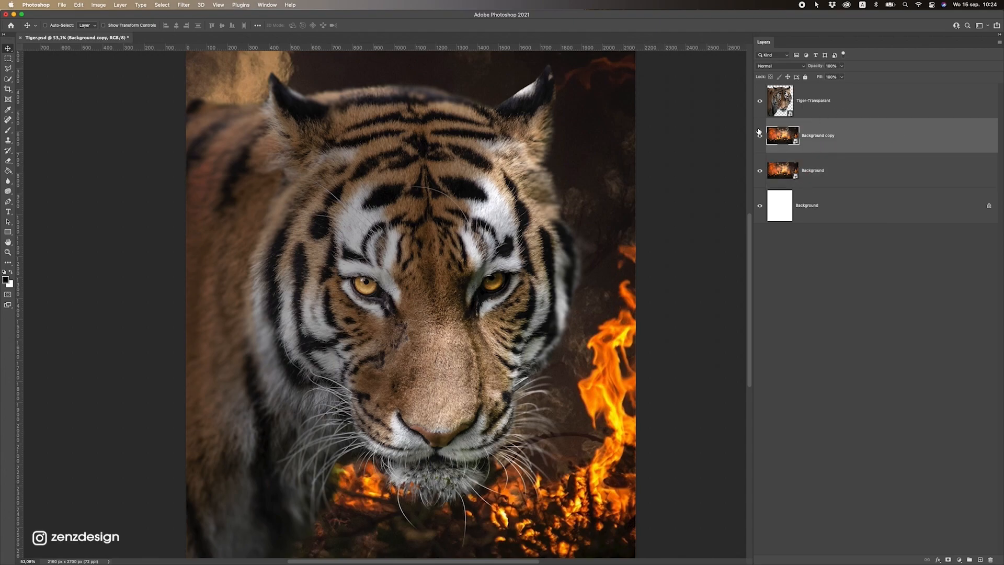
right_click(853, 138)
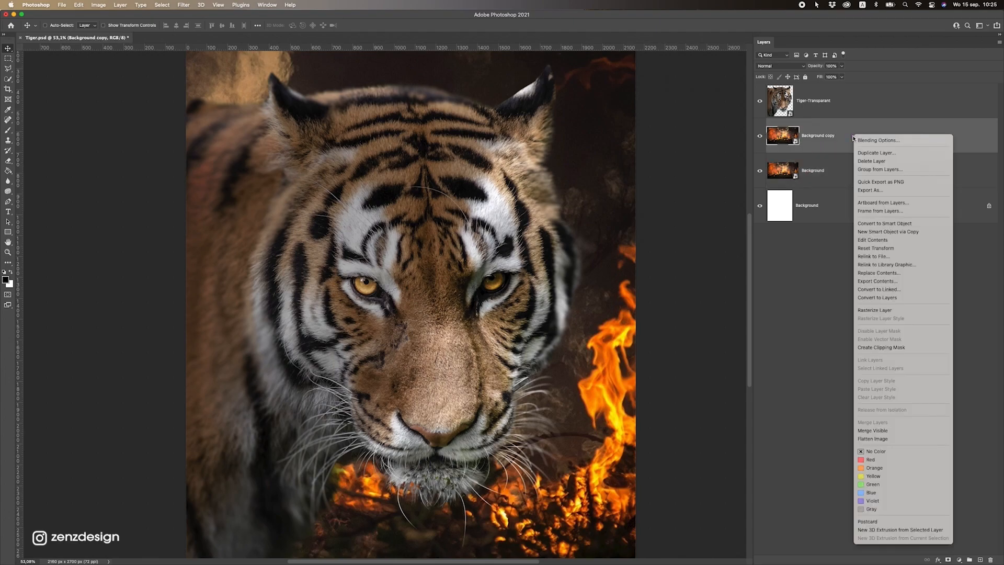
click(880, 312)
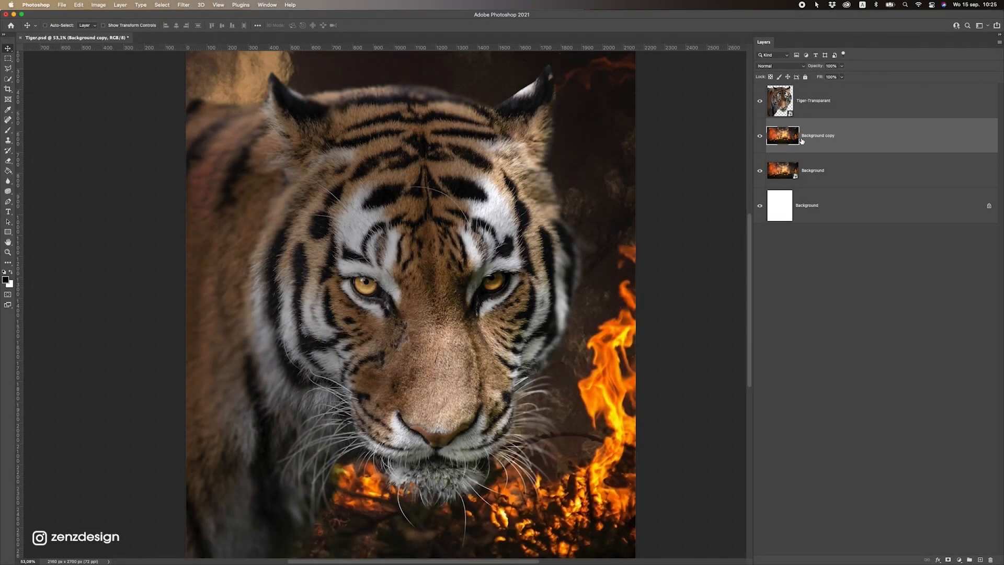
click(826, 139)
Apply a Lens Blur with a Hexagon iris and a radius of 50 to the rasterized fire copy.
scroll(303, 259, down, 1)
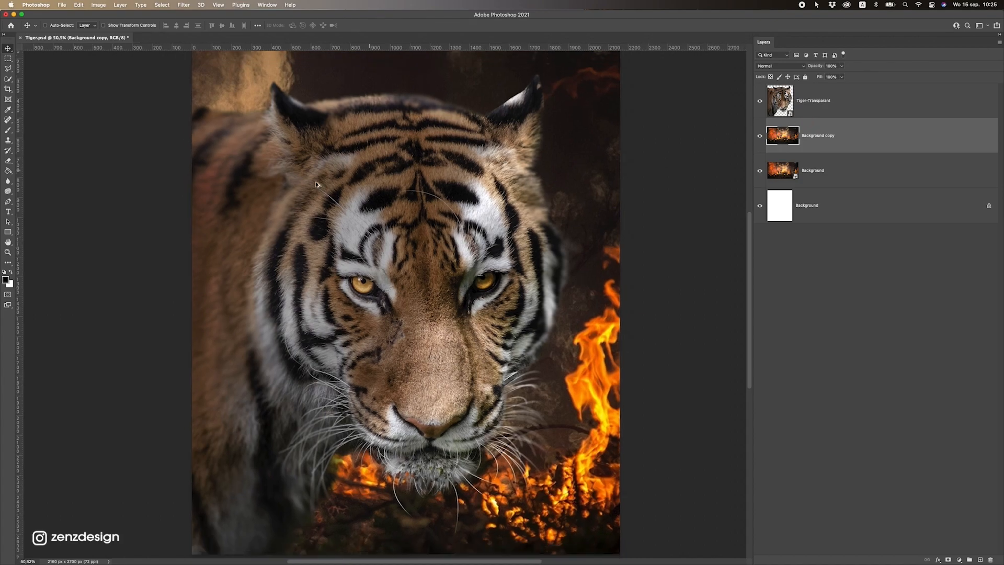
click(184, 6)
mouse_move(209, 107)
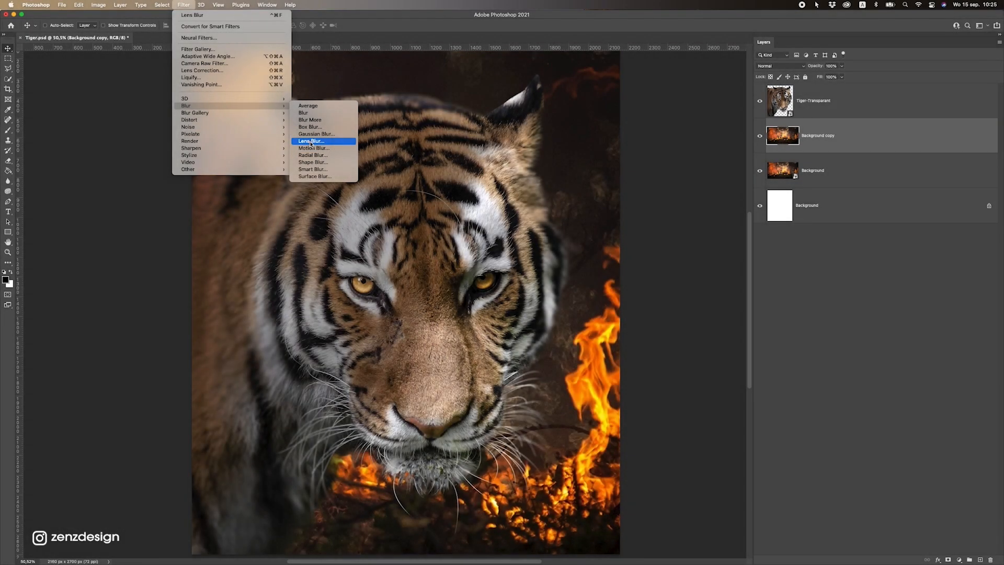
click(310, 141)
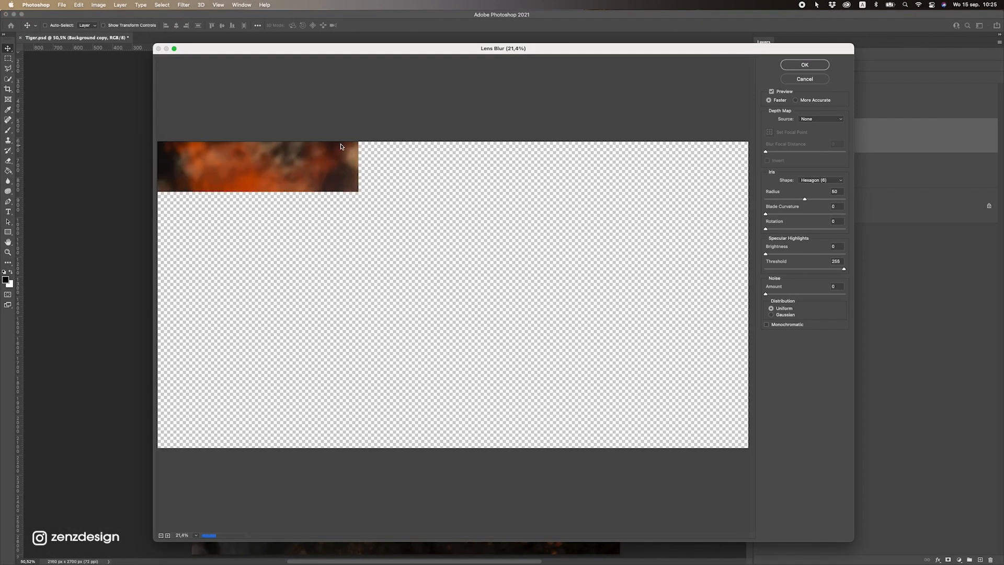
drag(375, 59, 333, 48)
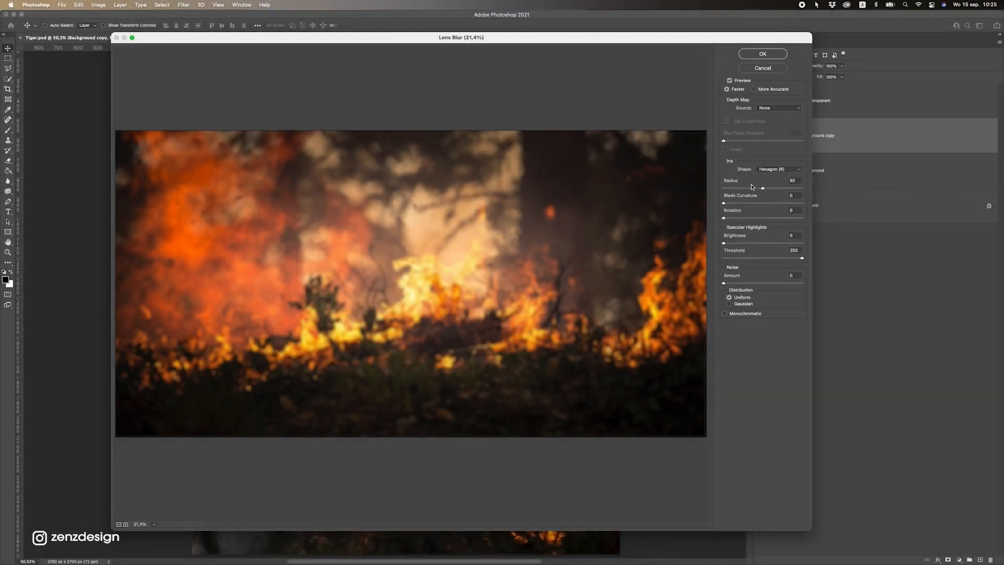
drag(762, 188, 745, 188)
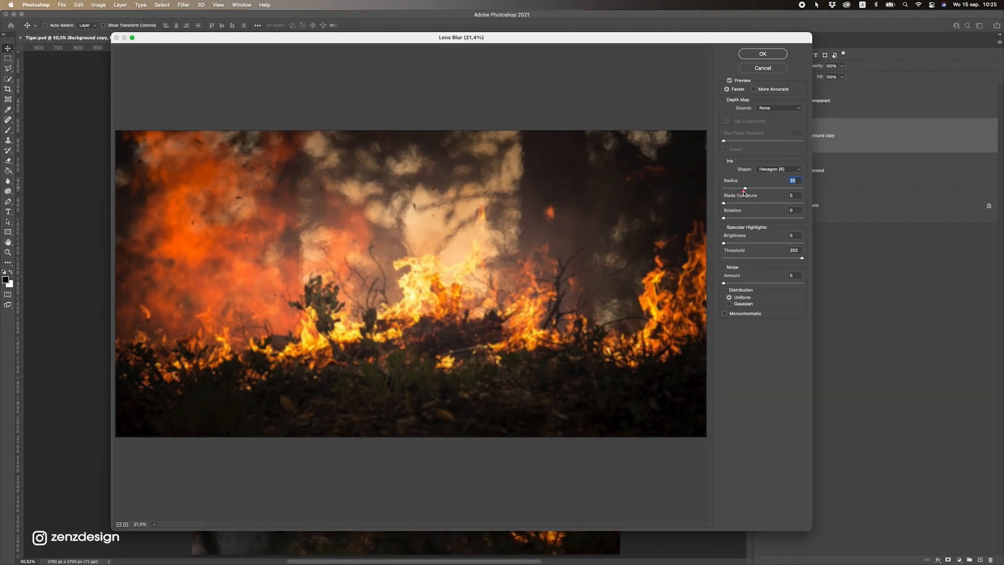
drag(727, 189, 754, 187)
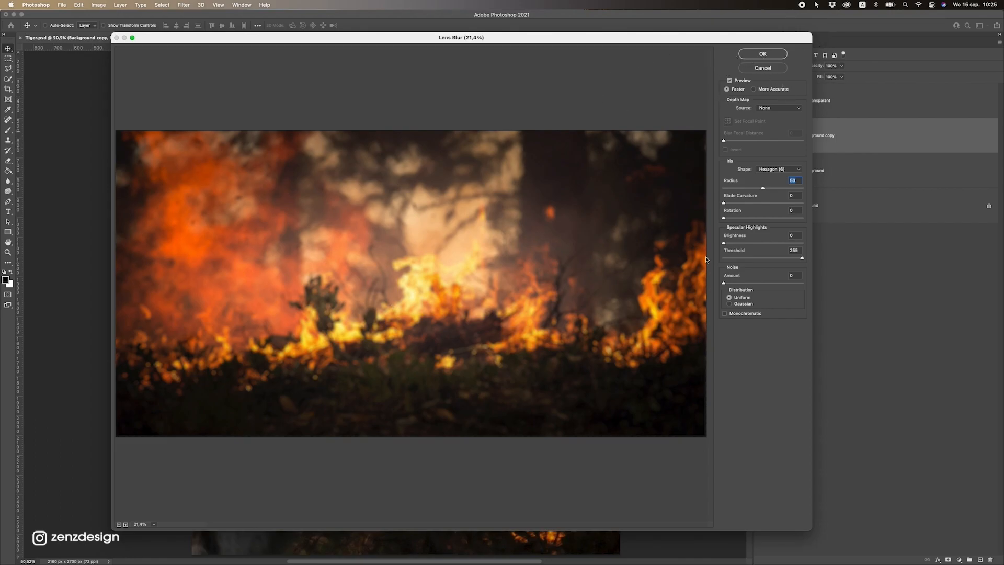
click(763, 54)
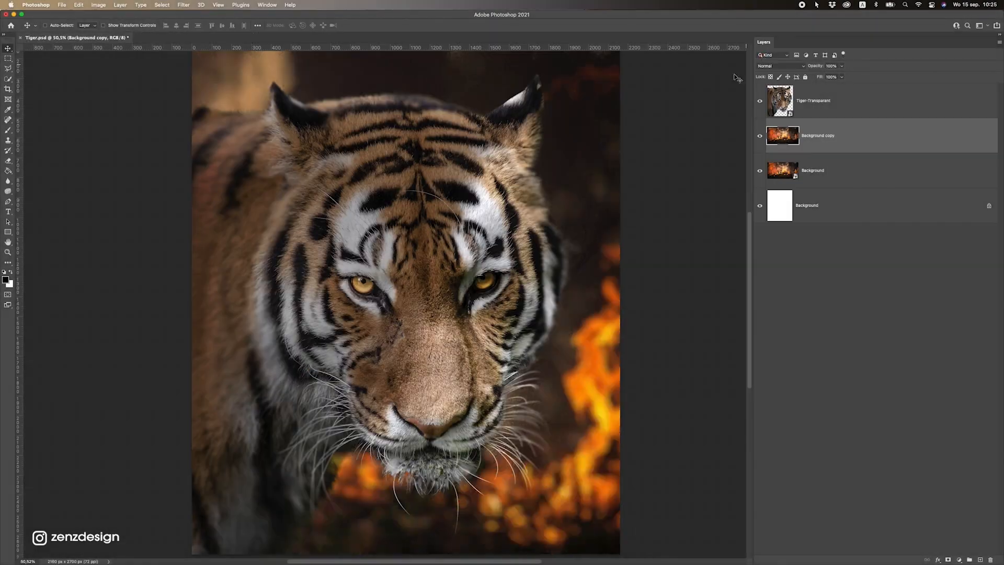
Compare the composite with the blurred fire copy hidden and shown, and examine the tiger's edges against it up close.
scroll(425, 358, down, 2)
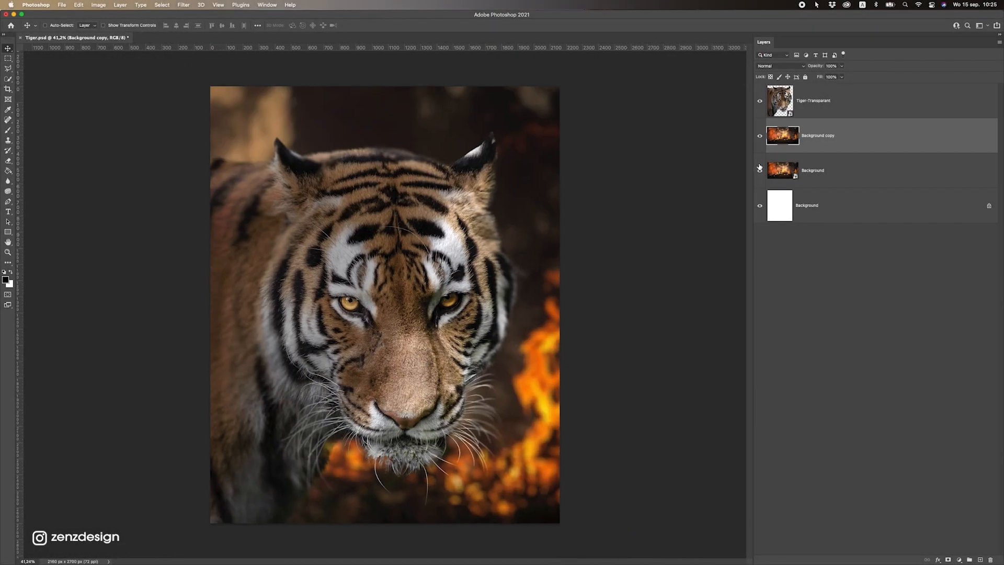
click(759, 136)
click(759, 136)
scroll(323, 383, down, 3)
scroll(323, 383, up, 3)
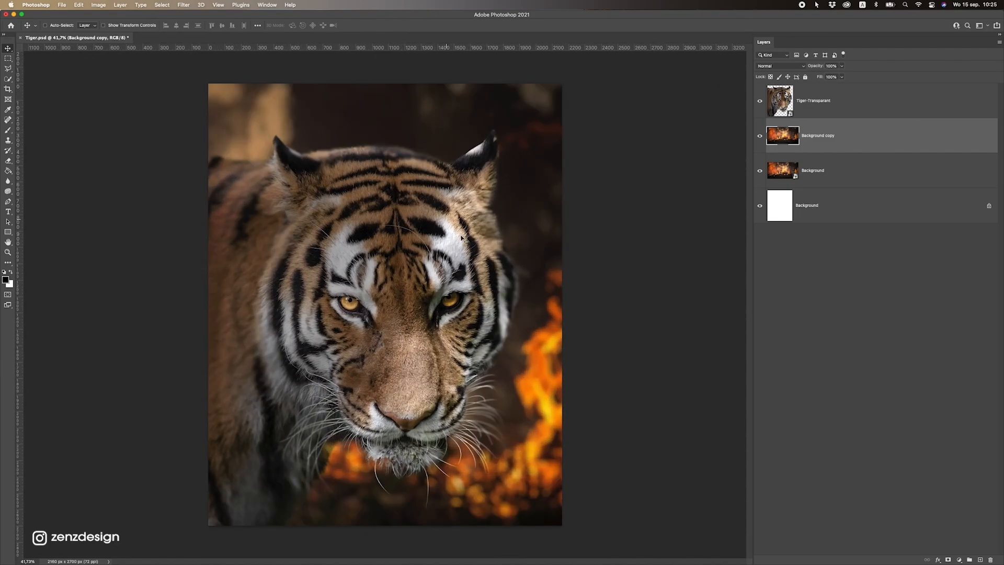
scroll(446, 213, up, 5)
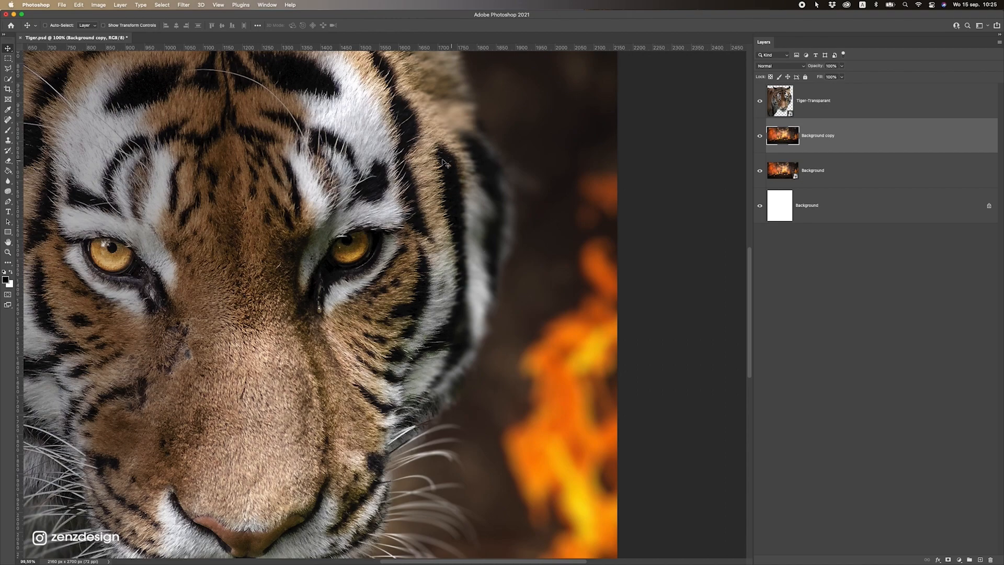
scroll(444, 343, down, 6)
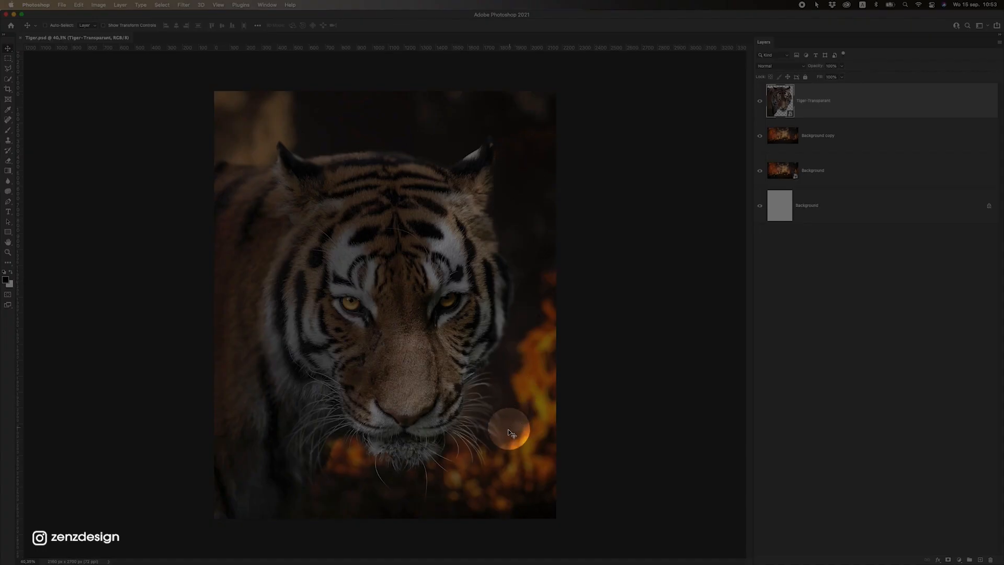
key(super)
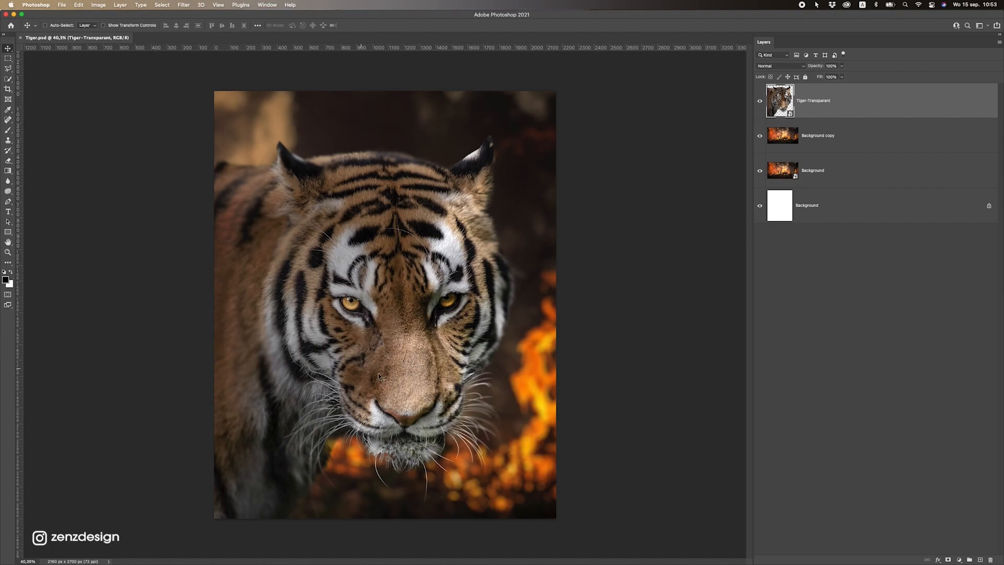
key(super)
Add a Gradient fill layer above Tiger-Transparant with the Radial style and Reverse enabled, darkening the canvas edges.
click(825, 140)
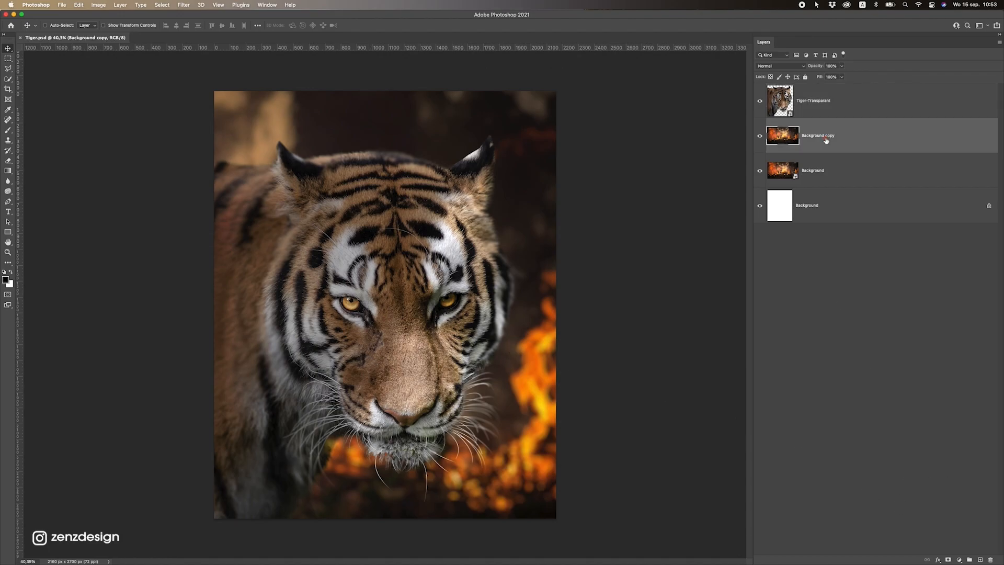
click(826, 104)
click(960, 560)
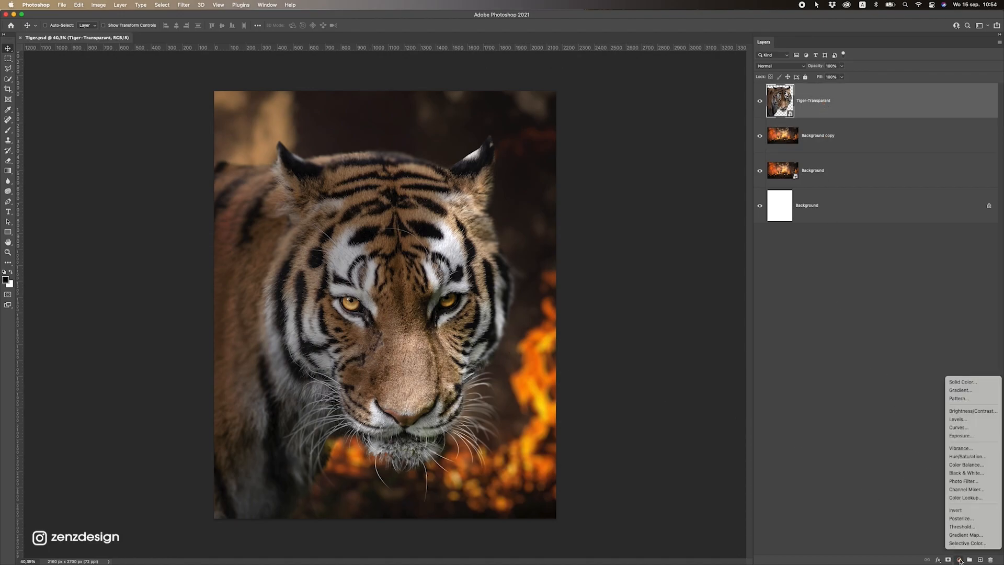
click(959, 390)
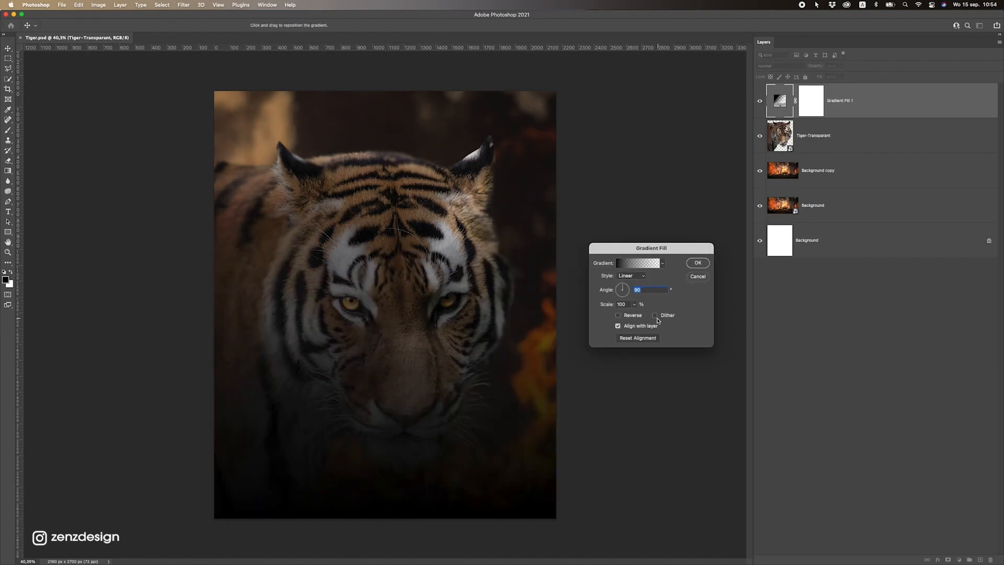
click(627, 277)
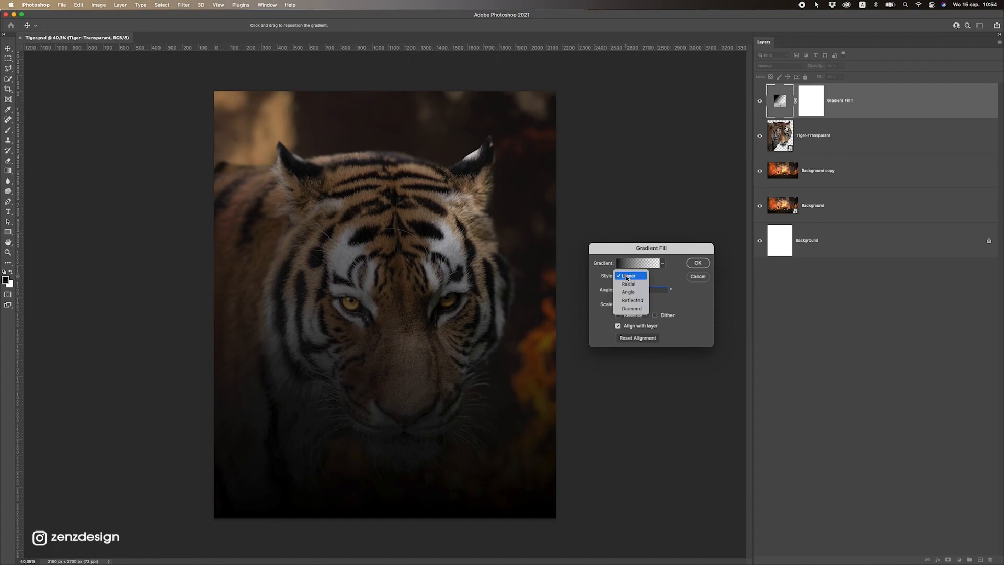
click(629, 283)
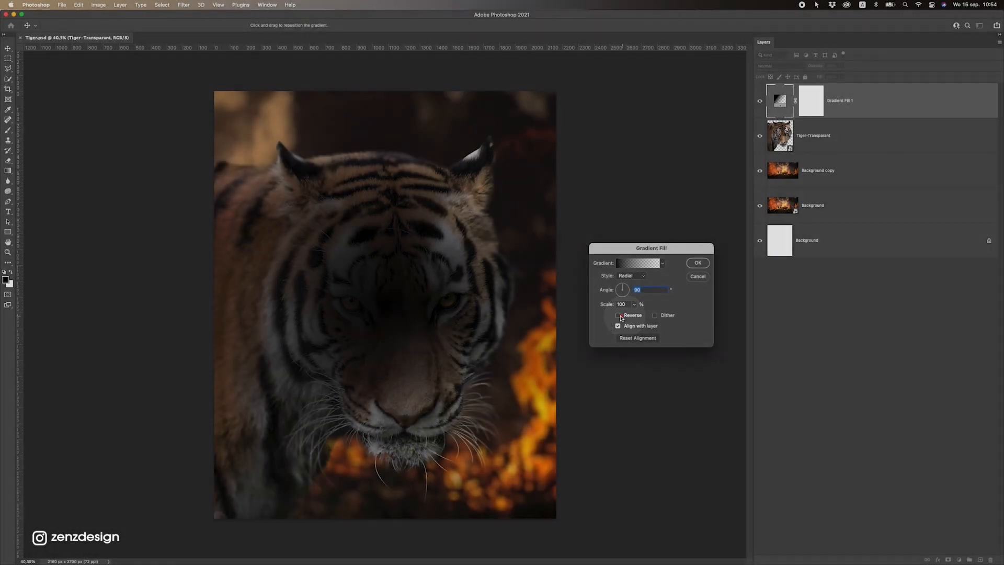
click(618, 316)
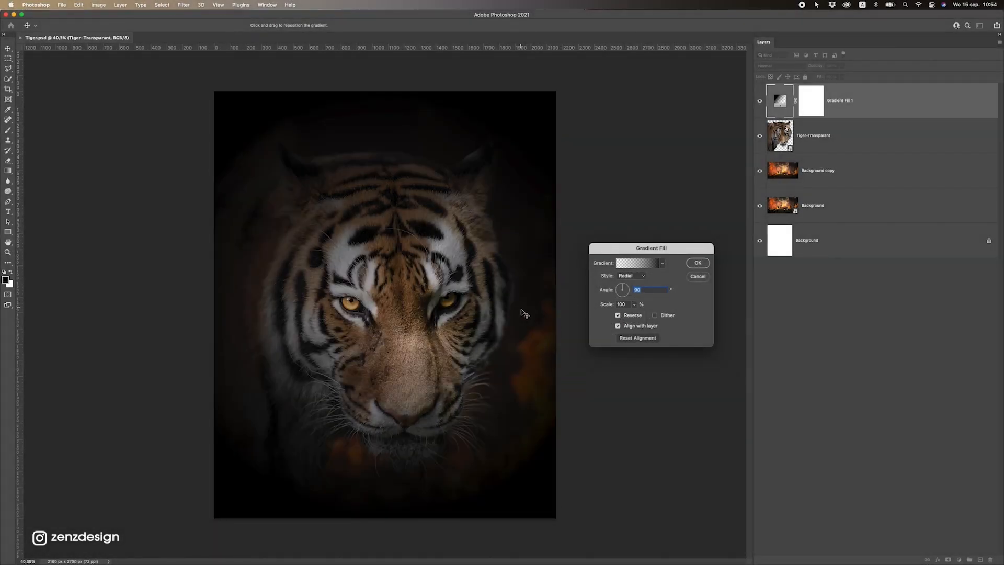
Recolour the gradient's solid end with a brown sampled from the tiger's fur and darkened to nearly black.
click(636, 266)
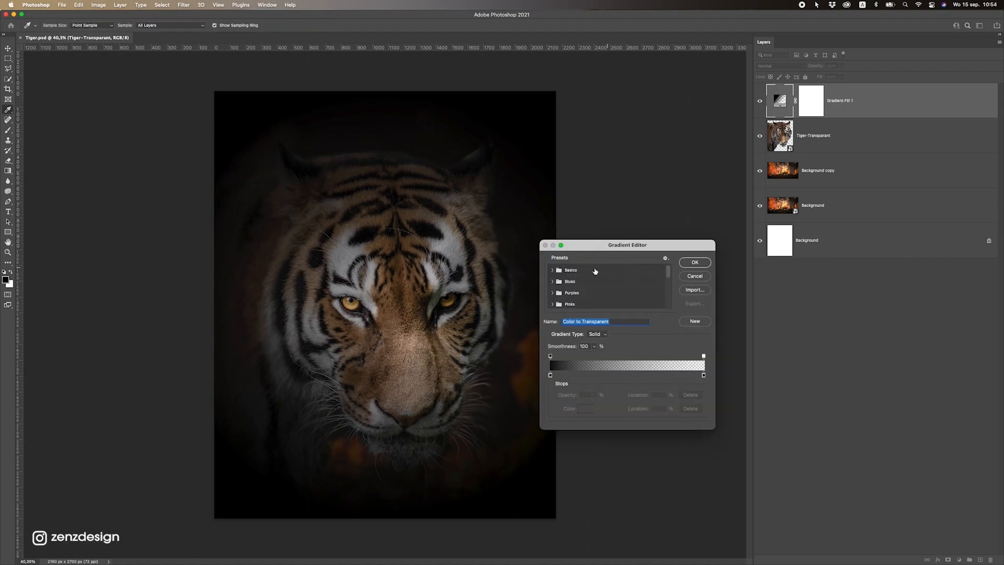
click(550, 376)
click(585, 408)
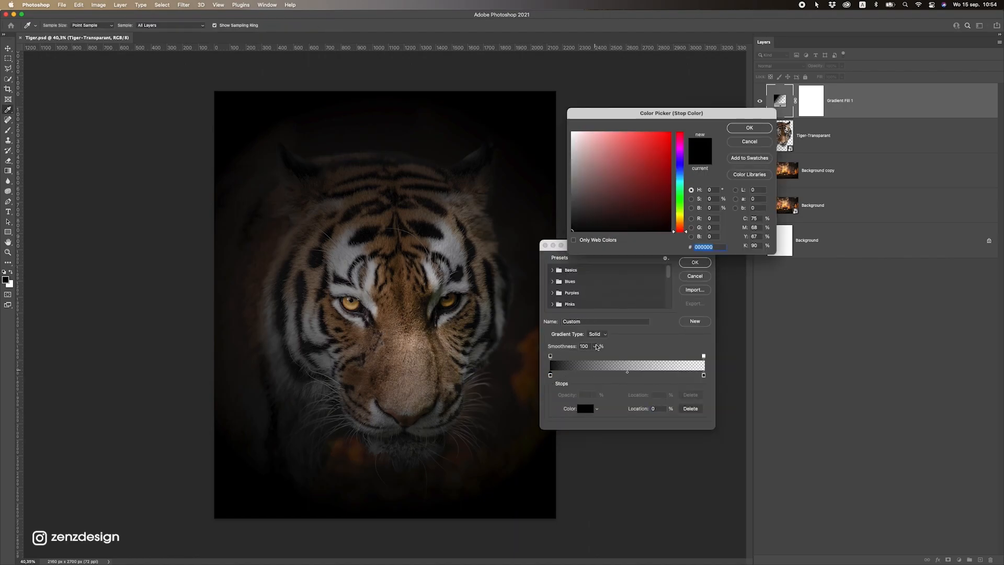
click(418, 291)
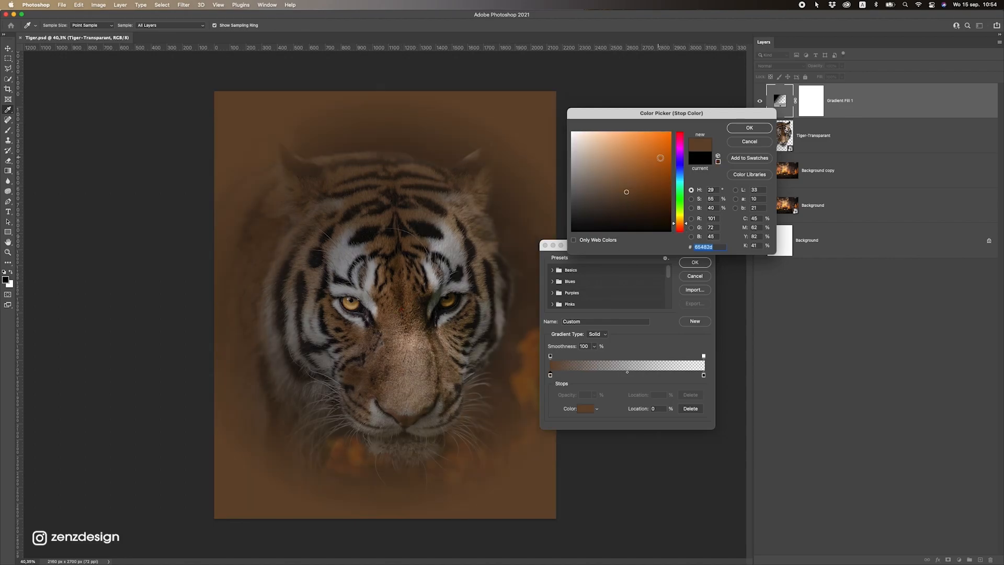
click(395, 329)
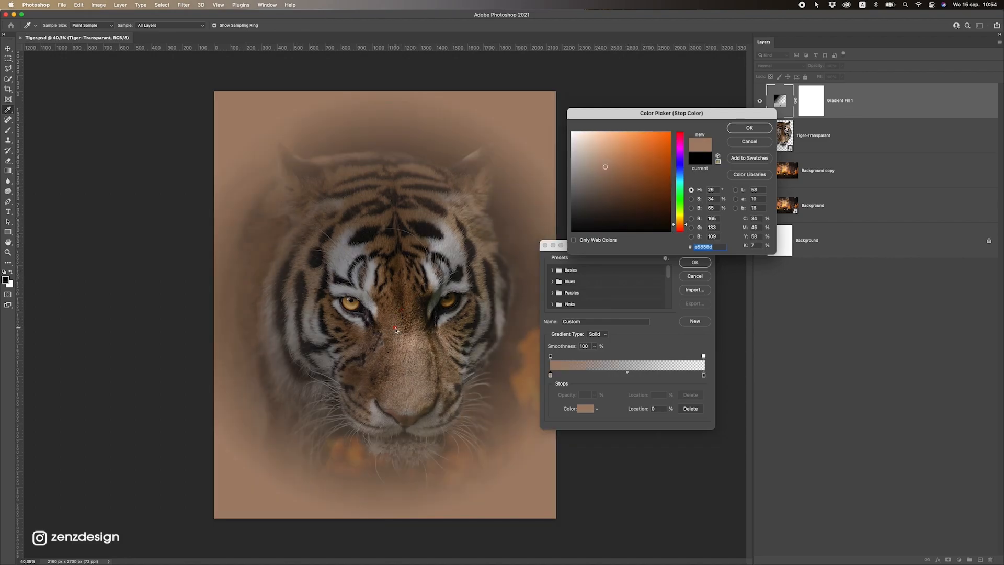
click(402, 318)
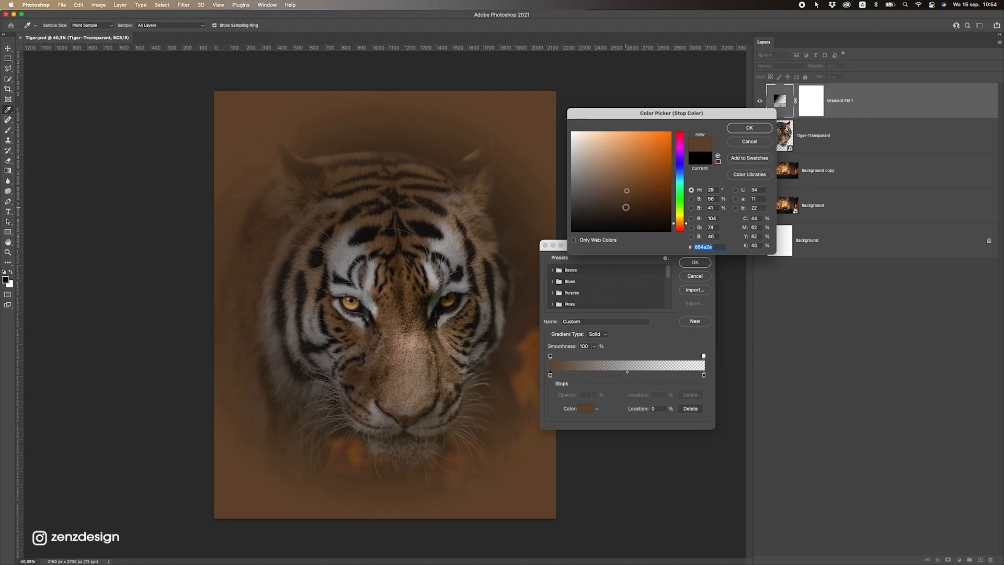
drag(625, 205, 627, 223)
click(744, 128)
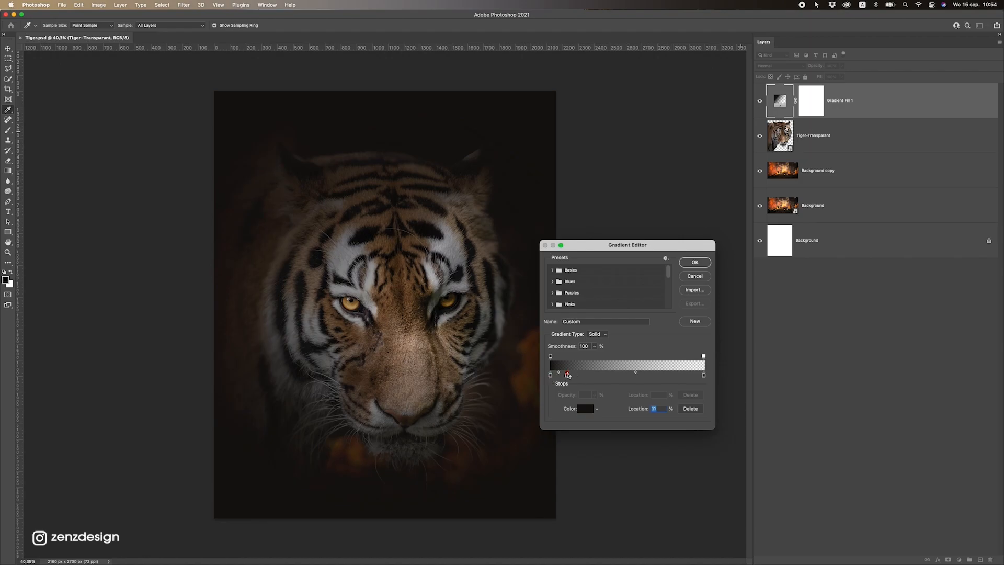
drag(567, 376, 706, 411)
drag(688, 376, 714, 373)
click(697, 263)
Set the gradient fill's scale to 111% and apply it.
click(634, 305)
drag(632, 314, 635, 317)
drag(634, 316, 635, 317)
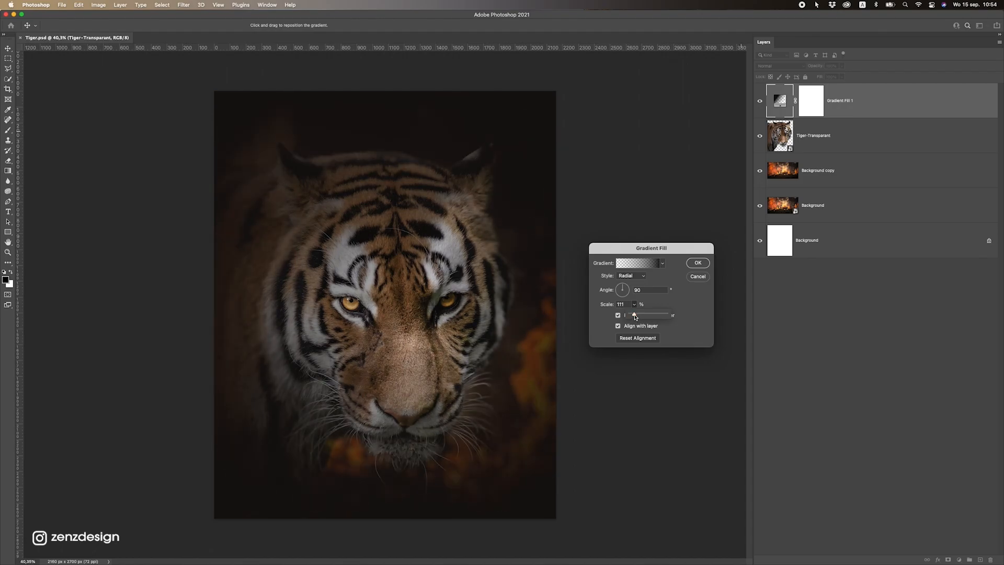
click(698, 263)
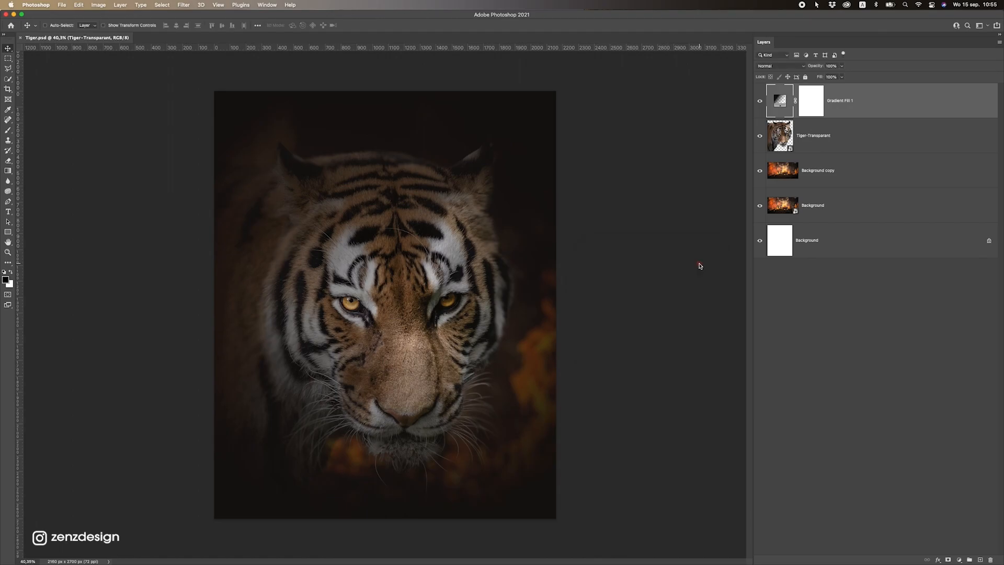
Set the Gradient Fill 1 layer's blend mode to Color and lower its opacity to about 25%.
click(777, 67)
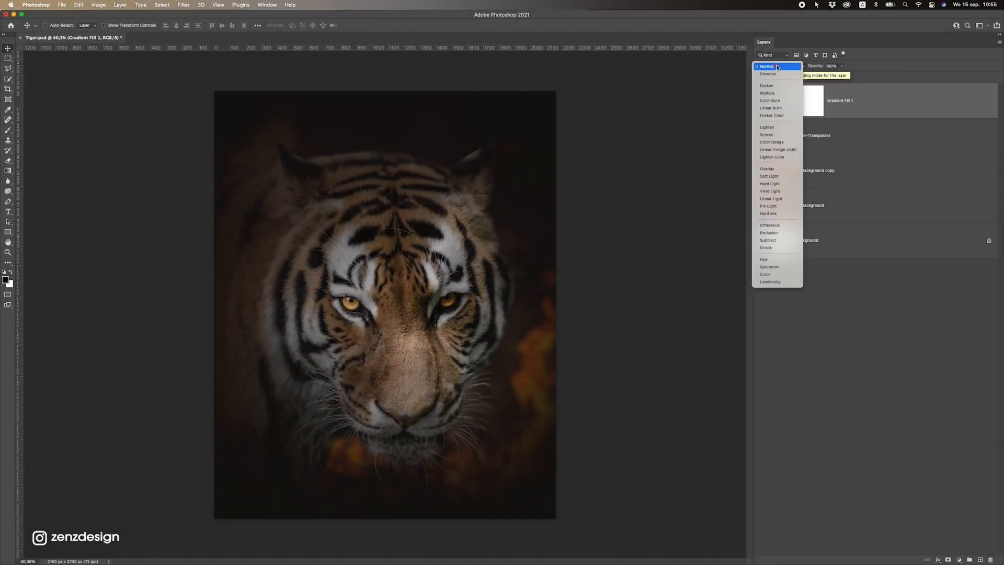
click(766, 275)
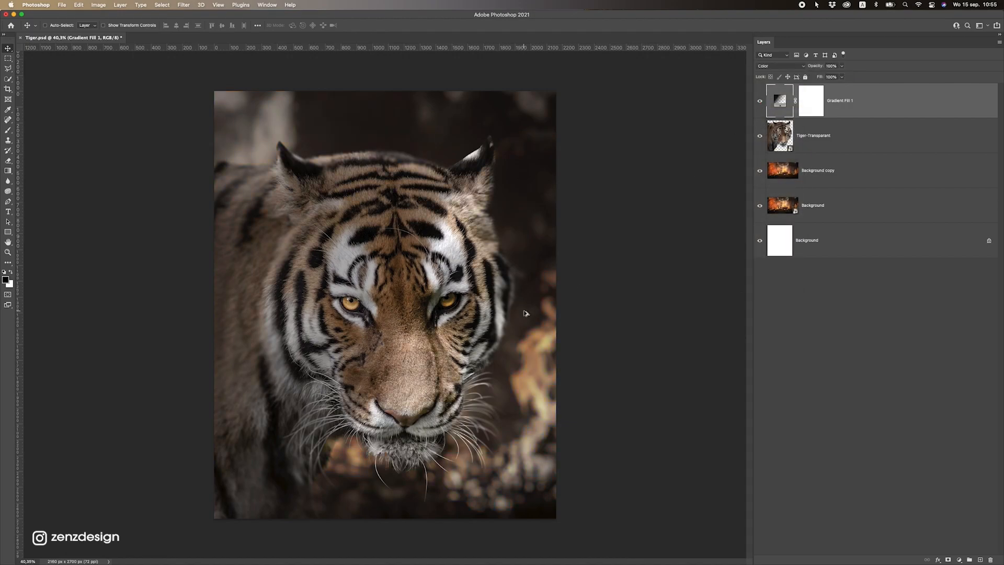
scroll(525, 313, down, 3)
scroll(525, 313, up, 2)
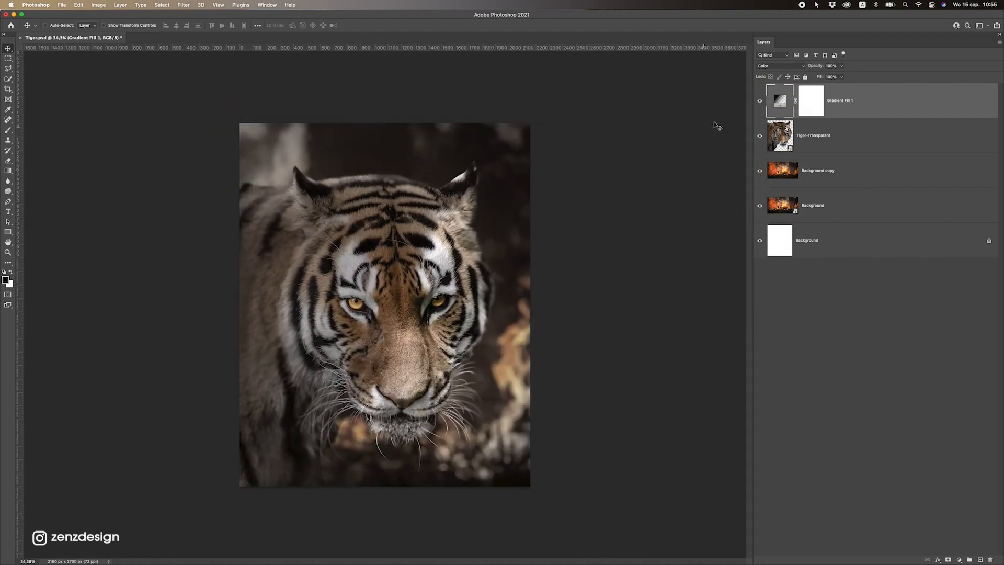
click(843, 66)
drag(843, 76, 827, 77)
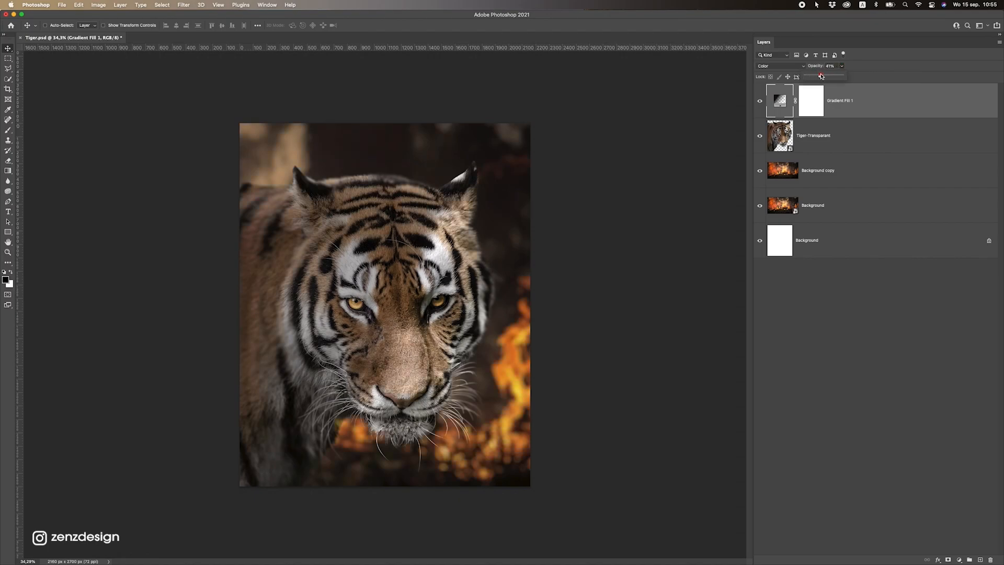
scroll(511, 288, up, 1)
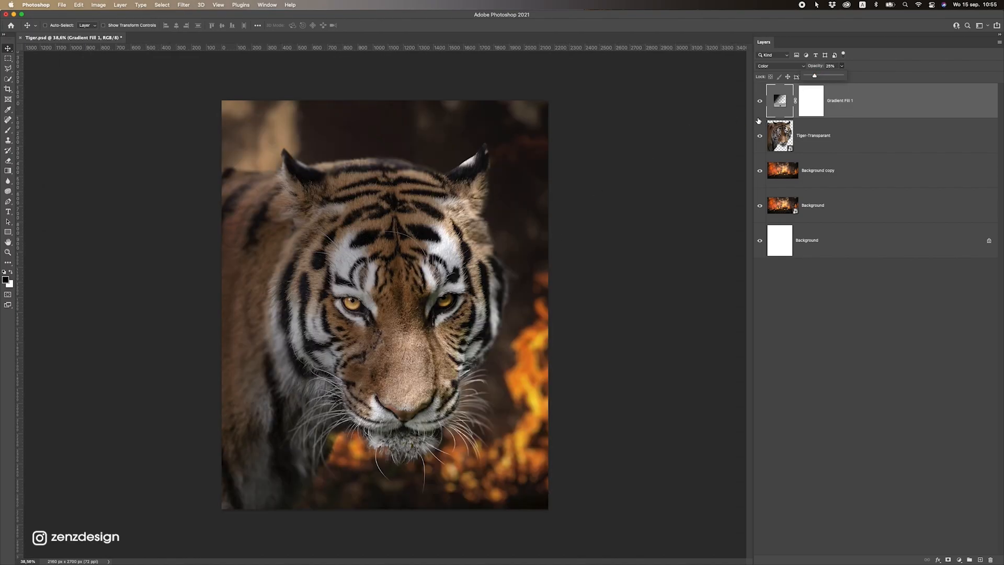
Compare the composite with the gradient fill layer hidden and shown, at different magnifications.
click(760, 101)
click(760, 101)
click(760, 101)
click(759, 101)
scroll(469, 348, down, 5)
scroll(580, 257, up, 6)
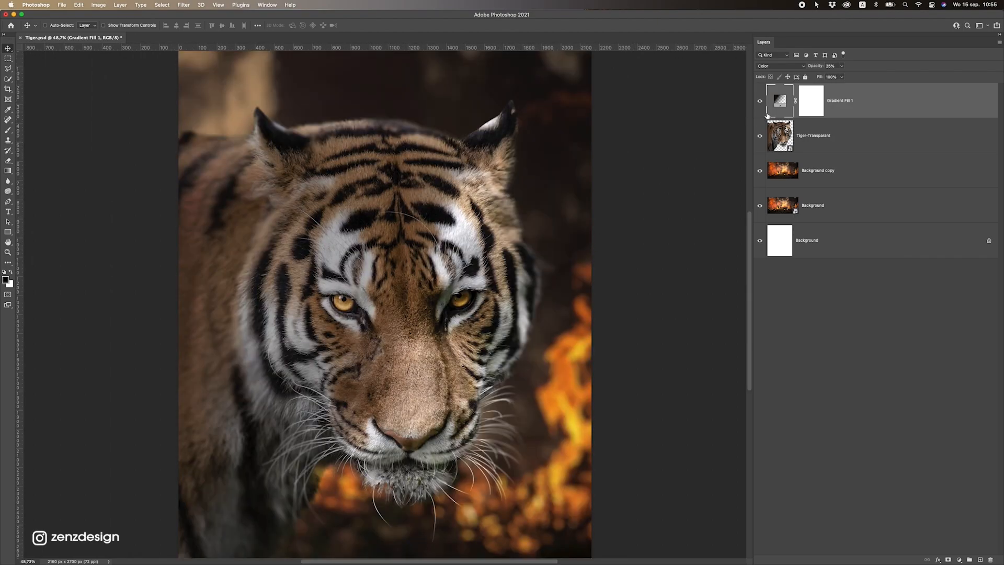
Set Gradient Fill 1's scale to 100% and open its gradient for editing.
double_click(780, 99)
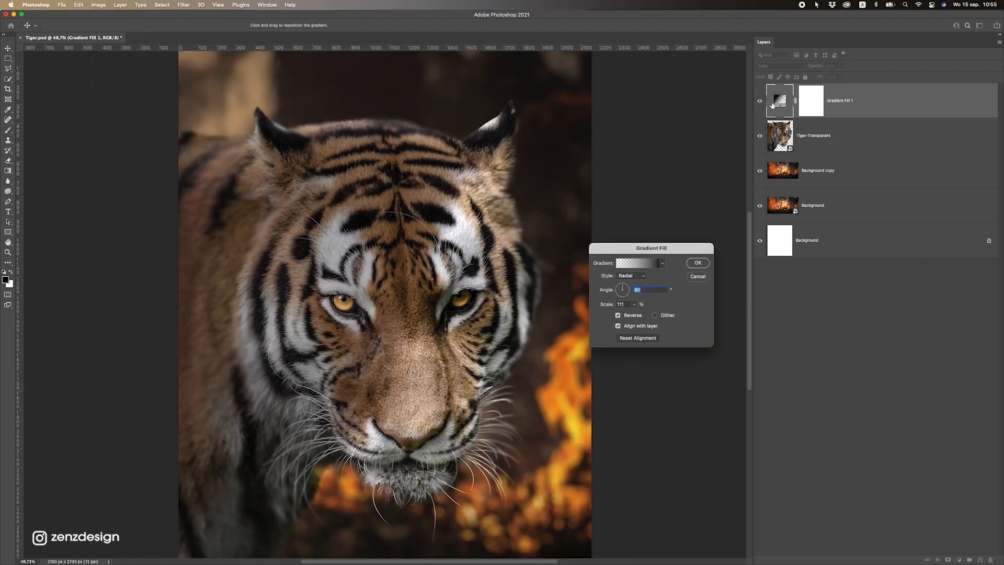
click(626, 305)
click(663, 263)
click(674, 254)
click(642, 264)
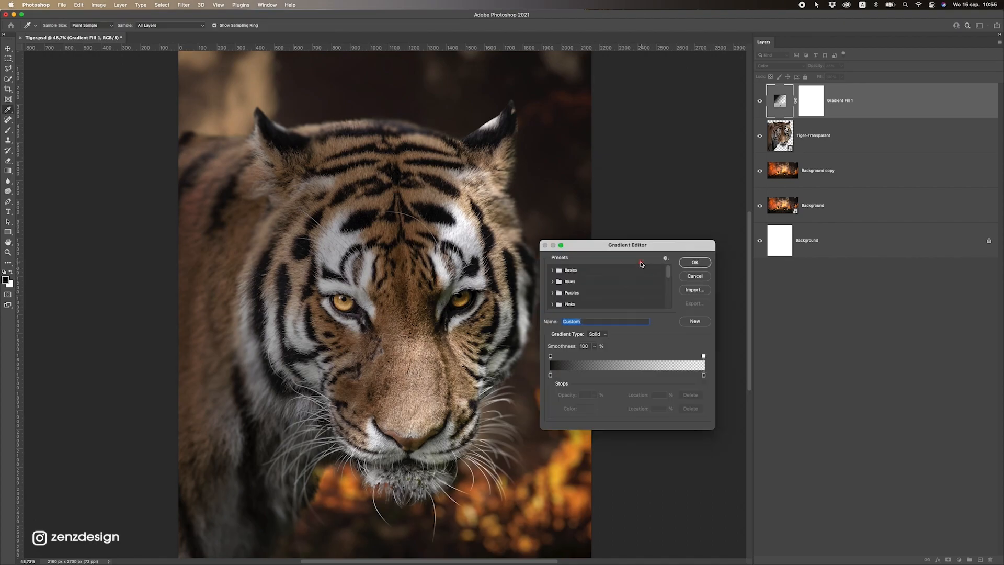
Recolour the gradient's dark stop with the slightly lighter brown 26190d and apply the gradient fill.
click(550, 374)
click(585, 409)
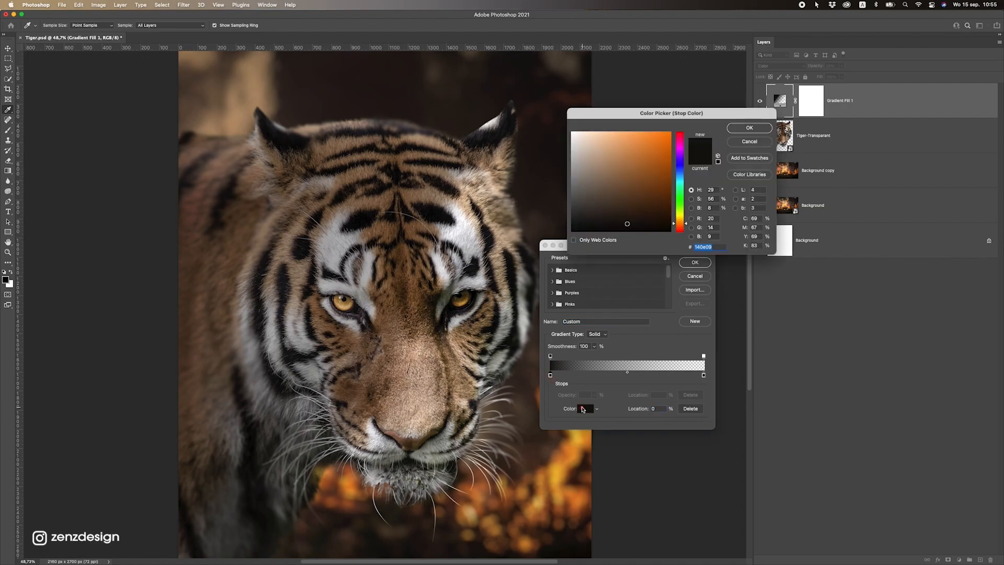
mouse_move(630, 228)
mouse_down()
mouse_move(632, 162)
mouse_move(591, 184)
mouse_move(618, 153)
mouse_move(603, 181)
mouse_move(652, 181)
mouse_move(668, 152)
mouse_move(645, 208)
mouse_move(661, 211)
mouse_move(624, 217)
mouse_move(635, 219)
mouse_up()
scroll(399, 355, down, 5)
scroll(398, 355, up, 2)
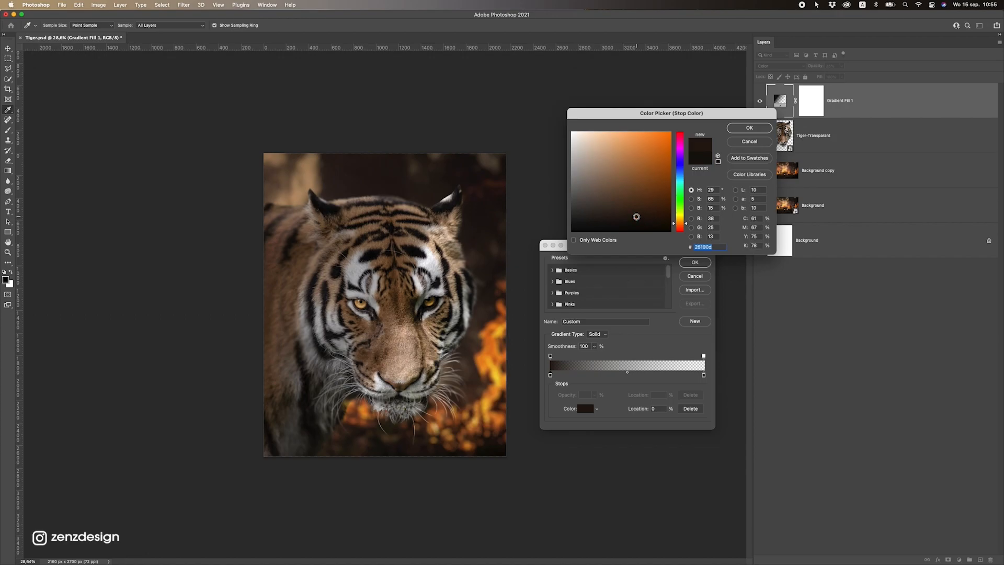
click(764, 128)
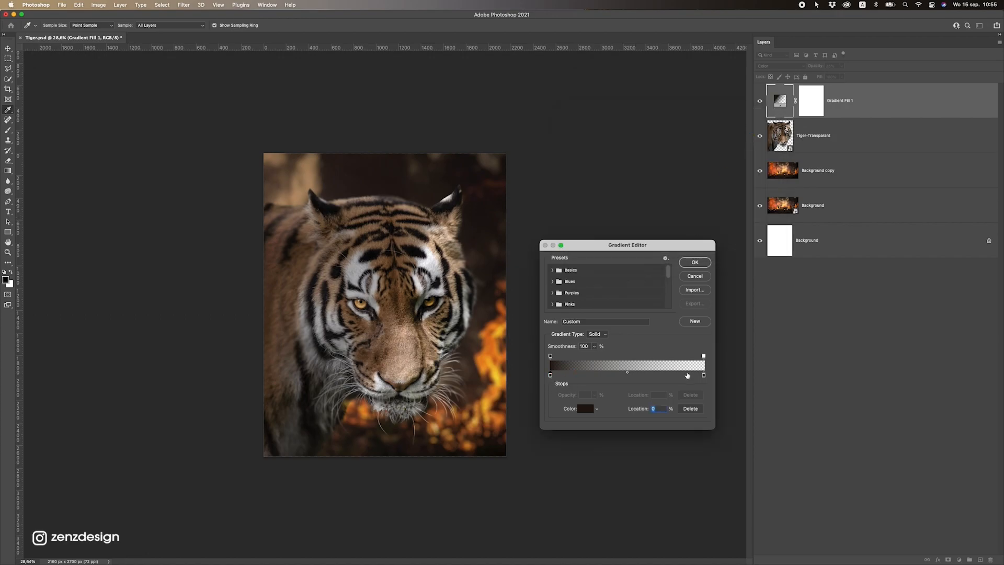
click(703, 375)
click(690, 263)
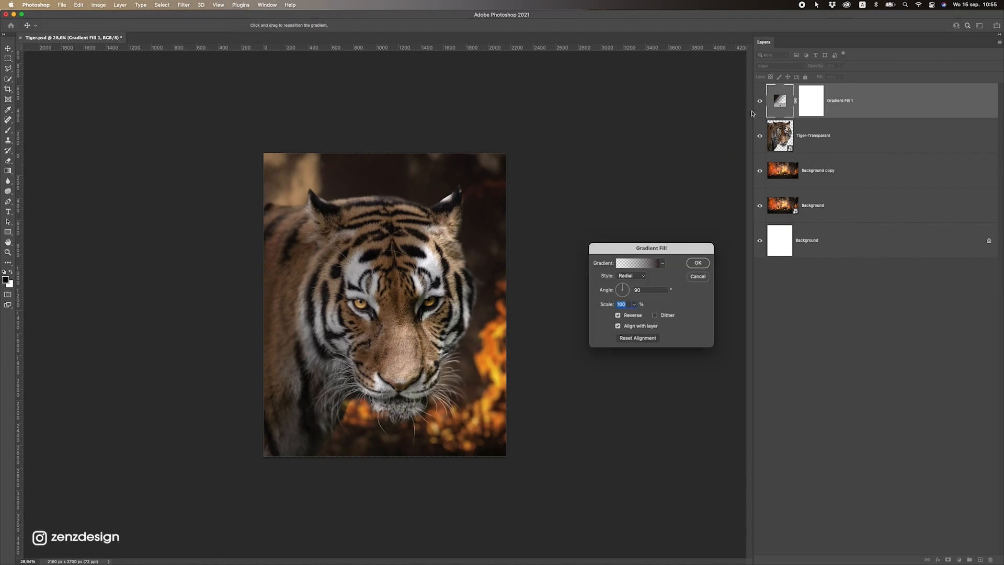
click(697, 263)
Compare the image with the gradient fill hidden and shown, and change the area around the canvas to black.
click(759, 102)
click(759, 102)
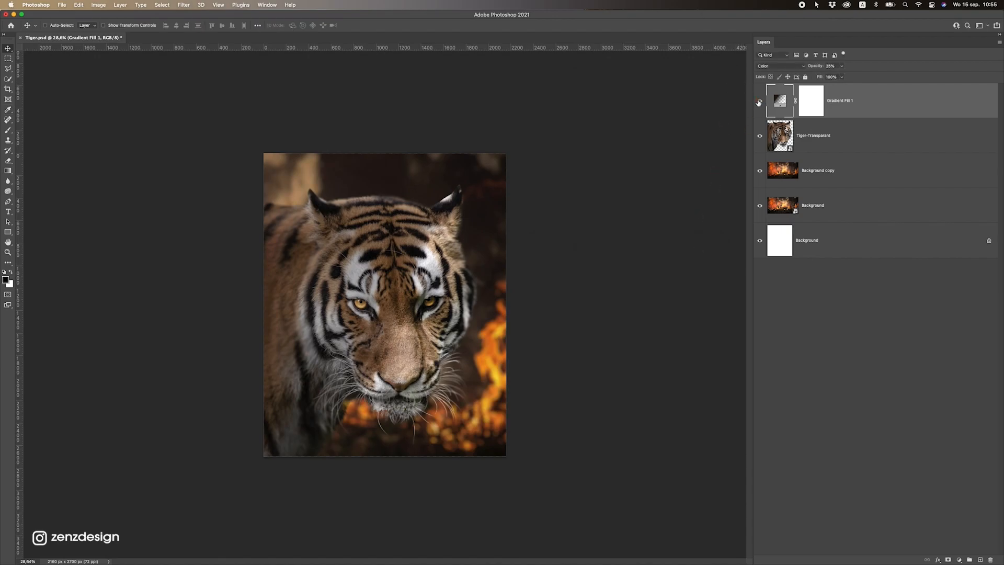
scroll(554, 211, up, 2)
right_click(593, 221)
click(606, 234)
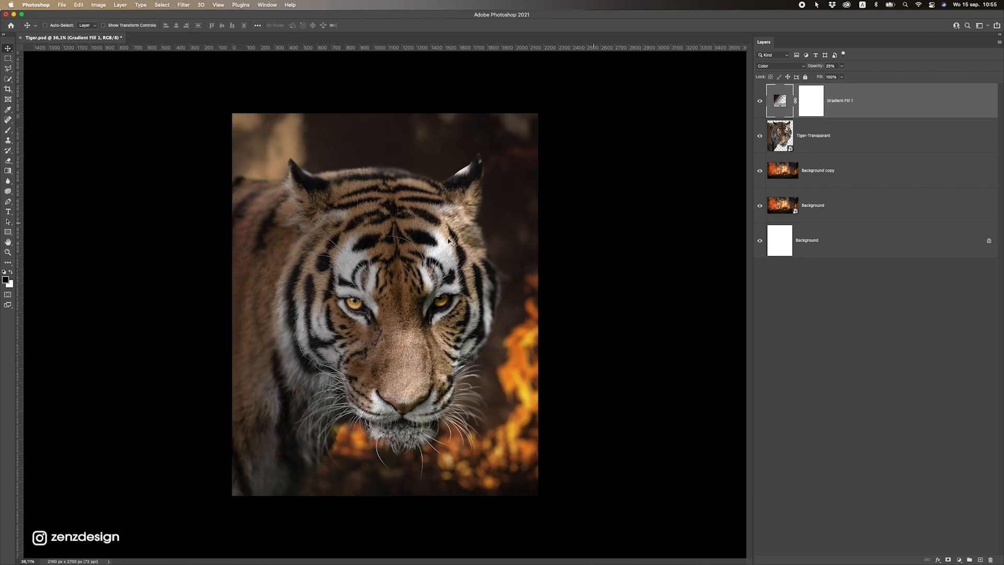
Raise the Gradient Fill 1 layer's opacity to 39%.
drag(841, 66, 845, 77)
scroll(417, 287, down, 5)
scroll(417, 288, up, 5)
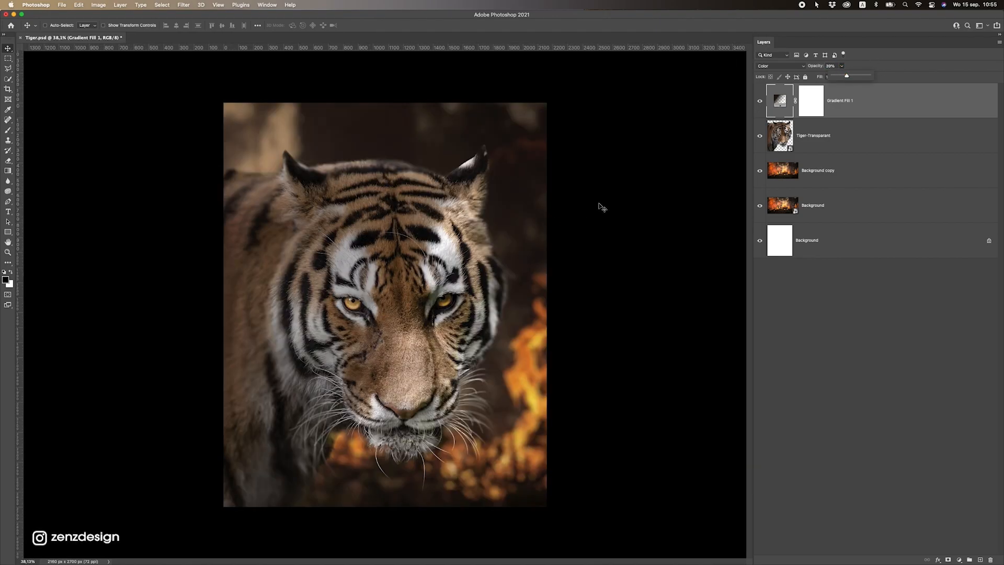
Add a Curves adjustment layer directly above Tiger-Transparant and place its settings clear of the image.
click(797, 136)
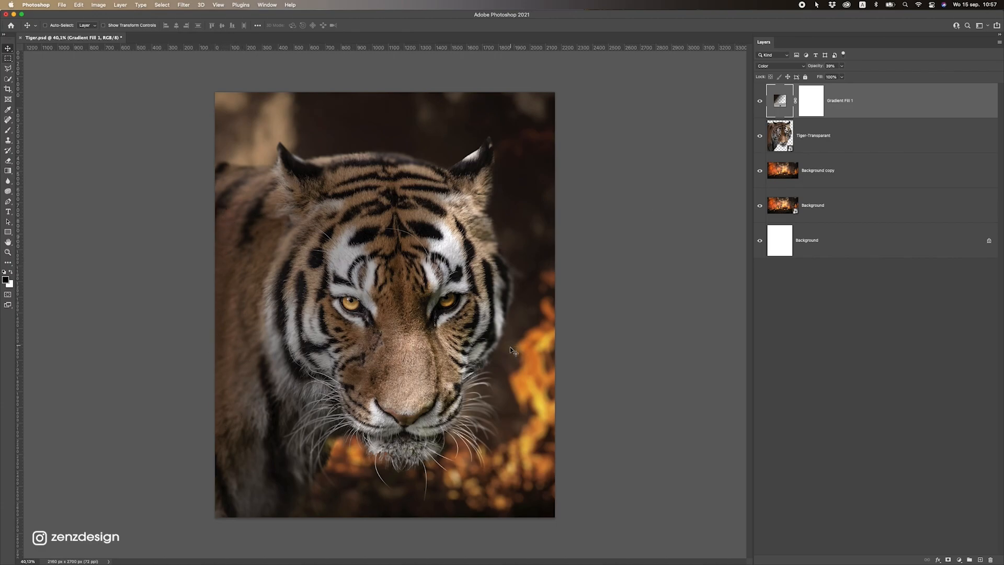
click(834, 130)
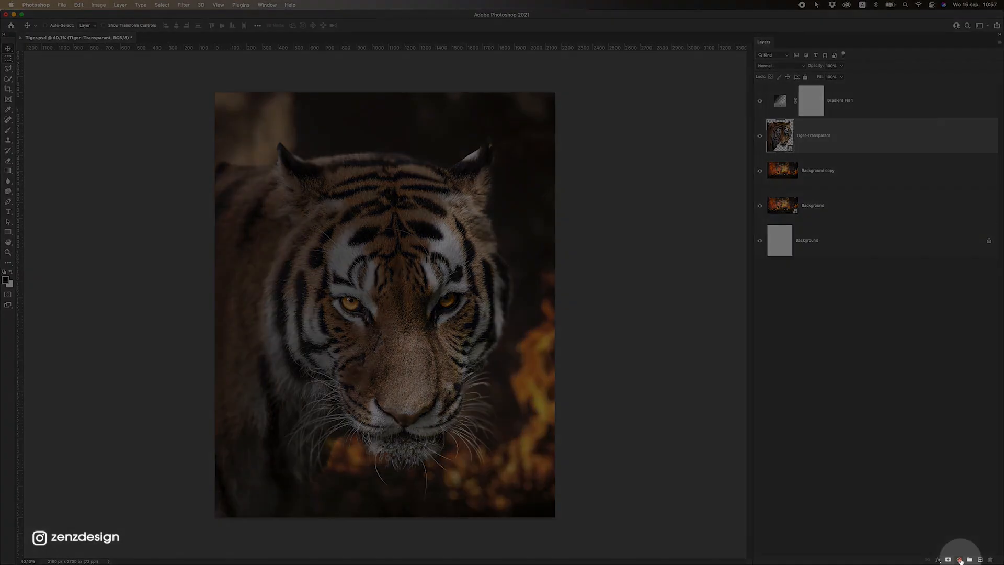
click(960, 561)
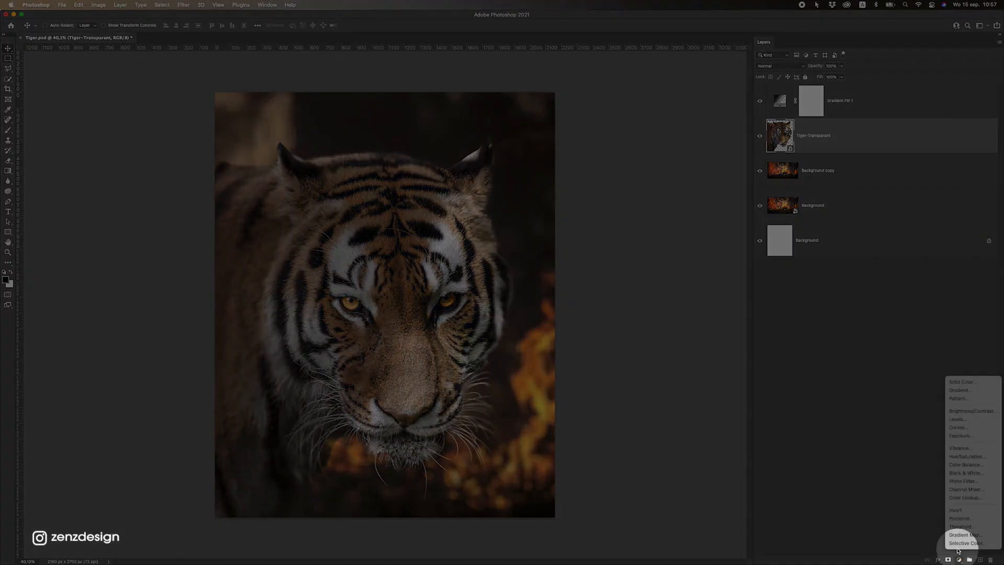
click(959, 430)
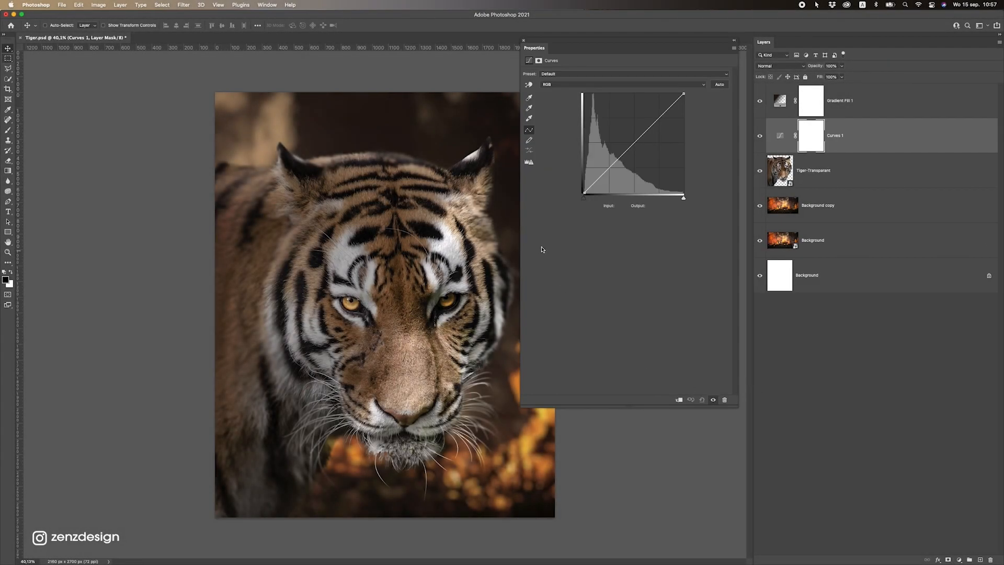
drag(594, 47, 618, 104)
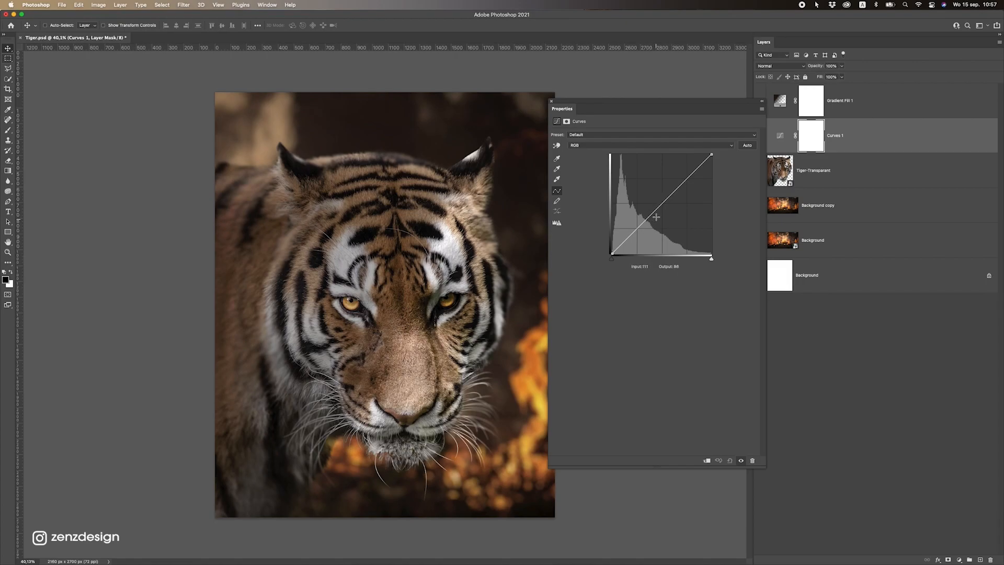
Lower the curve's white point to output 170 and clip the Curves adjustment to the tiger layer.
click(712, 154)
drag(717, 154, 728, 182)
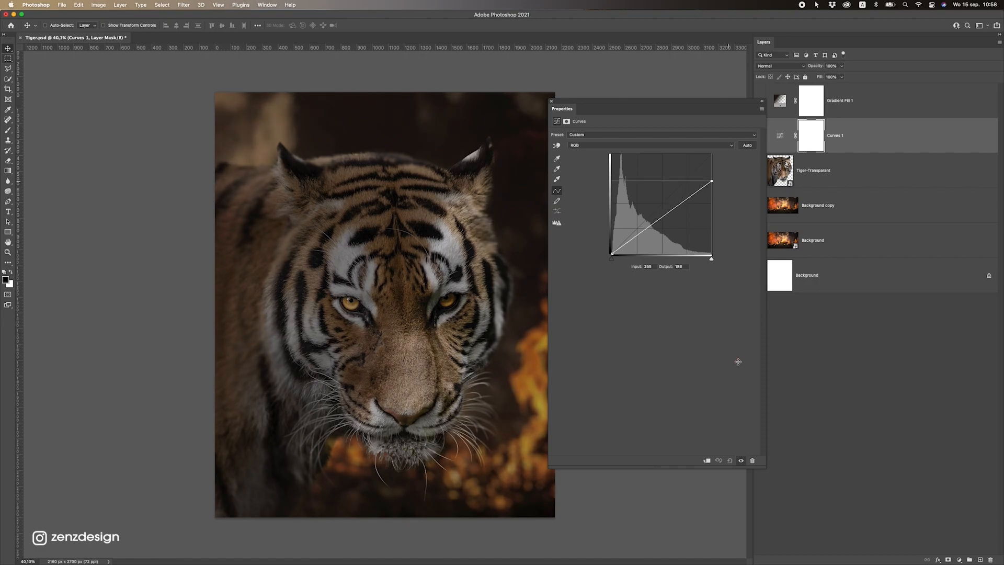
click(707, 461)
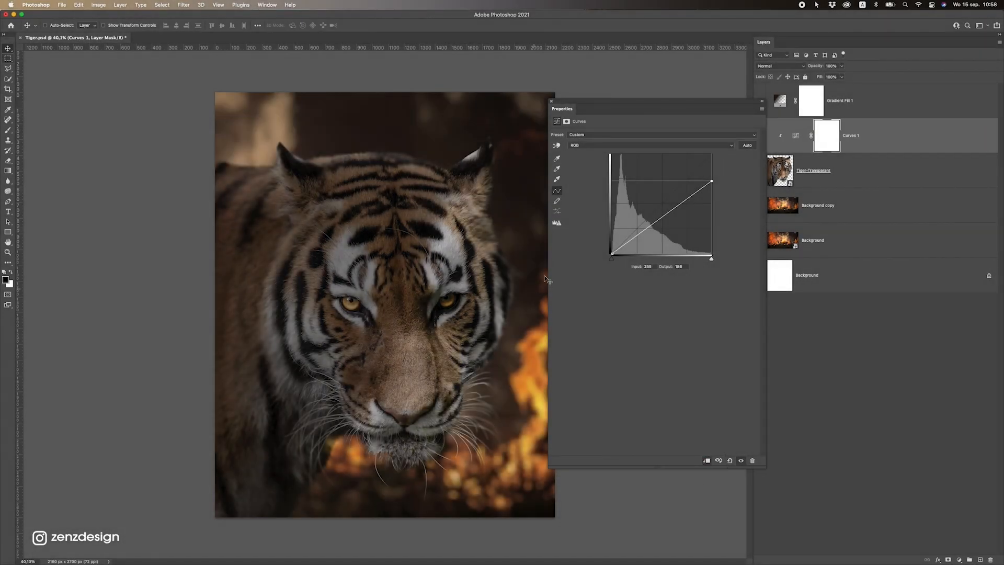
mouse_move(717, 184)
mouse_down()
mouse_move(719, 163)
mouse_move(721, 190)
mouse_move(724, 167)
mouse_move(735, 201)
mouse_move(746, 195)
mouse_move(719, 186)
mouse_up()
scroll(357, 320, down, 3)
scroll(357, 320, up, 2)
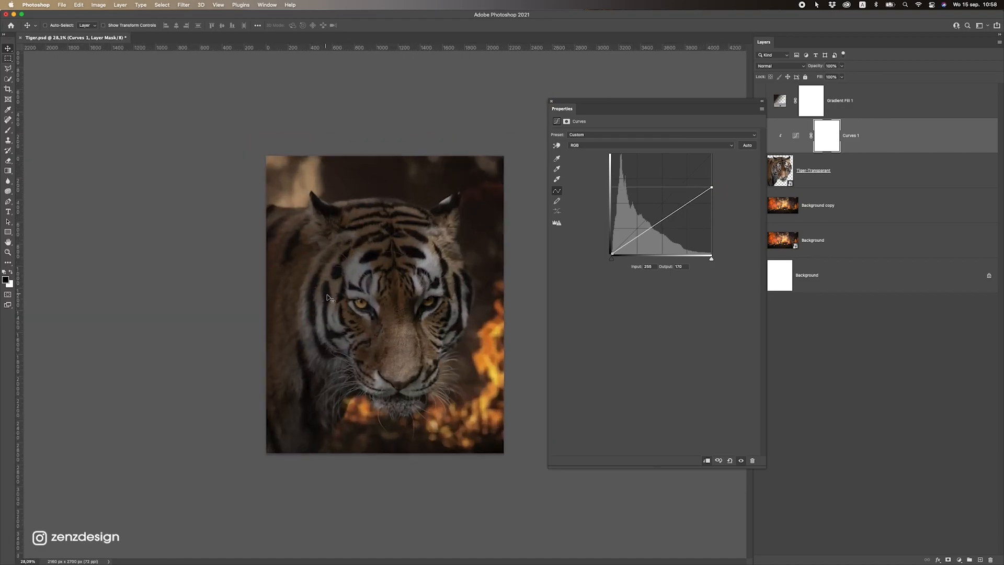
click(550, 103)
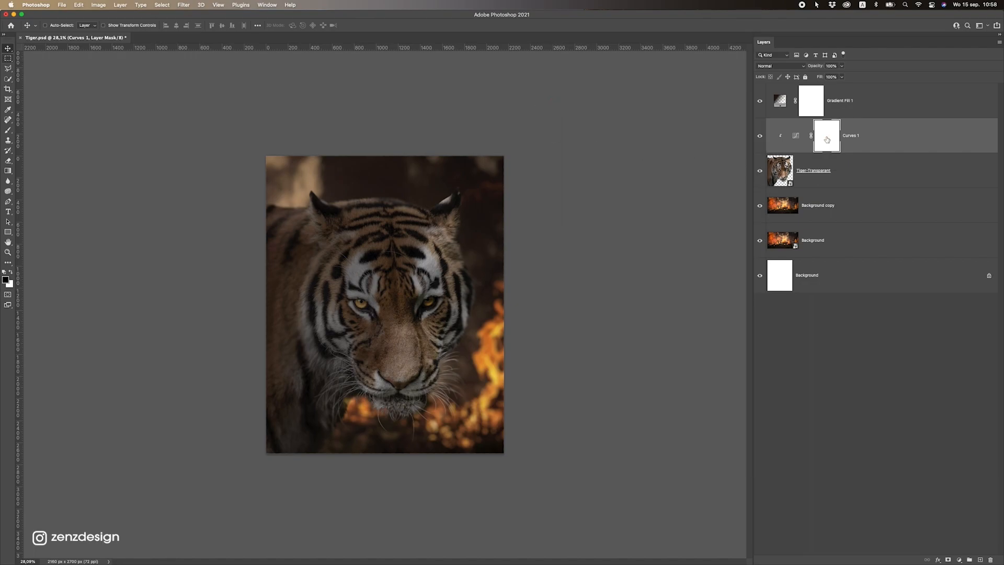
Set up a Soft Round brush of 400 px, 0% hardness and 100% opacity with black as the foreground colour.
click(9, 130)
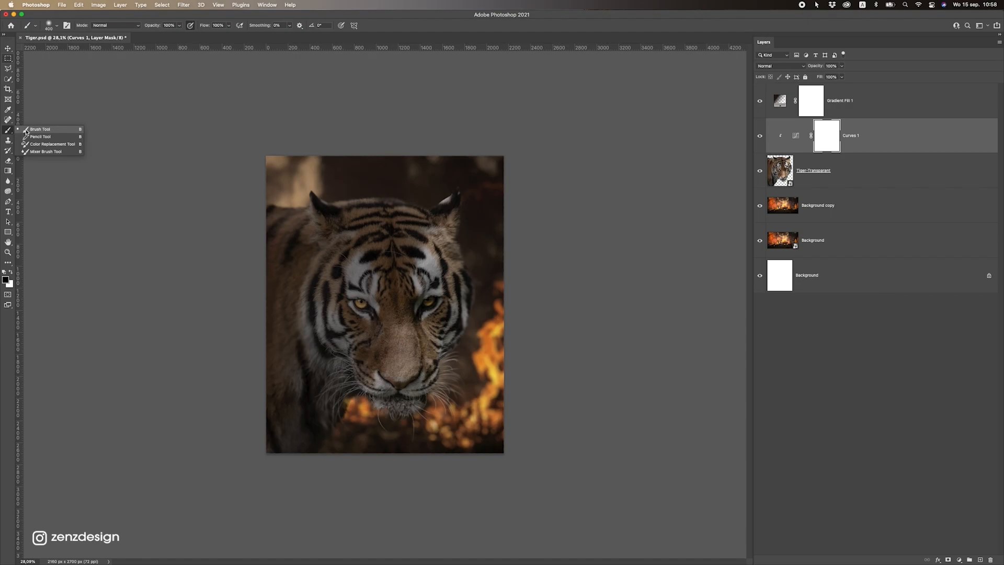
click(26, 130)
click(48, 26)
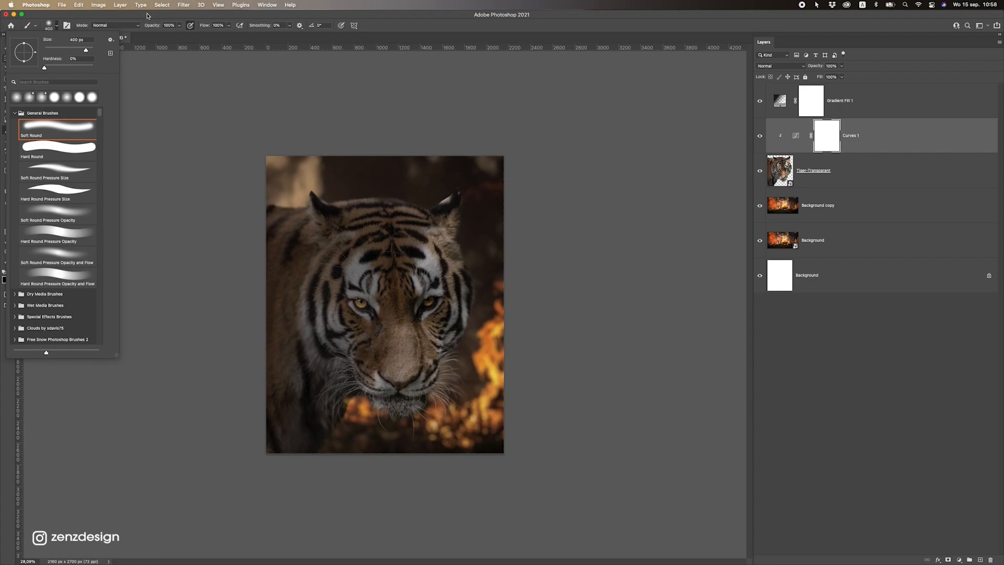
click(148, 16)
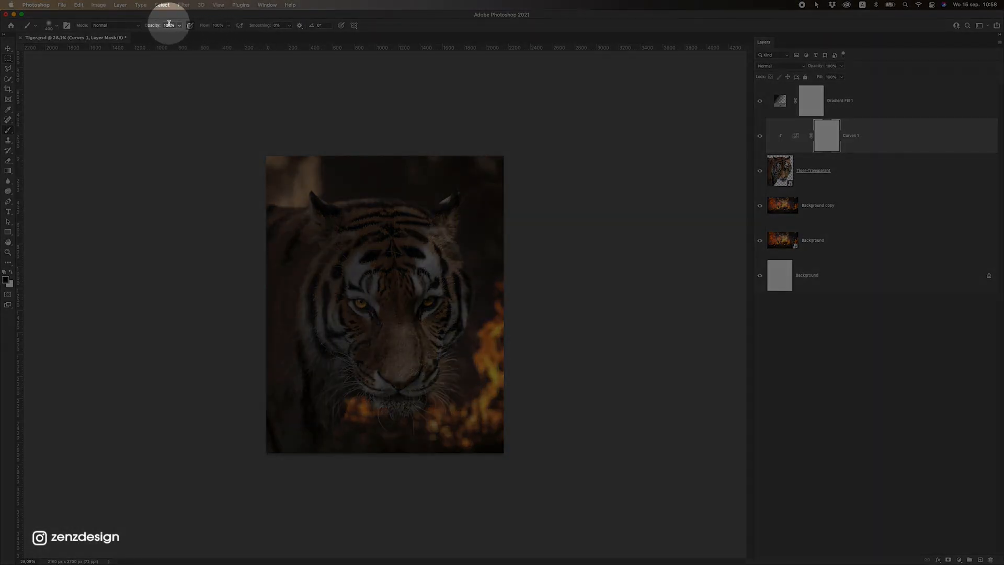
click(55, 26)
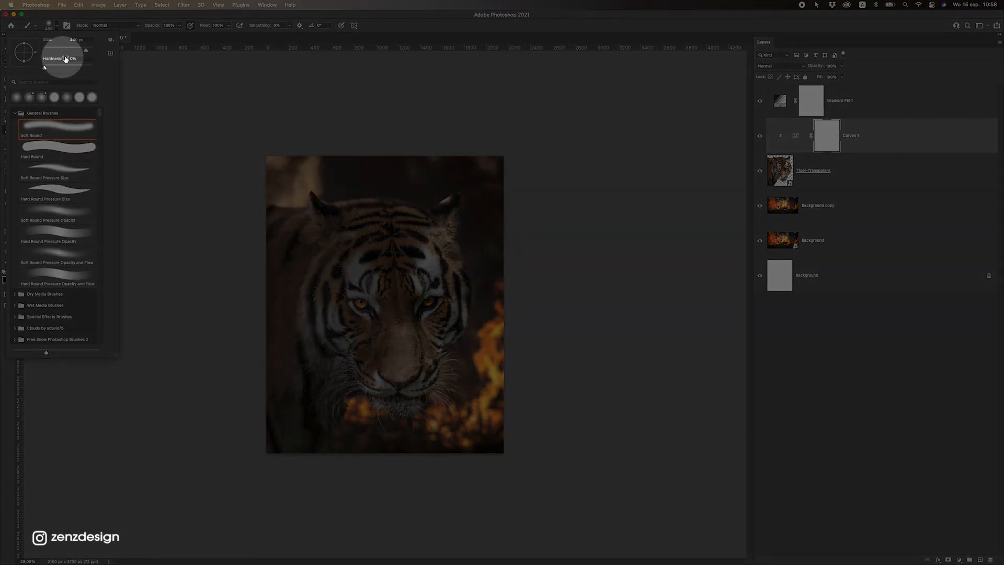
key(Return)
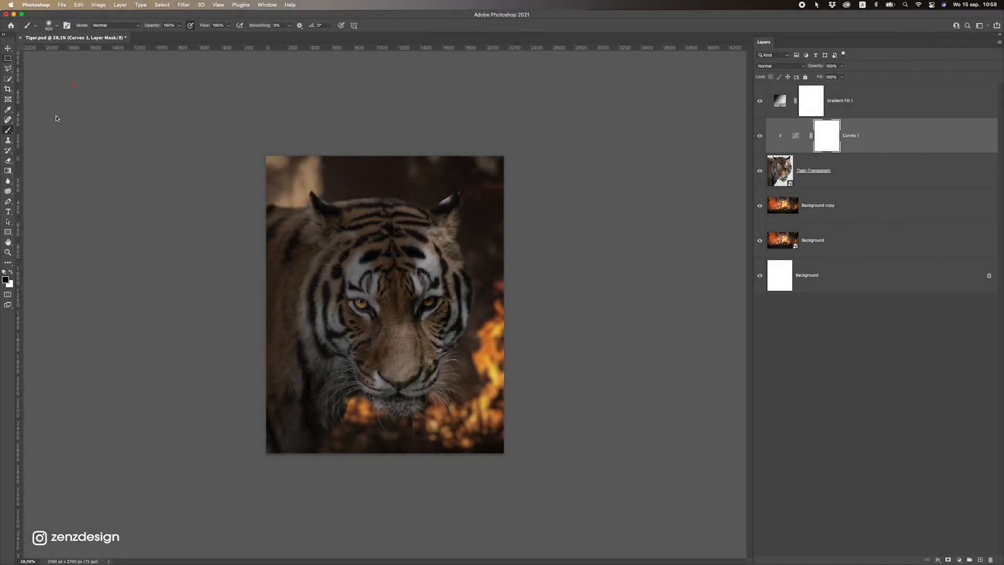
click(7, 280)
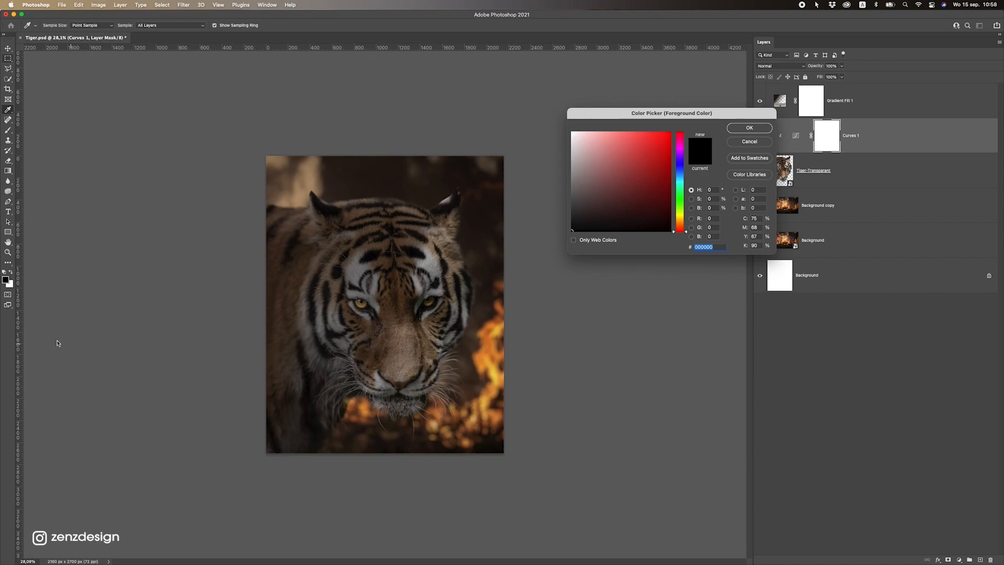
key(Return)
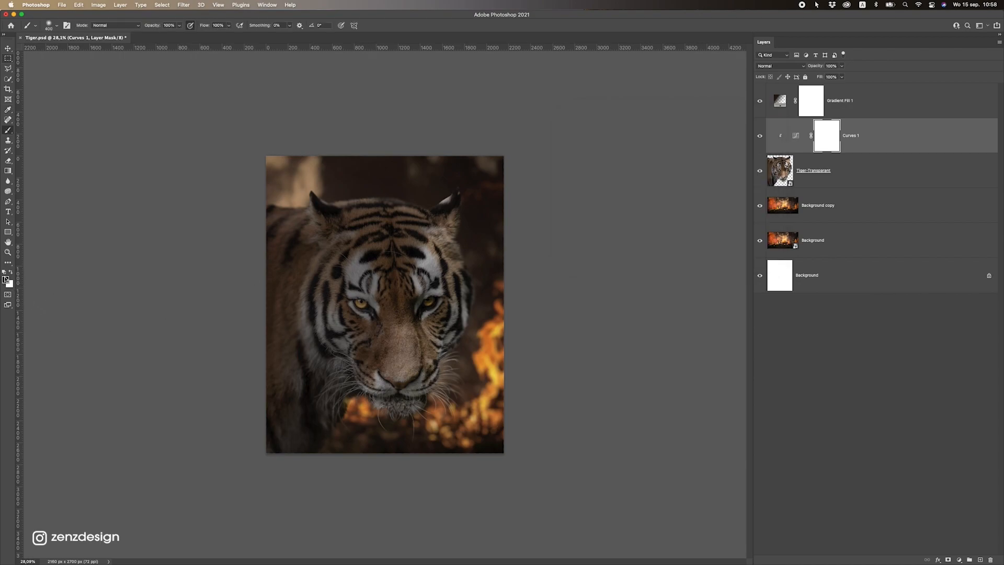
click(11, 273)
click(10, 273)
Paint black on the Curves 1 mask over the tiger's face, leaving its body and outer edges darkened.
mouse_move(463, 293)
mouse_down()
mouse_move(456, 399)
mouse_move(431, 292)
mouse_move(471, 263)
mouse_move(435, 399)
mouse_move(404, 400)
mouse_move(476, 267)
mouse_move(477, 293)
mouse_move(420, 325)
mouse_move(504, 247)
mouse_move(443, 339)
mouse_move(452, 240)
mouse_move(388, 405)
mouse_move(407, 409)
mouse_move(493, 281)
mouse_move(448, 250)
mouse_move(433, 375)
mouse_move(427, 271)
mouse_move(479, 261)
mouse_move(444, 432)
mouse_move(381, 357)
mouse_move(493, 287)
mouse_move(408, 313)
mouse_move(489, 318)
mouse_move(457, 419)
mouse_move(314, 398)
mouse_move(263, 471)
mouse_move(353, 407)
mouse_move(286, 458)
mouse_move(388, 238)
mouse_move(377, 314)
mouse_move(262, 395)
mouse_move(277, 259)
mouse_move(295, 305)
mouse_move(339, 186)
mouse_move(432, 181)
mouse_move(263, 185)
mouse_move(319, 179)
mouse_move(468, 195)
mouse_move(328, 202)
mouse_move(263, 180)
mouse_move(511, 208)
mouse_up()
key(super+z)
mouse_move(348, 223)
mouse_down()
mouse_move(352, 274)
mouse_move(335, 282)
mouse_move(348, 354)
mouse_move(329, 266)
mouse_move(314, 309)
mouse_up()
scroll(438, 308, down, 5)
scroll(433, 316, up, 6)
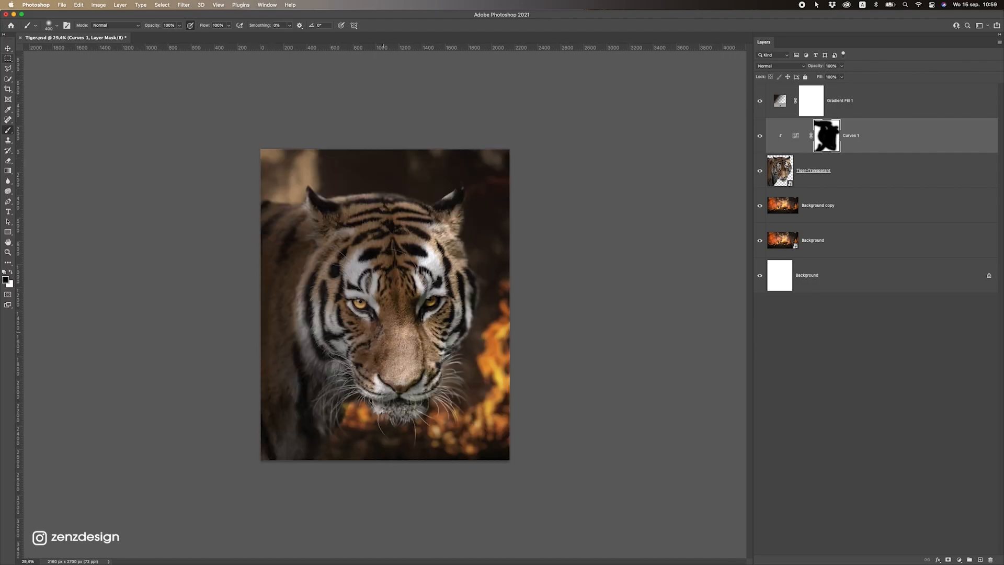
drag(290, 388, 274, 448)
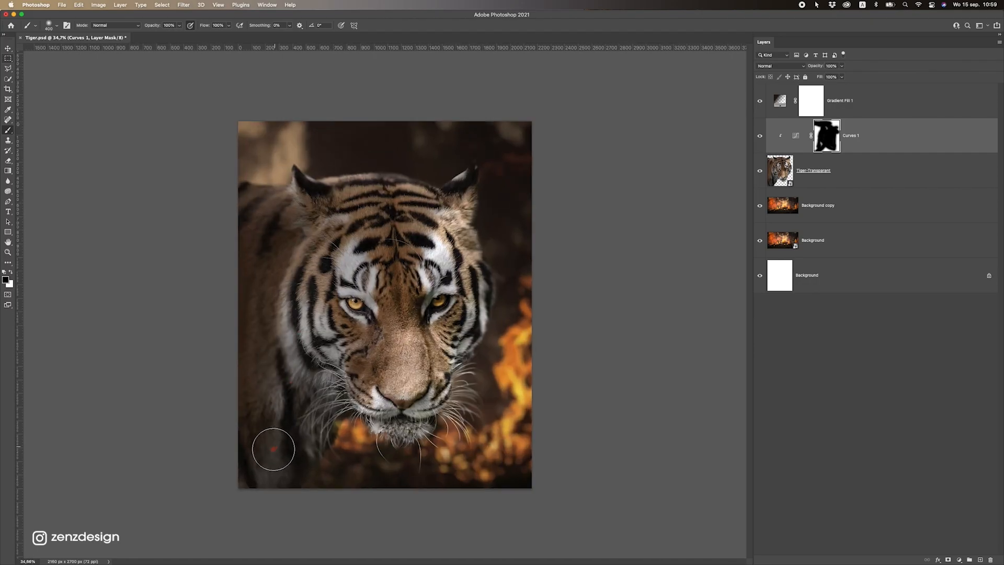
click(760, 136)
click(760, 136)
click(454, 177)
Compare the tiger's shading with the Curves 1 layer hidden and shown.
click(760, 137)
click(760, 137)
click(759, 137)
click(760, 137)
click(760, 136)
click(760, 135)
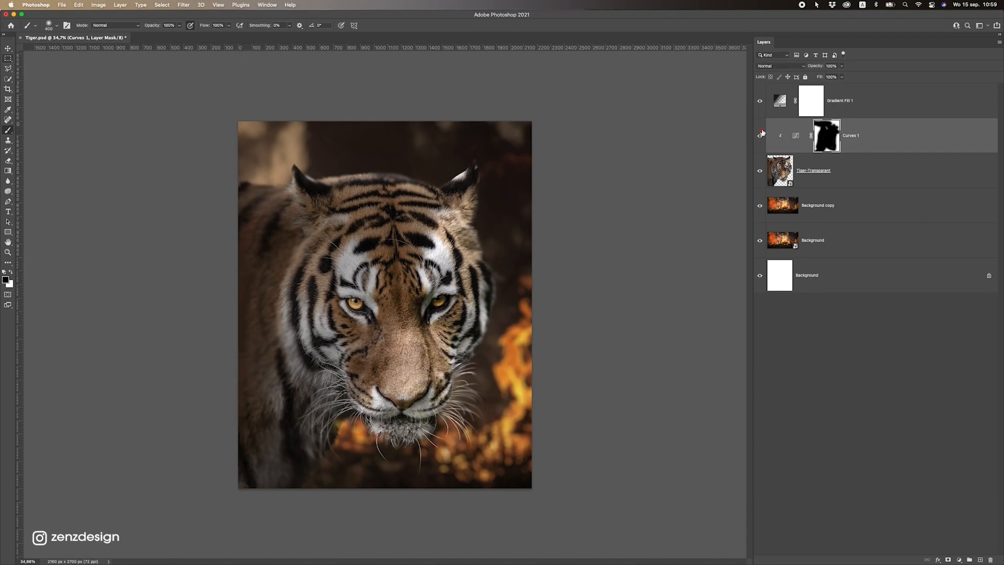
click(761, 136)
click(761, 136)
Lower the Curves 1 white point further and add a midtone point at input 116, output 57.
double_click(795, 136)
drag(710, 188, 711, 197)
scroll(347, 326, down, 1)
scroll(347, 325, down, 3)
drag(660, 235, 657, 231)
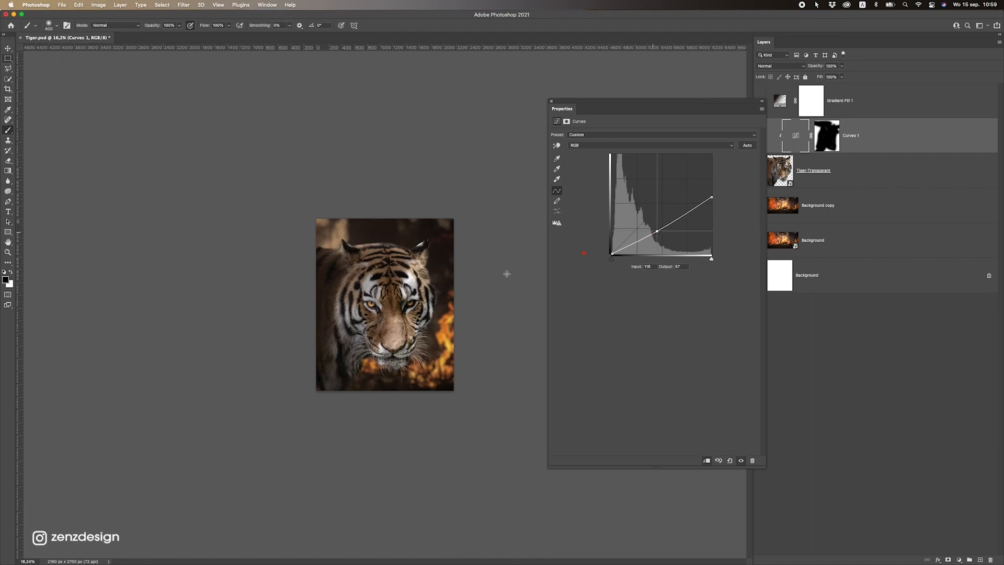
Raise the Curves 1 white point slightly, set its midtone point to input 116, output 62, and compare the shading with the layer hidden.
scroll(352, 291, up, 3)
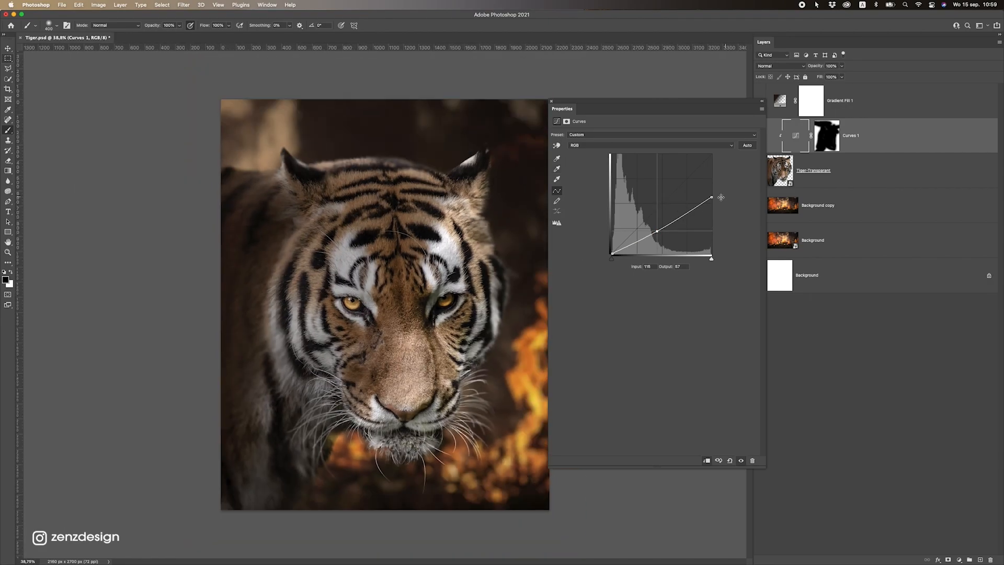
drag(711, 197, 712, 194)
drag(658, 231, 657, 228)
scroll(438, 281, down, 5)
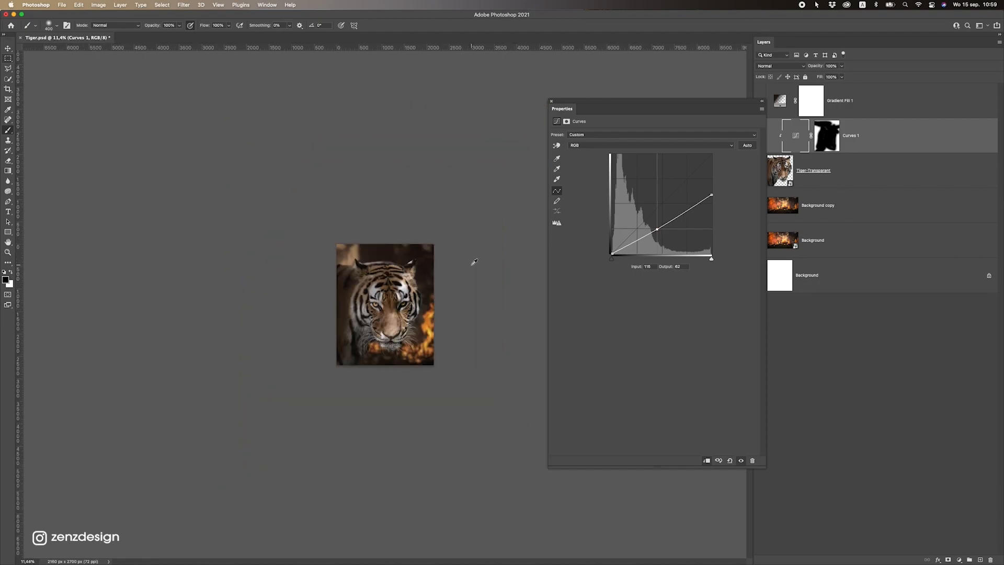
scroll(467, 253, up, 3)
scroll(549, 102, up, 2)
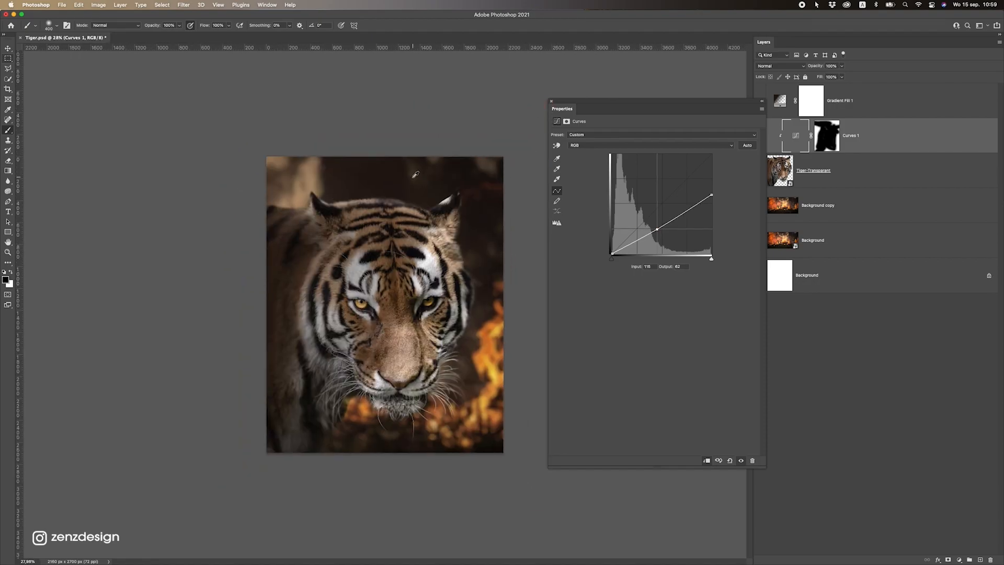
click(549, 100)
key(Return)
click(551, 101)
click(759, 136)
click(758, 137)
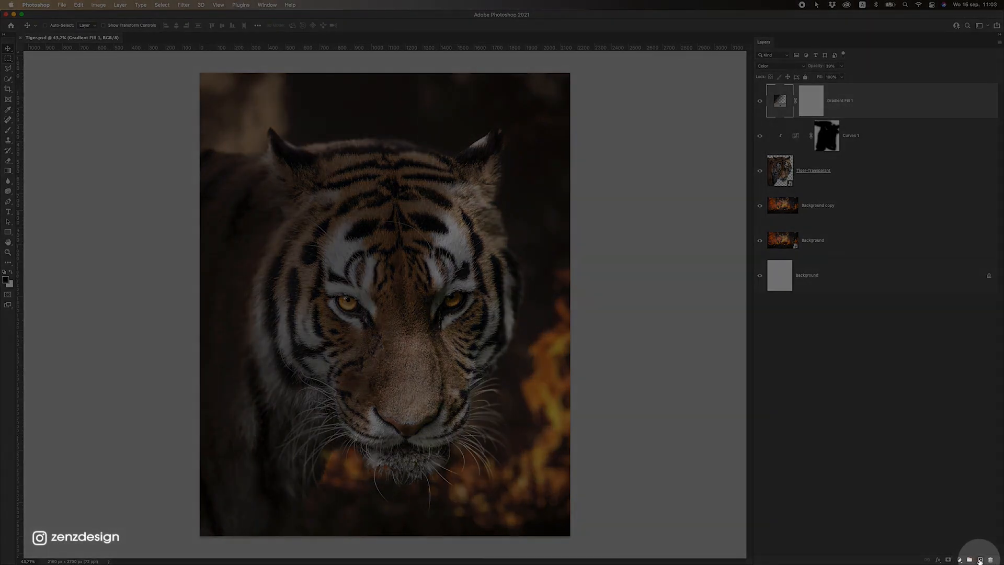
Add a new layer above Gradient Fill 1 and set up a 60 px Soft Round brush with grey a7a7a7 as the foreground colour.
click(980, 560)
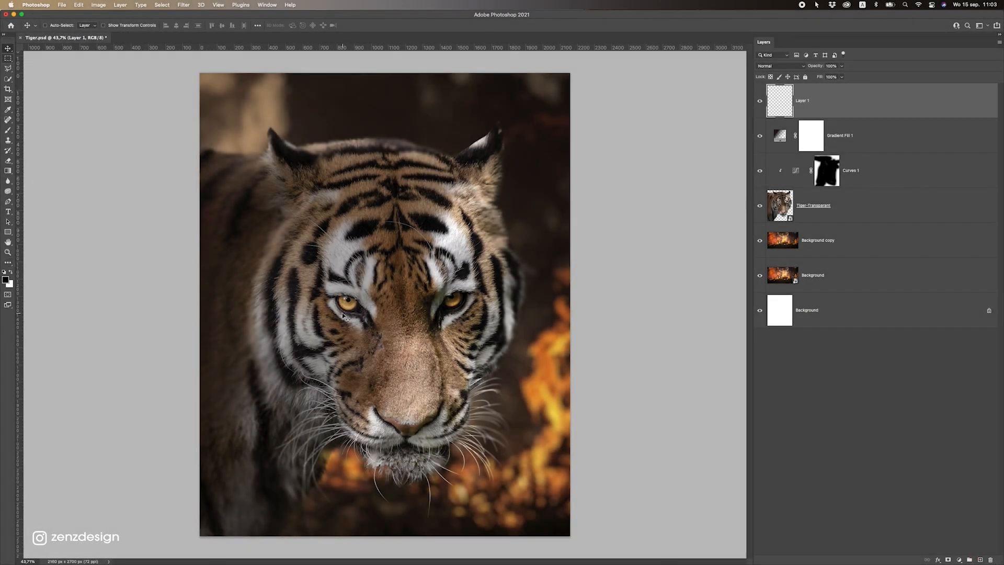
scroll(343, 316, up, 5)
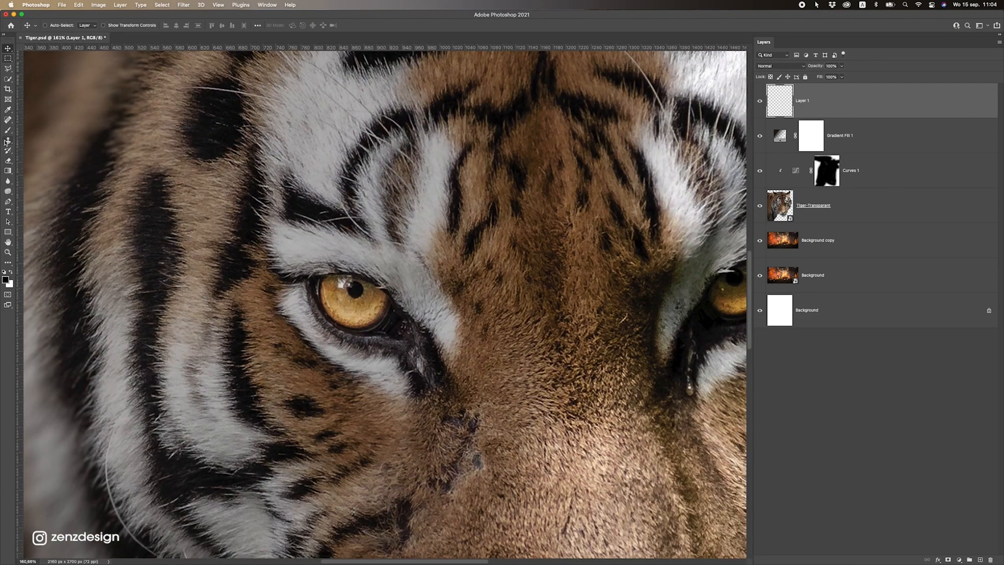
key(b)
click(5, 280)
drag(620, 195, 513, 173)
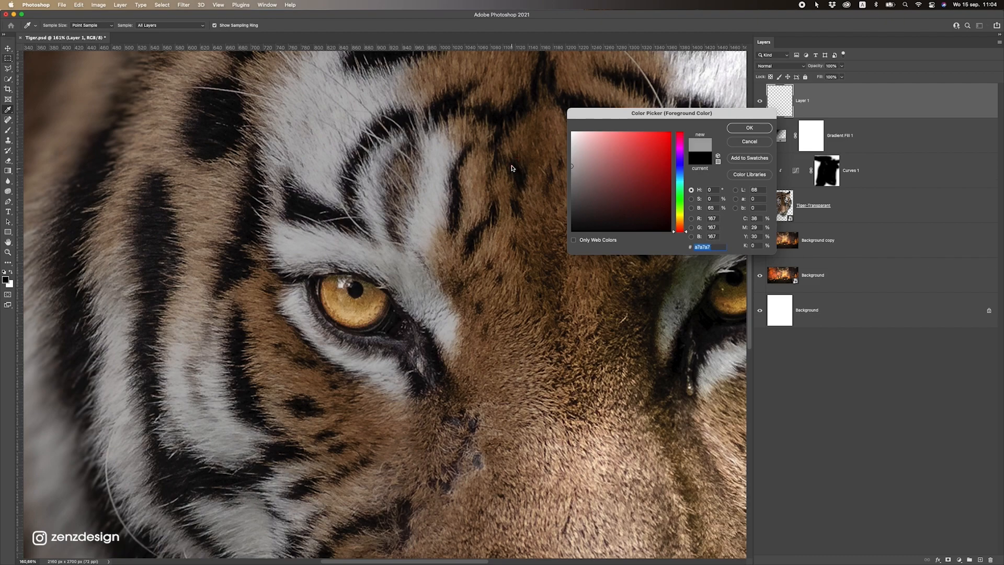
click(749, 127)
key(b)
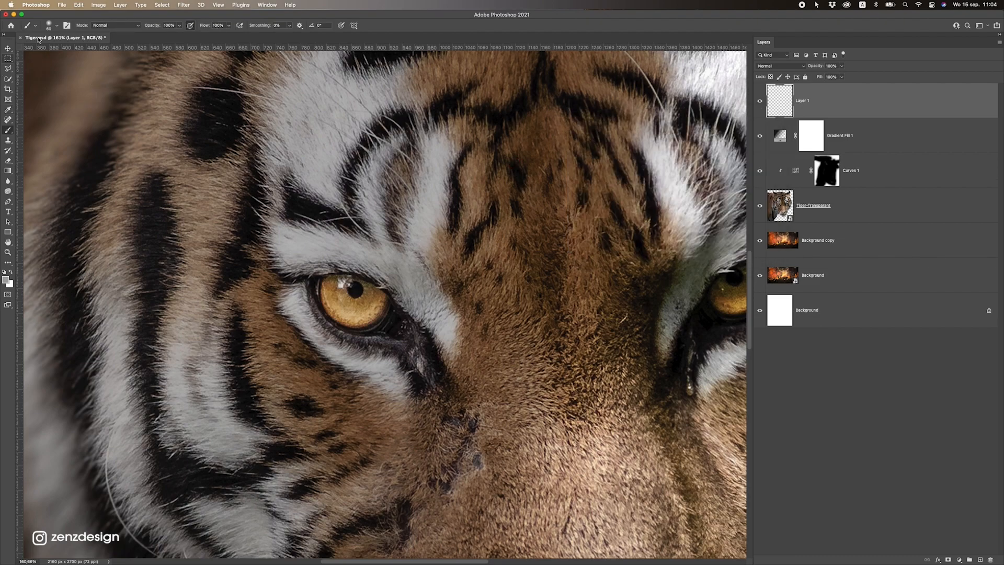
click(52, 26)
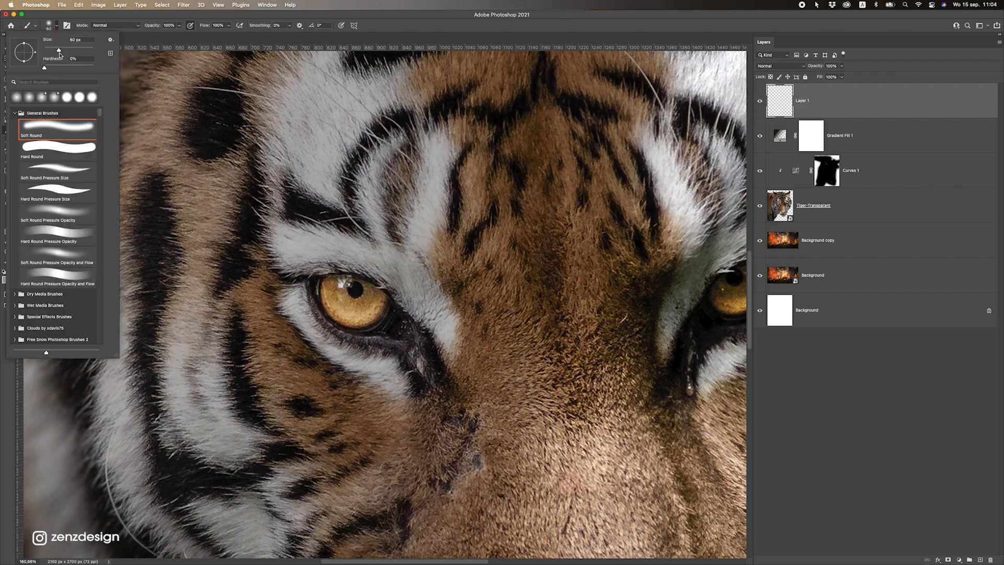
click(125, 16)
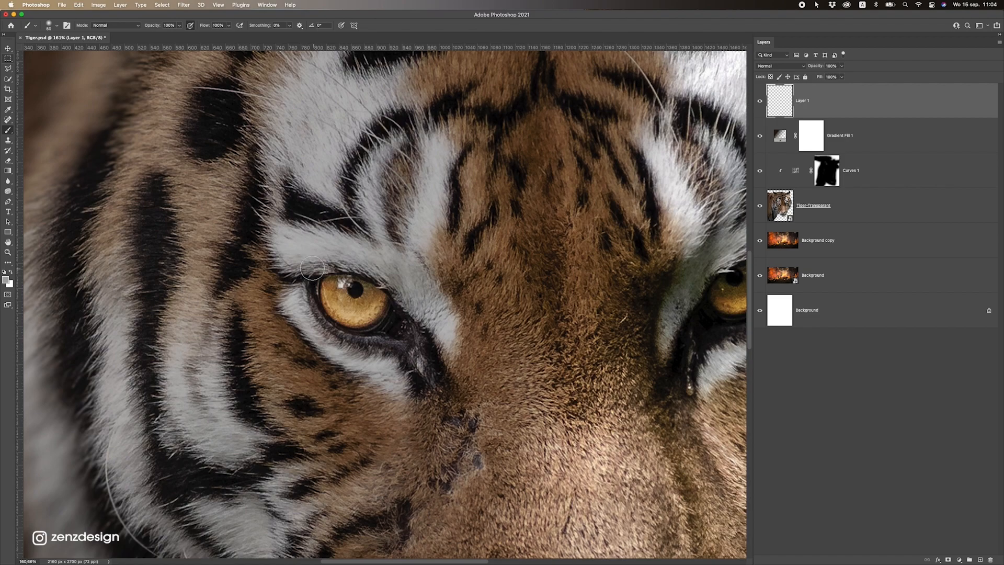
Paint grey over the iris of the tiger's eye on the image's left side, adjusting the brush size to follow its edges.
mouse_move(332, 291)
mouse_down()
mouse_move(355, 321)
mouse_move(396, 306)
mouse_move(357, 313)
mouse_move(387, 305)
mouse_move(335, 305)
mouse_move(311, 286)
mouse_move(338, 309)
mouse_move(394, 310)
mouse_move(386, 319)
mouse_move(377, 296)
mouse_move(395, 246)
mouse_move(389, 260)
mouse_move(404, 291)
mouse_move(417, 295)
mouse_move(405, 329)
mouse_up()
scroll(350, 313, up, 8)
key([)
key([)
key([)
key([)
mouse_move(419, 272)
mouse_down()
mouse_move(397, 266)
mouse_move(381, 240)
mouse_move(341, 234)
mouse_move(361, 234)
mouse_move(388, 241)
mouse_move(331, 244)
mouse_move(348, 233)
mouse_move(333, 271)
mouse_move(324, 238)
mouse_move(302, 245)
mouse_move(334, 237)
mouse_move(296, 253)
mouse_move(341, 280)
mouse_up()
key([)
key([)
key([)
key([)
key(])
key(])
key(])
key(])
Paint grey over the iris of the tiger's other eye on Layer 1 so both eyes are covered.
mouse_move(507, 347)
mouse_down()
mouse_move(279, 348)
mouse_move(285, 272)
mouse_move(437, 276)
mouse_move(287, 302)
mouse_move(313, 312)
mouse_up()
mouse_move(292, 259)
mouse_down()
mouse_move(299, 223)
mouse_move(288, 250)
mouse_move(299, 259)
mouse_move(312, 261)
mouse_move(289, 254)
mouse_move(339, 256)
mouse_move(362, 242)
mouse_move(311, 235)
mouse_move(351, 236)
mouse_move(333, 230)
mouse_move(348, 223)
mouse_move(310, 244)
mouse_move(295, 221)
mouse_move(328, 242)
mouse_move(368, 214)
mouse_move(360, 217)
mouse_move(354, 187)
mouse_move(371, 187)
mouse_move(378, 212)
mouse_move(350, 256)
mouse_move(371, 240)
mouse_move(331, 266)
mouse_move(382, 221)
mouse_move(318, 277)
mouse_move(382, 232)
mouse_move(367, 261)
mouse_move(296, 265)
mouse_move(339, 258)
mouse_move(384, 207)
mouse_move(379, 178)
mouse_move(360, 192)
mouse_up()
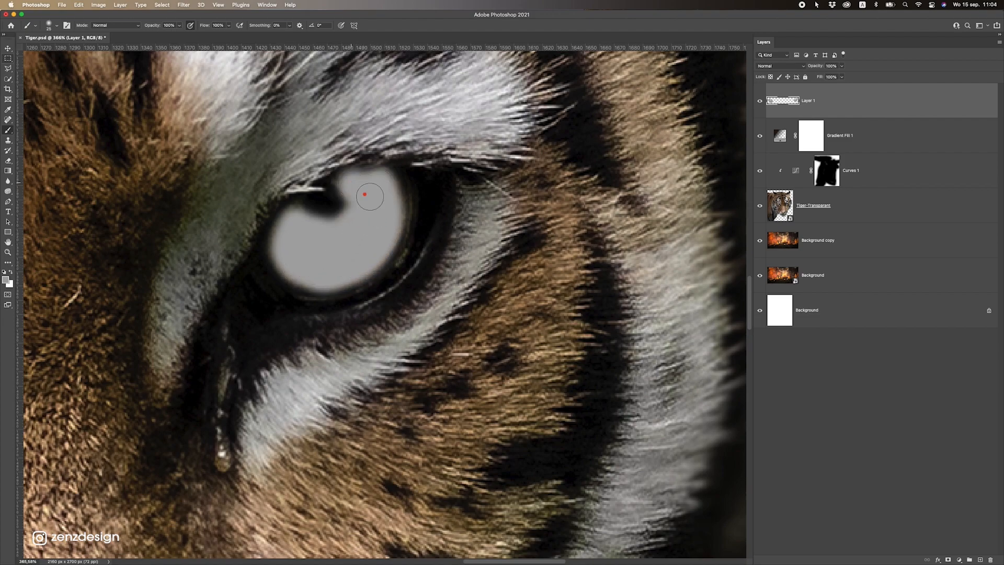
scroll(314, 271, down, 5)
scroll(219, 300, down, 6)
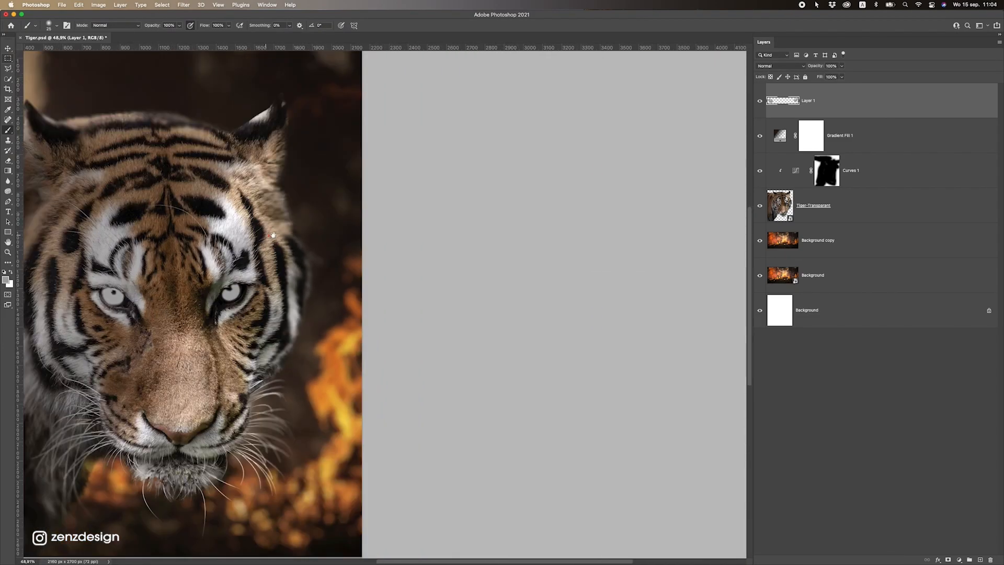
drag(266, 235, 442, 209)
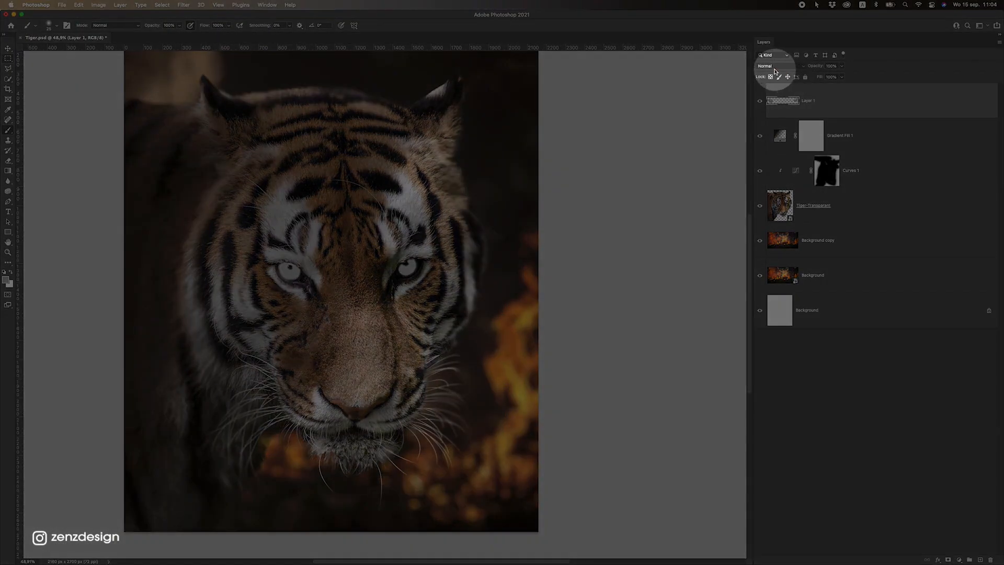
Set Layer 1 to the Color blend mode and lower its opacity to 81% to desaturate the tiger's eyes.
click(777, 66)
click(765, 274)
scroll(339, 327, down, 8)
scroll(338, 326, up, 6)
click(841, 66)
drag(838, 77, 818, 78)
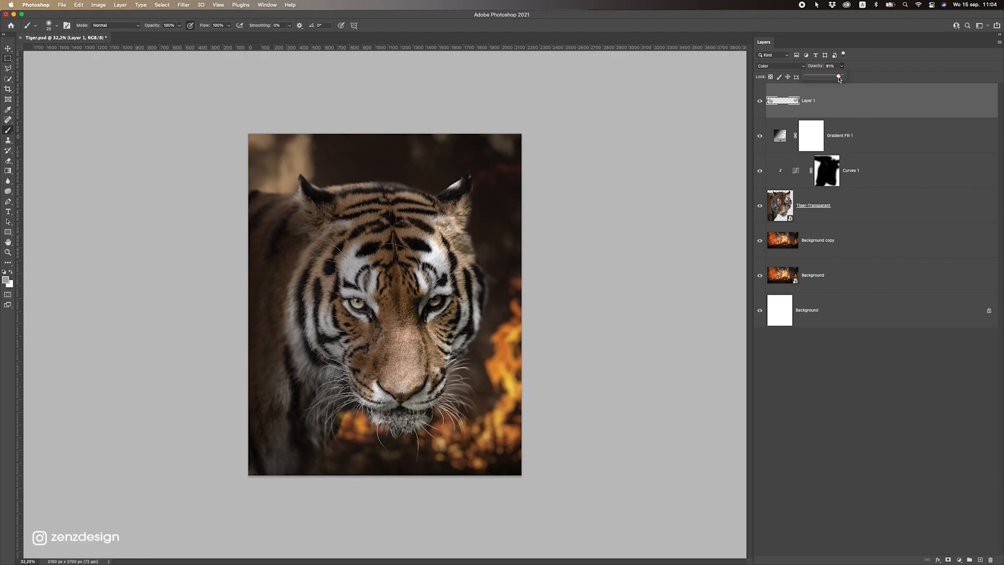
scroll(405, 318, up, 1)
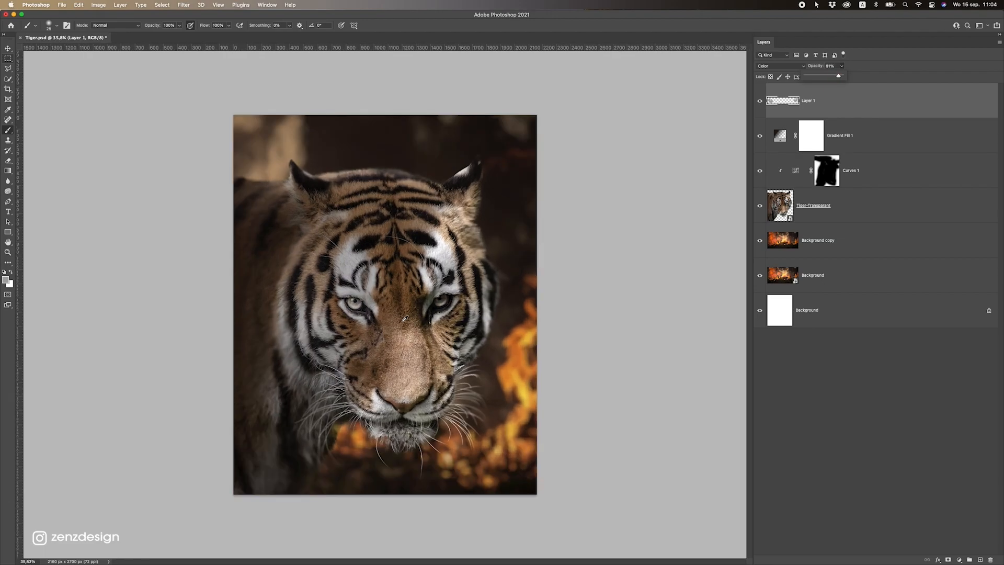
Turn the canvas surround black and compare the tiger's eyes with Layer 1 hidden and shown.
right_click(620, 181)
click(627, 197)
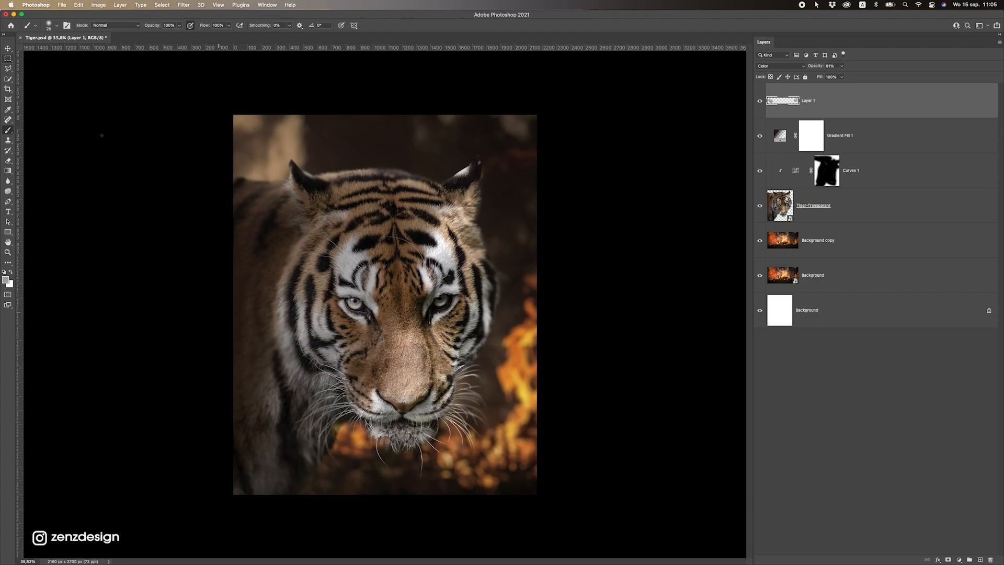
click(761, 101)
click(760, 101)
click(7, 50)
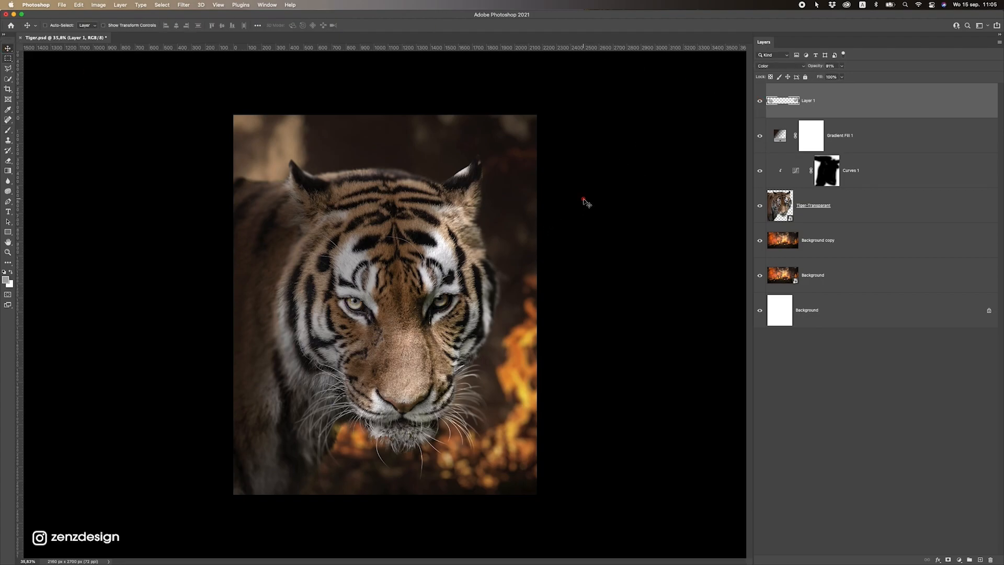
Try to colorize the eyes on Layer 1 with Hue/Saturation at hue 184, saturation 29 and lightness -49.
key(super+u)
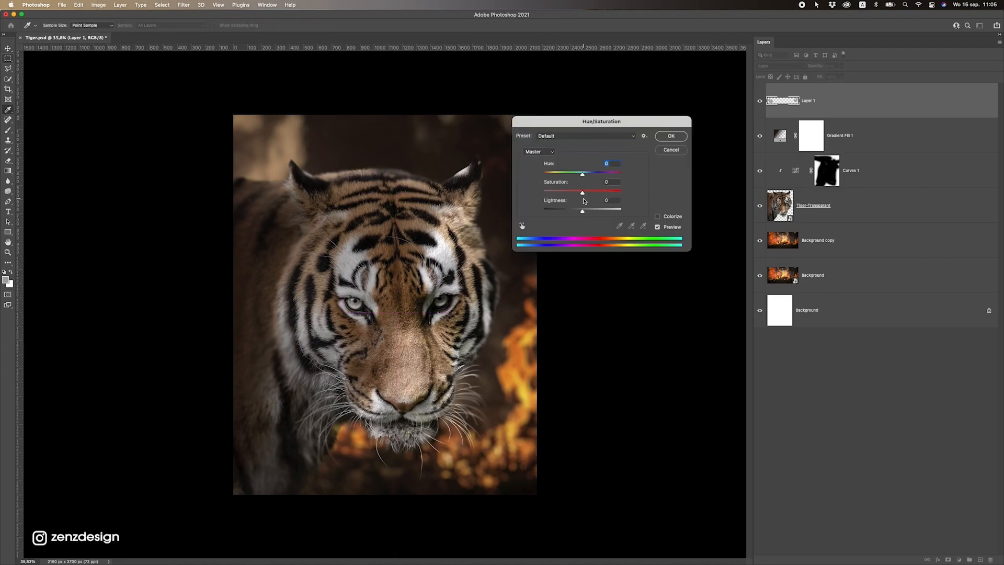
click(665, 219)
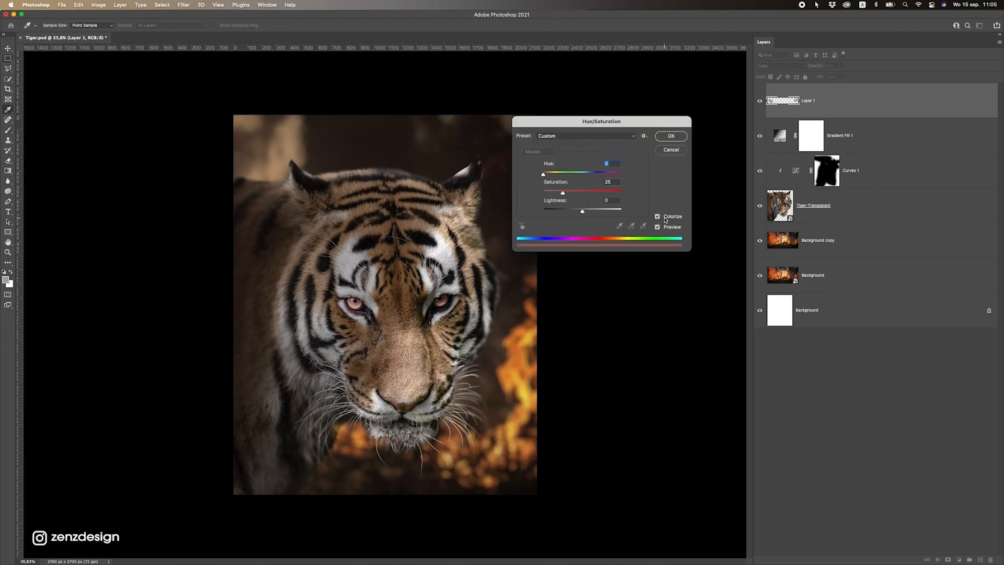
drag(578, 211, 584, 174)
scroll(382, 369, down, 1)
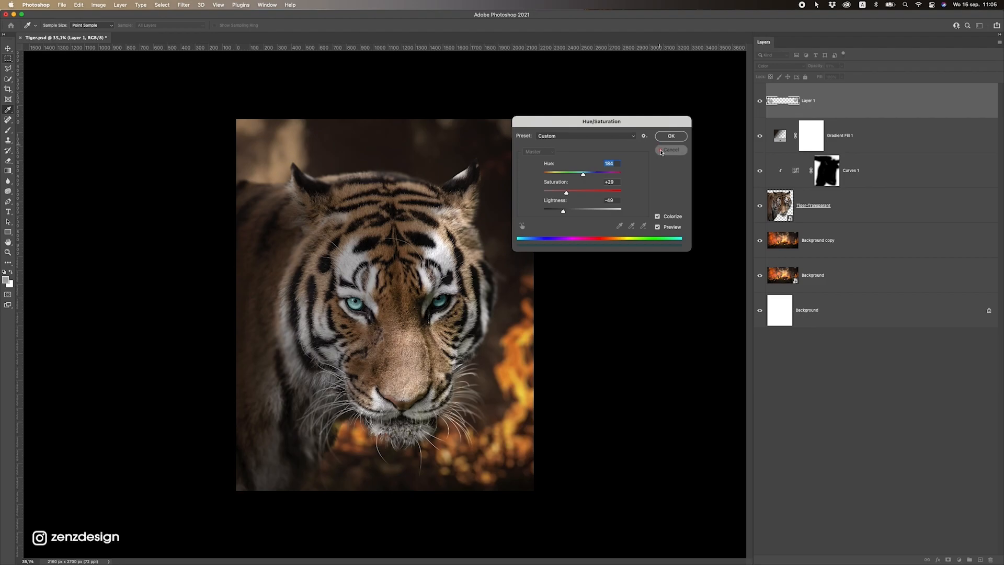
click(661, 150)
Change the canvas surround from black back to grey.
right_click(639, 151)
click(664, 178)
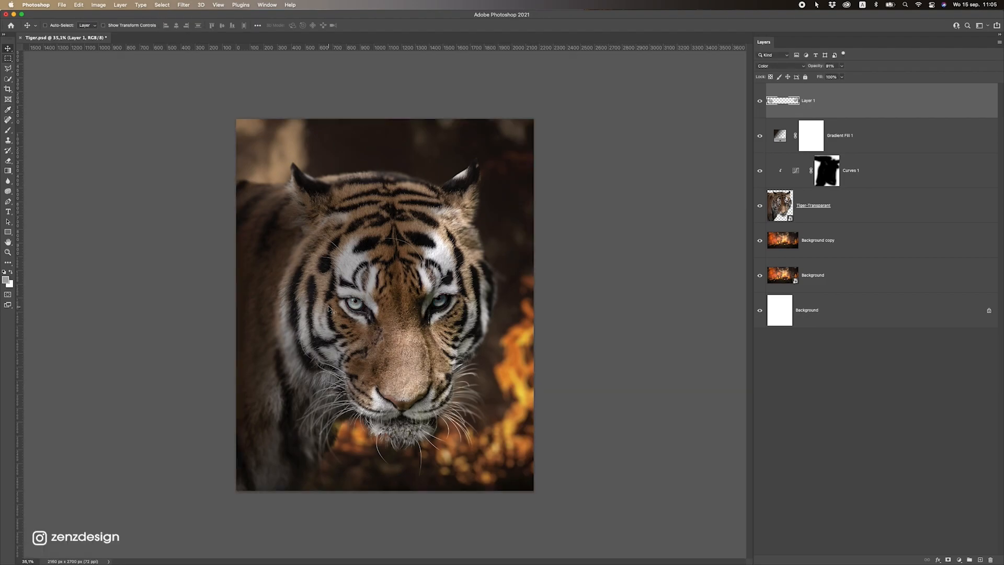
scroll(389, 275, up, 2)
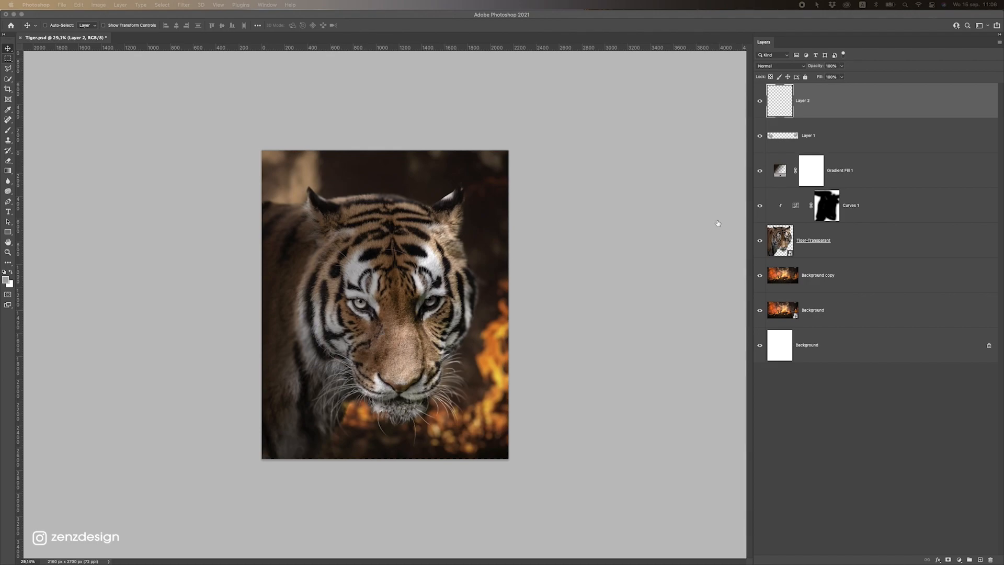
Place the Particles image above Layer 1 and enlarge it to about 79% so it covers most of the tiger.
drag(701, 241, 418, 282)
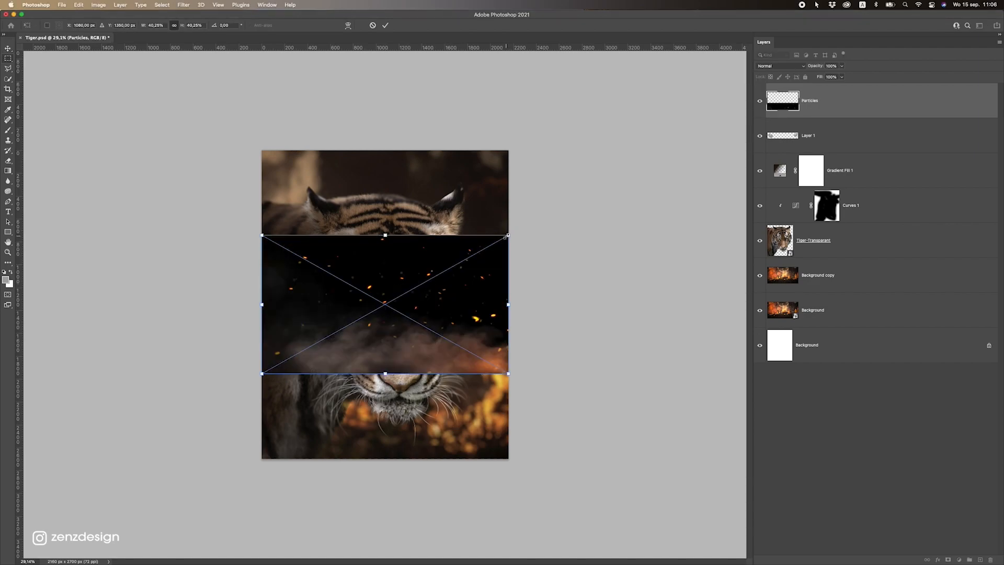
drag(506, 236, 659, 151)
drag(264, 373, 167, 411)
drag(465, 283, 436, 296)
key(Return)
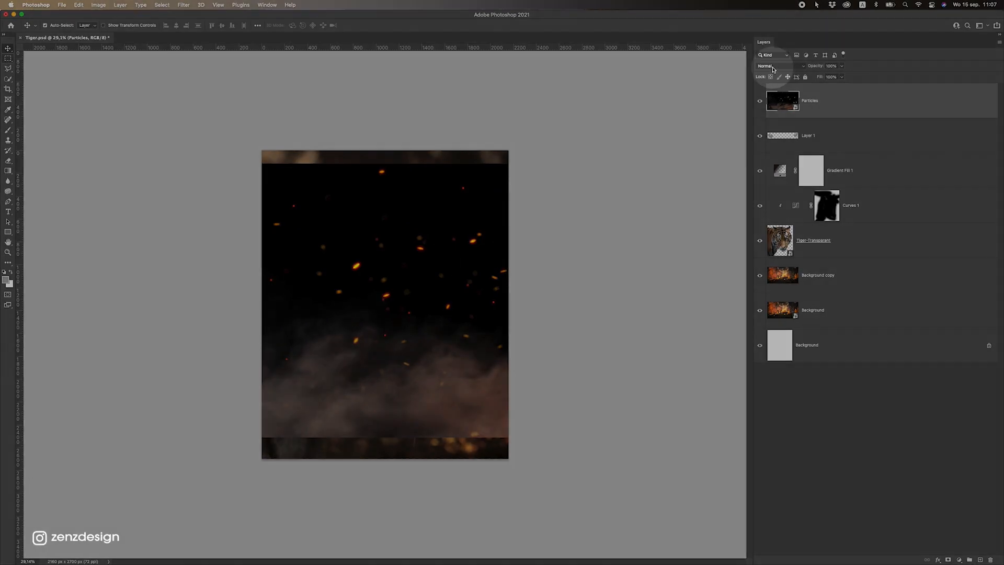
Set the Particles layer to Screen and rotate it nearly upright, counterclockwise, positioning its smoky edge along the image's right side.
click(779, 66)
click(768, 135)
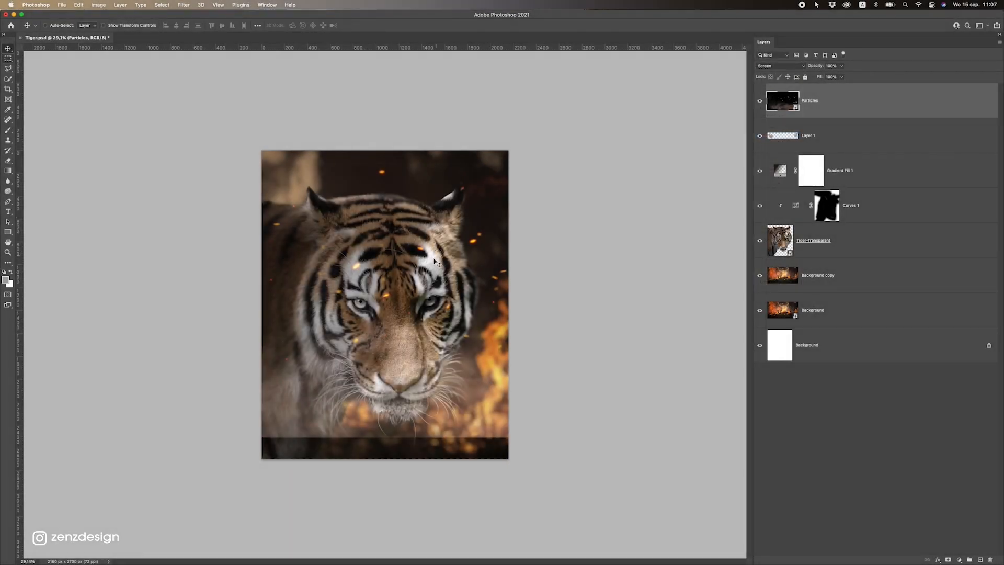
key(super+t)
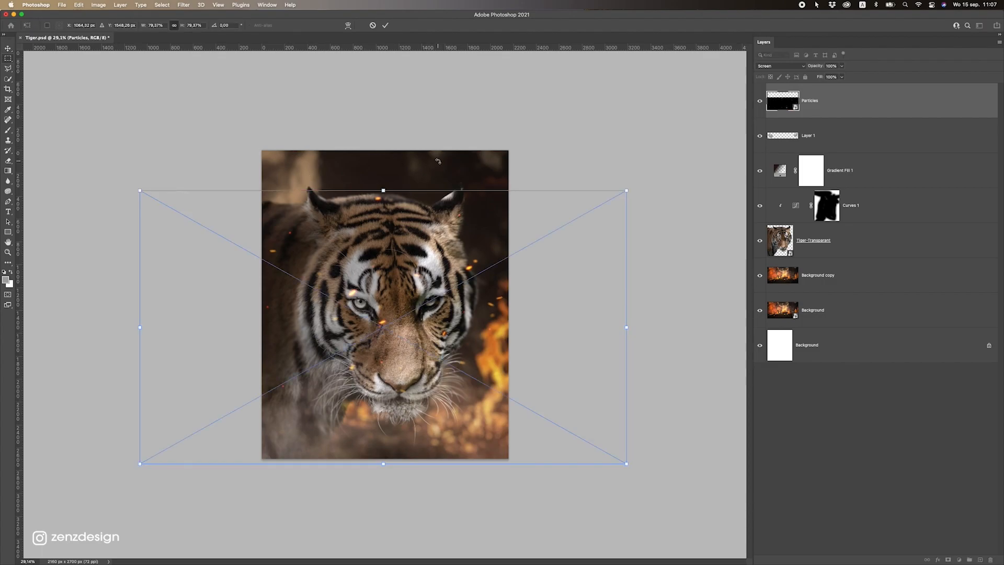
drag(662, 181, 307, 170)
drag(410, 227, 486, 282)
drag(602, 293, 502, 255)
key(Return)
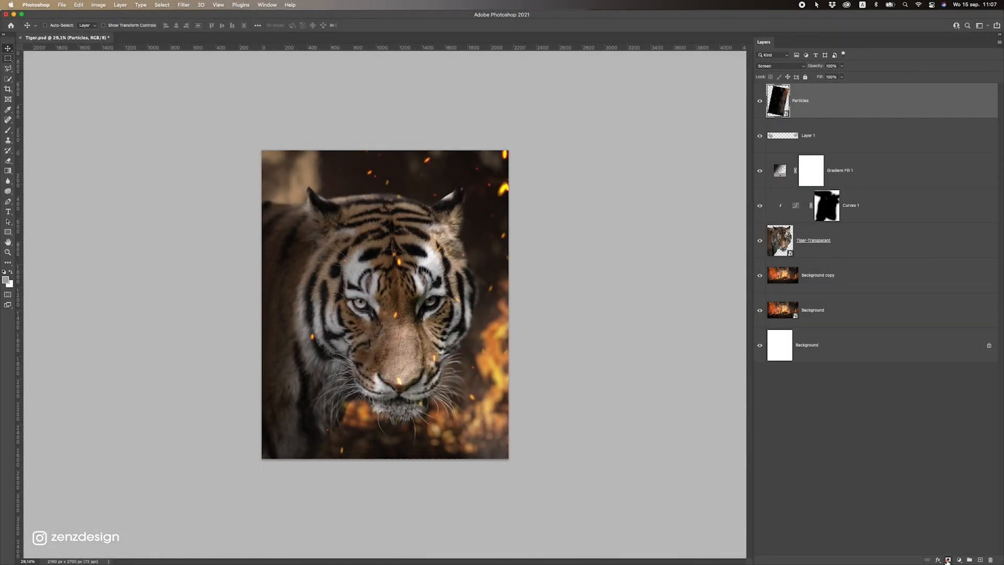
Add a layer mask to Particles and paint black over the sparks on the tiger's face and at the image's upper-right corner.
click(947, 560)
click(7, 131)
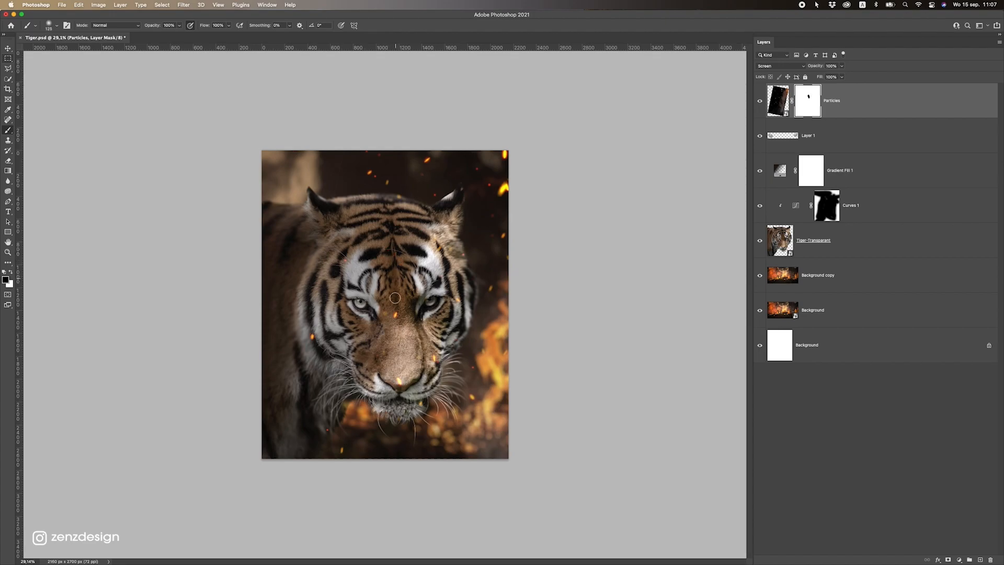
drag(403, 376, 383, 396)
drag(419, 424, 428, 340)
drag(438, 291, 382, 284)
key(super+z)
drag(330, 332, 294, 343)
scroll(273, 375, down, 2)
scroll(386, 306, up, 2)
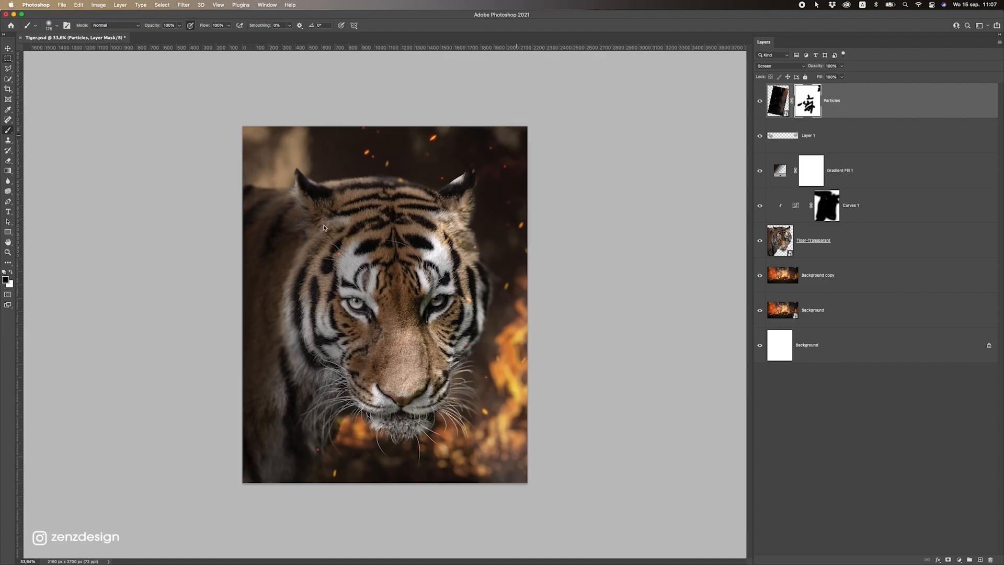
scroll(330, 230, down, 1)
scroll(331, 230, up, 1)
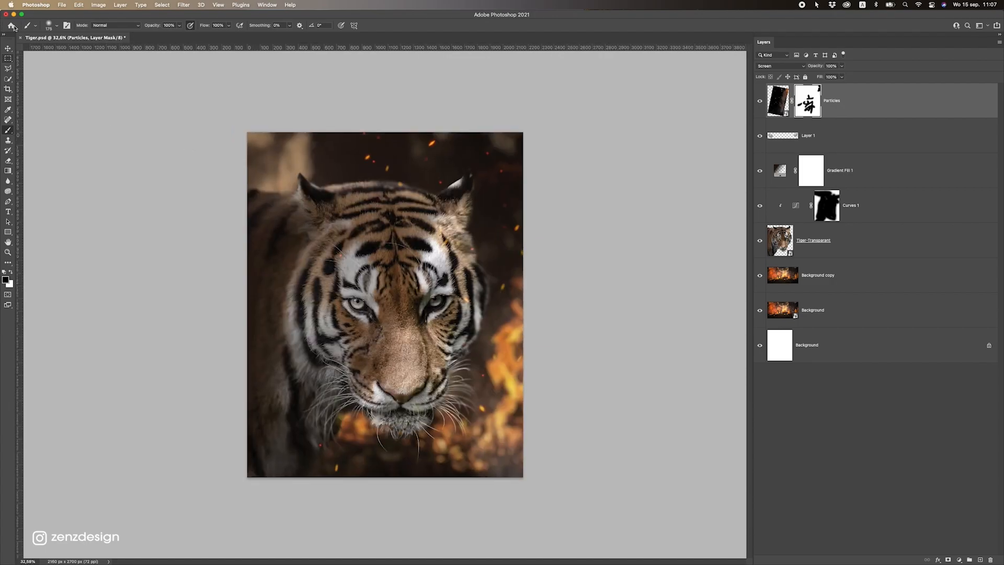
click(9, 50)
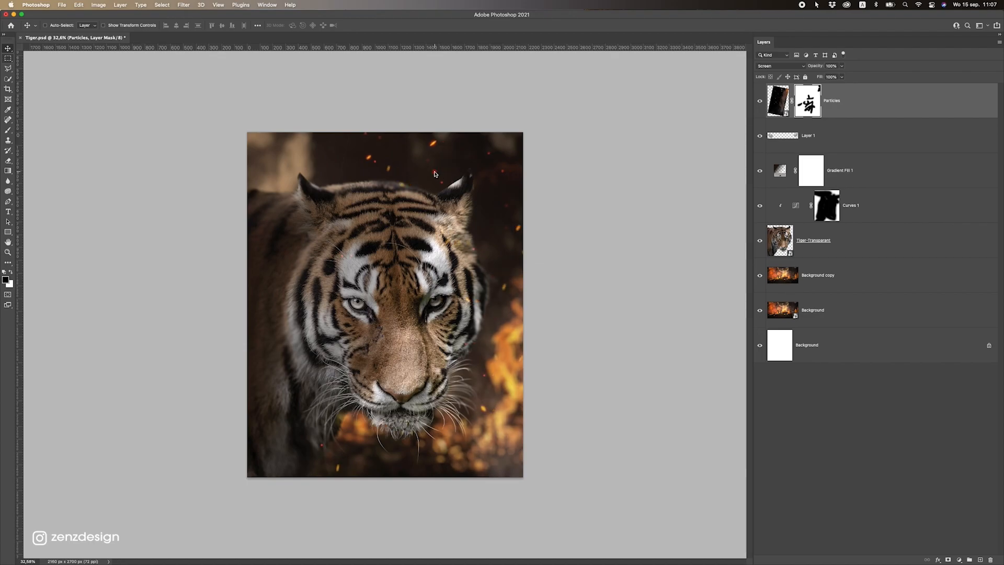
click(8, 130)
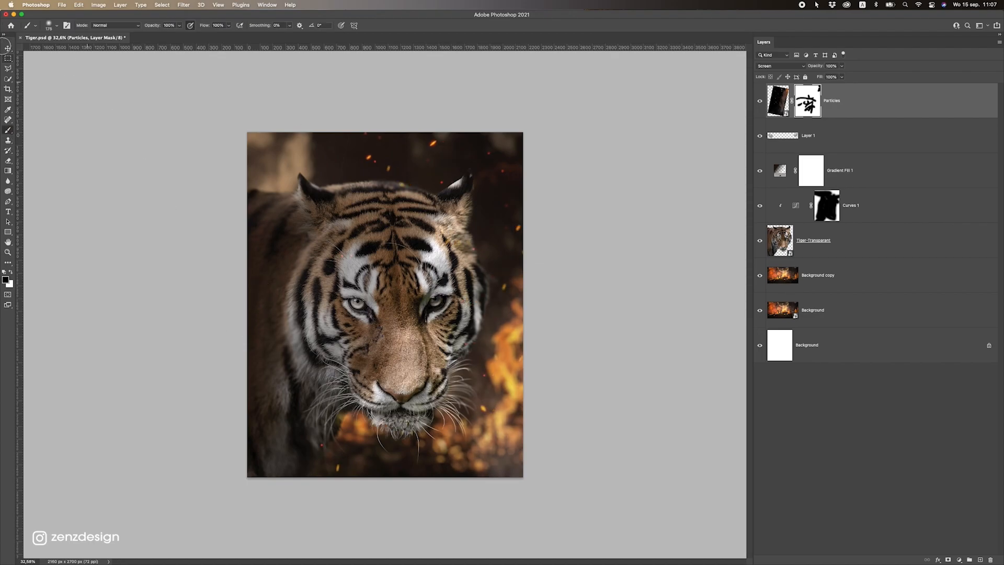
click(8, 51)
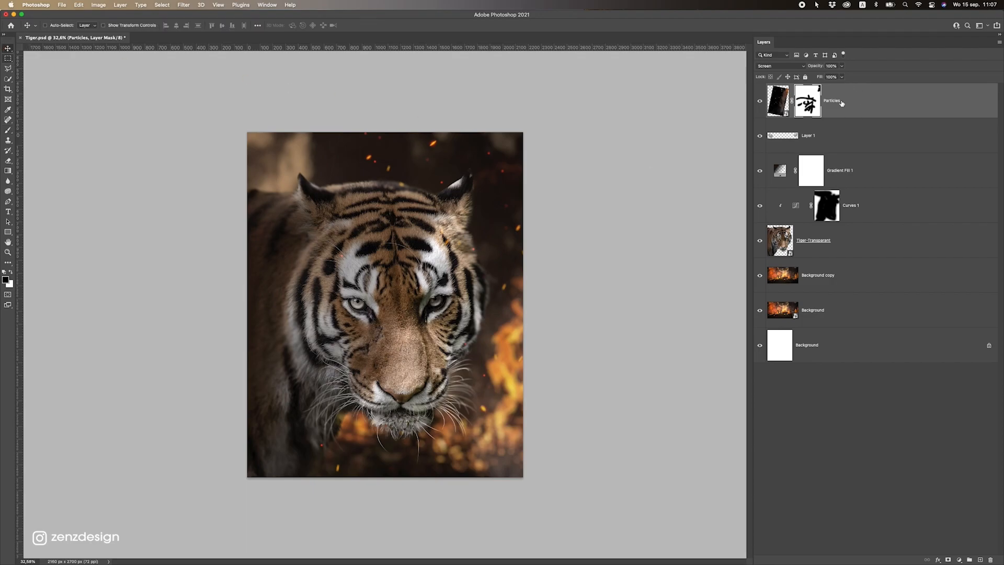
Duplicate the masked Particles layer, then rotate and move the copy so its sparks and smoke fall over the image's lower part.
key(super+j)
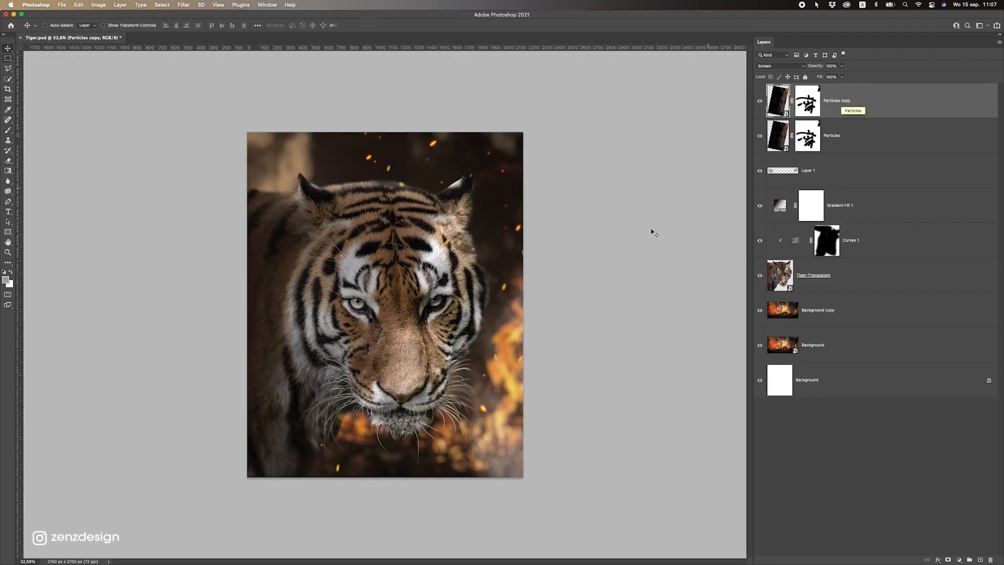
drag(560, 304, 538, 347)
key(super+t)
drag(621, 349, 422, 497)
drag(476, 411, 460, 448)
drag(428, 177, 291, 178)
drag(392, 395, 380, 416)
key(Return)
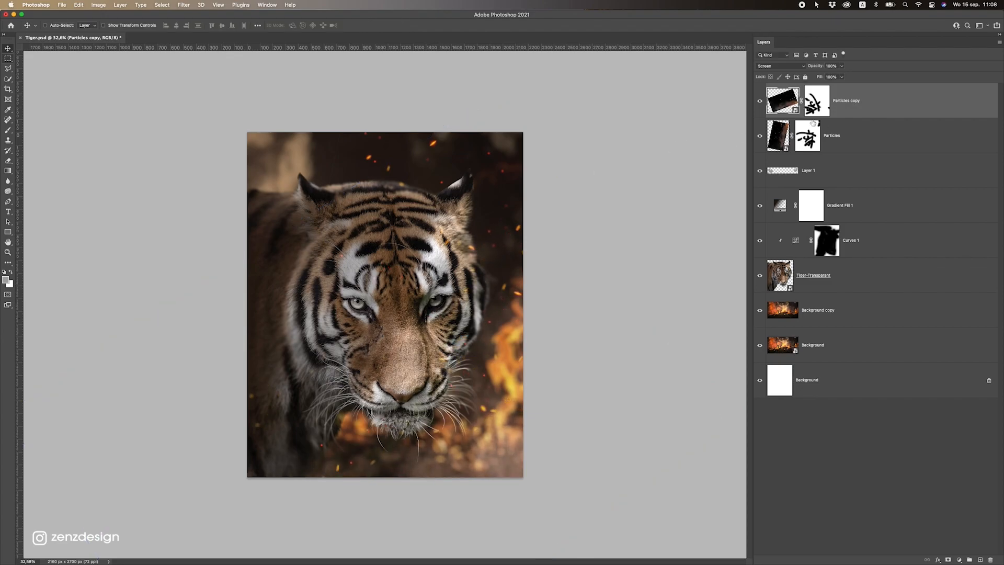
On the Particles copy mask, paint black with an enlarged brush of about 800 px over the tiger's face, chin and body.
click(818, 106)
click(8, 141)
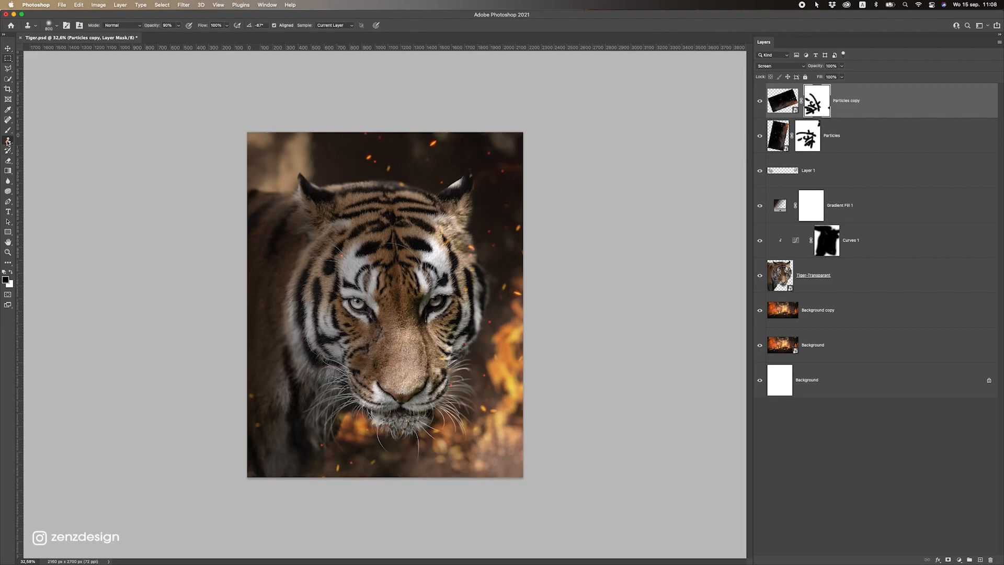
click(265, 462)
key(Return)
click(9, 130)
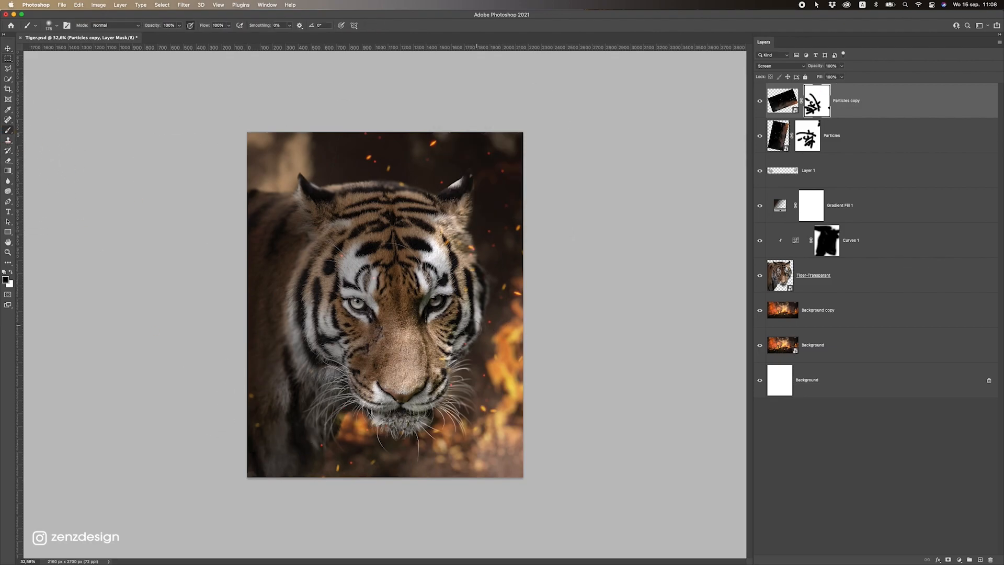
key(bracketright)
key(bracketright)
key(bracketright)
key(bracketright)
key(bracketright)
key(bracketright)
key(bracketright)
key(bracketright)
mouse_move(417, 185)
mouse_down()
mouse_move(472, 127)
mouse_move(419, 355)
mouse_up()
mouse_move(404, 426)
mouse_down()
mouse_move(289, 460)
mouse_move(356, 463)
mouse_move(342, 389)
mouse_up()
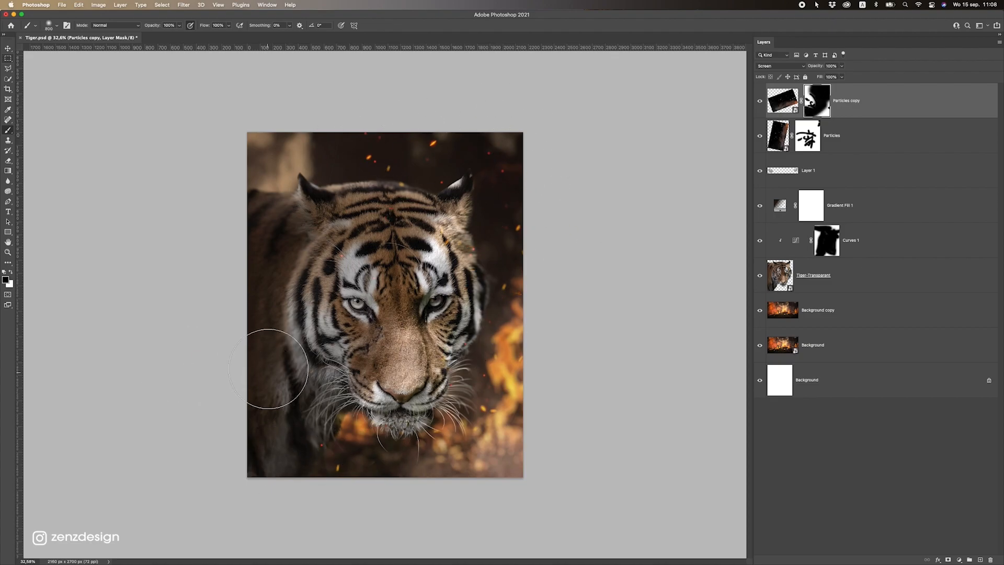
On the Particles mask, paint black with a 175 px brush around the tiger's ear and shoulder on the image's left side.
scroll(475, 139, up, 2)
click(808, 136)
key(bracketleft)
key(bracketleft)
key(bracketleft)
key(bracketleft)
key(bracketleft)
key(bracketleft)
key(bracketleft)
key(bracketleft)
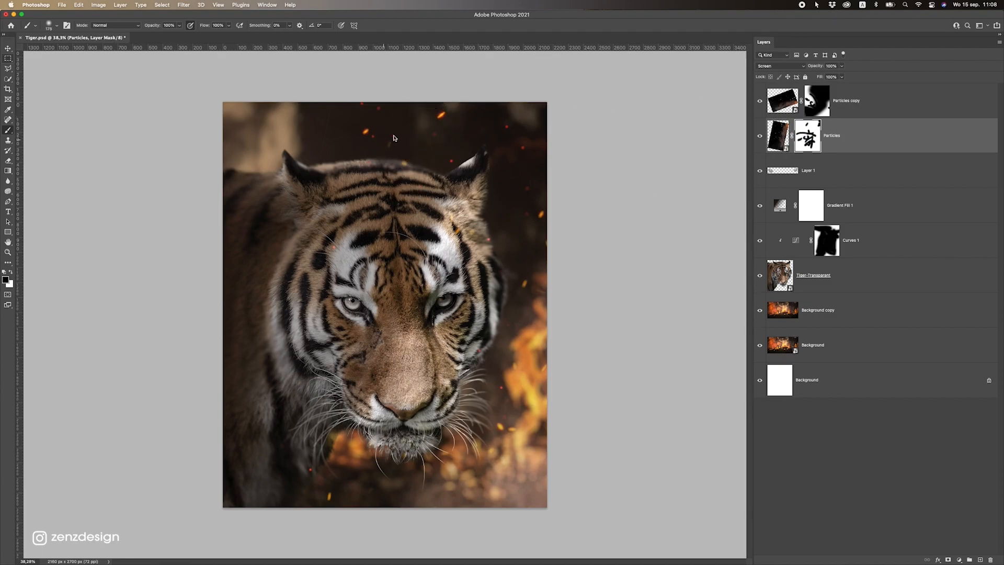
mouse_move(313, 191)
mouse_down()
mouse_move(351, 72)
mouse_move(305, 174)
mouse_up()
mouse_move(293, 254)
mouse_down()
mouse_move(269, 258)
mouse_move(262, 292)
mouse_up()
scroll(217, 401, down, 5)
scroll(218, 401, up, 2)
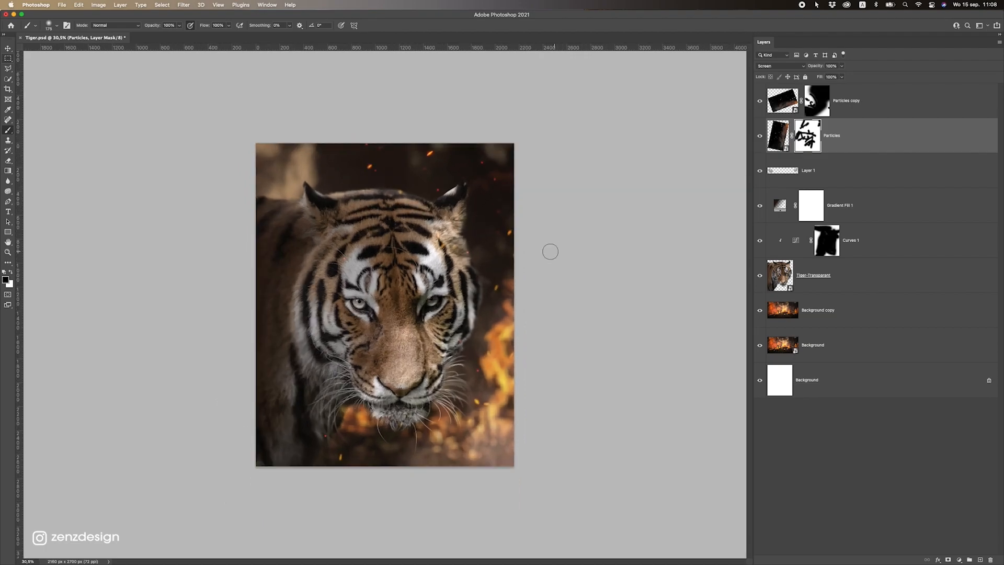
scroll(467, 261, down, 5)
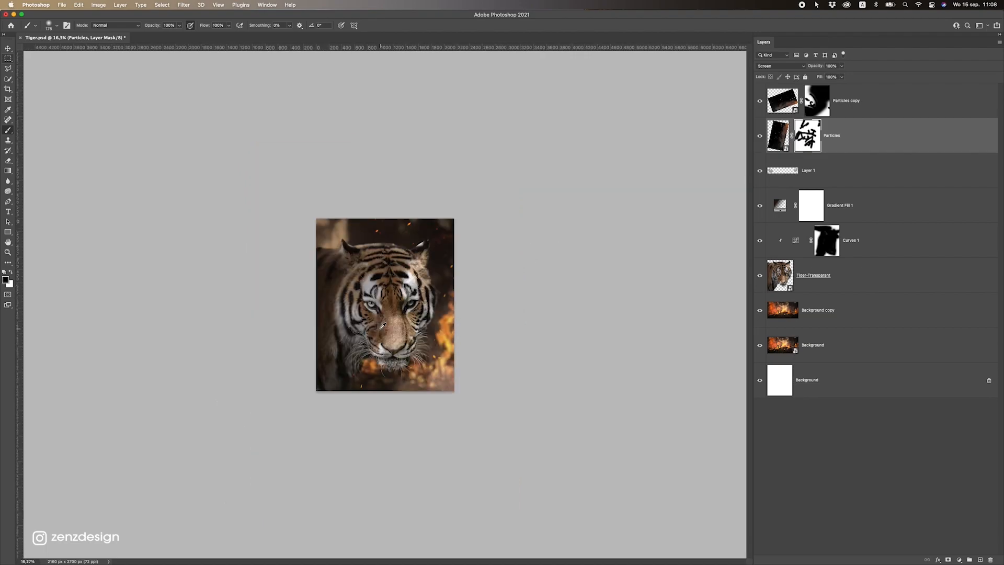
scroll(487, 340, up, 9)
Select both the Particles and Particles copy layers and move them together slightly to the right.
shift+click(867, 102)
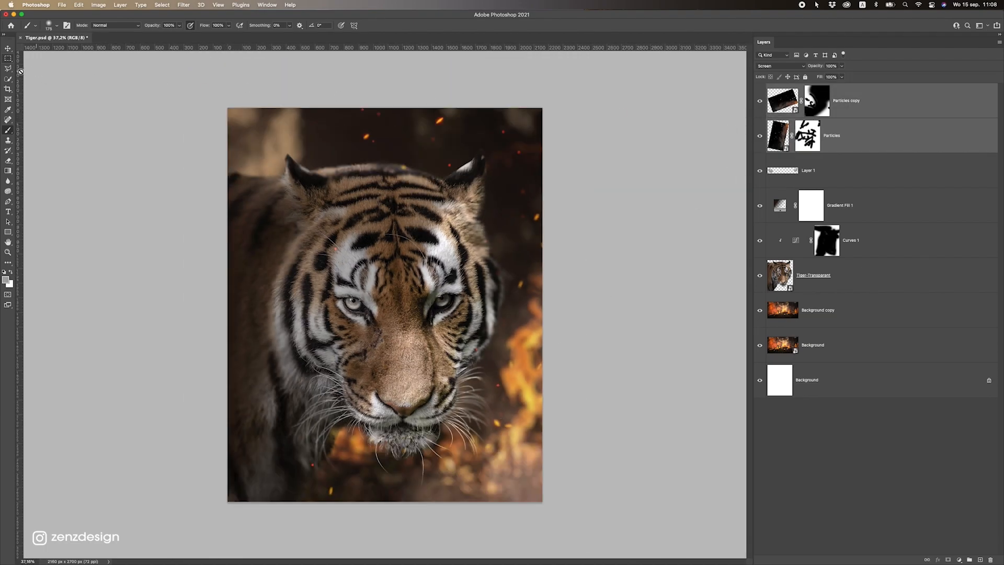
click(8, 47)
drag(426, 263, 447, 262)
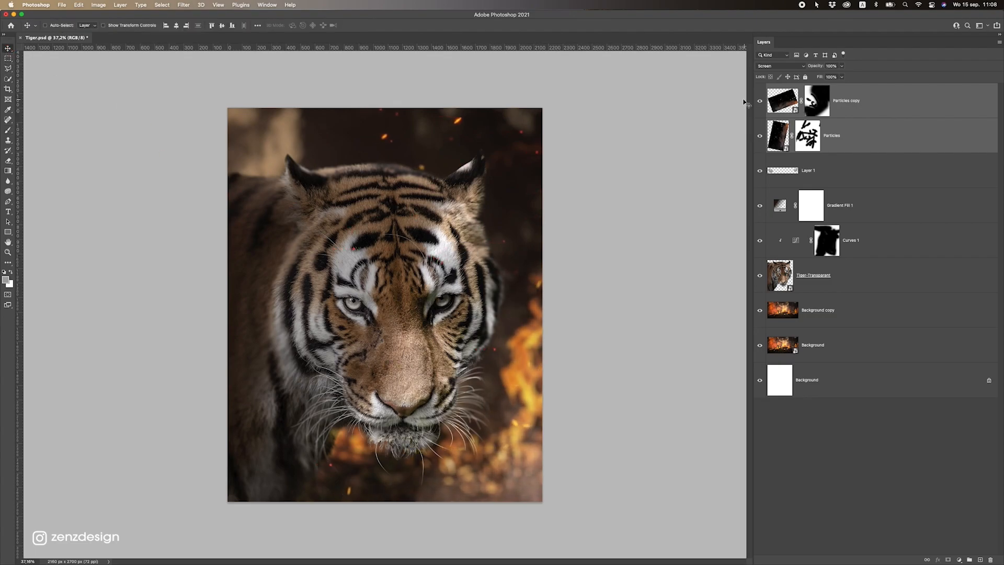
Check which Particles layer holds the remaining sparks on the tiger's forehead and paint them out in black on the Particles mask.
click(813, 108)
click(758, 101)
click(759, 135)
click(759, 136)
click(807, 136)
click(7, 130)
scroll(409, 244, up, 3)
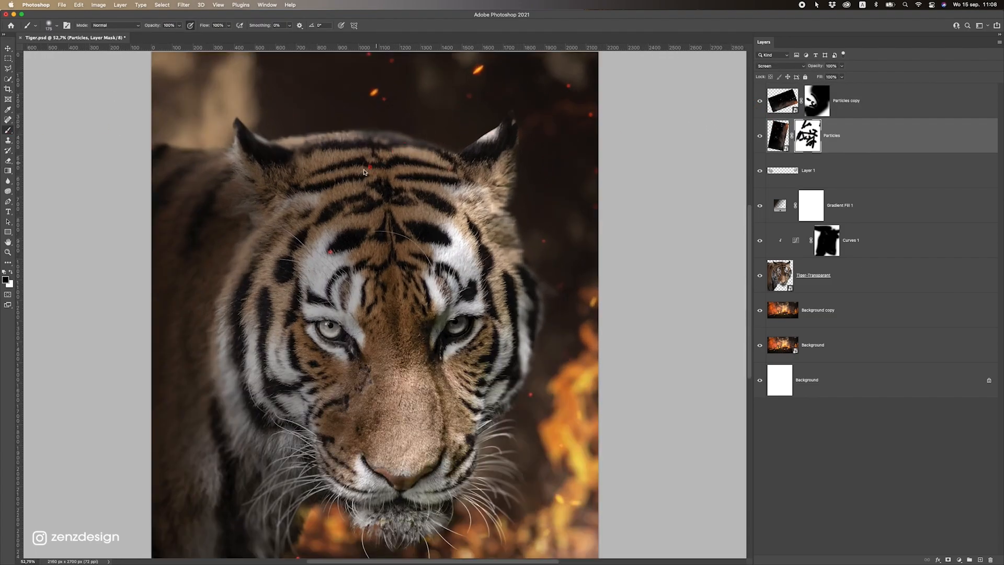
scroll(340, 246, down, 8)
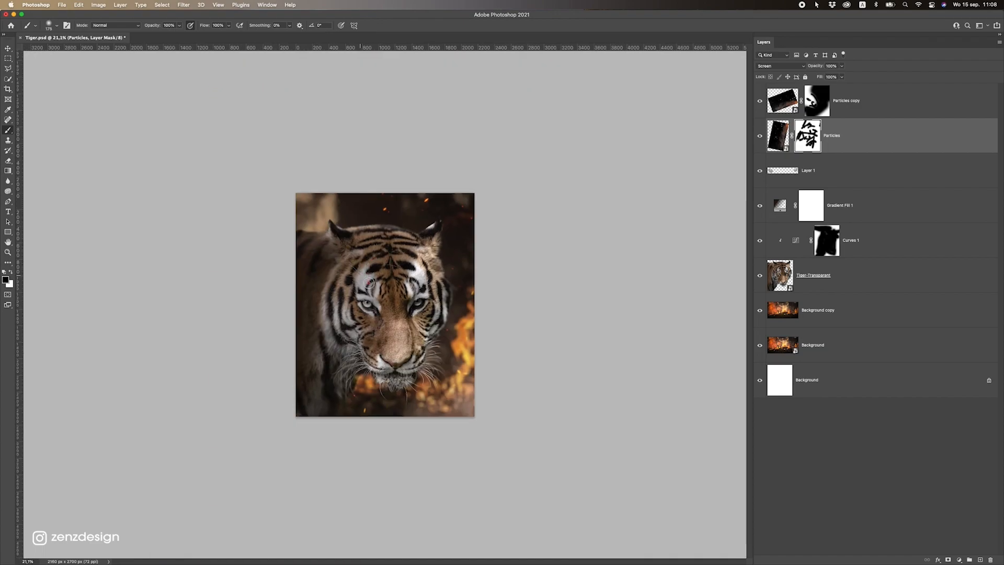
scroll(369, 282, up, 1)
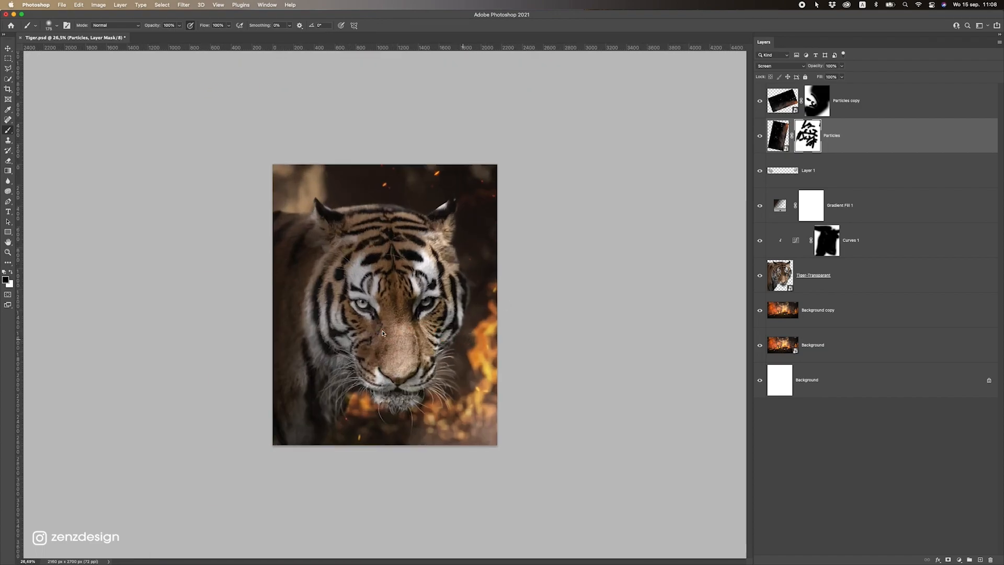
scroll(384, 333, down, 1)
Change the area surrounding the canvas to dark gray.
right_click(592, 251)
click(609, 268)
scroll(609, 265, up, 1)
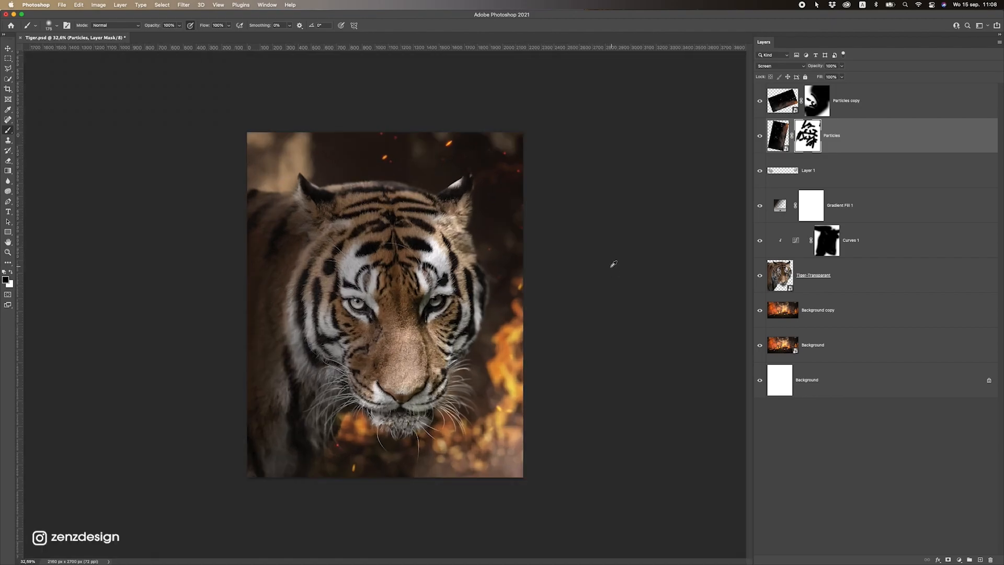
click(8, 48)
Erase Layer 1's desaturation over the tiger's eye on the image's right side to restore its orange colour.
scroll(480, 245, up, 1)
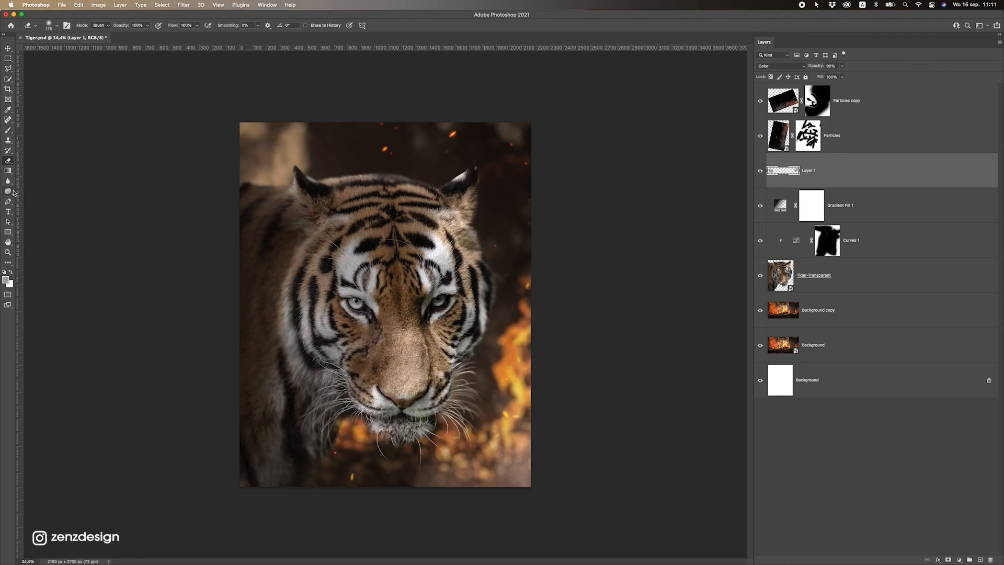
scroll(435, 306, up, 5)
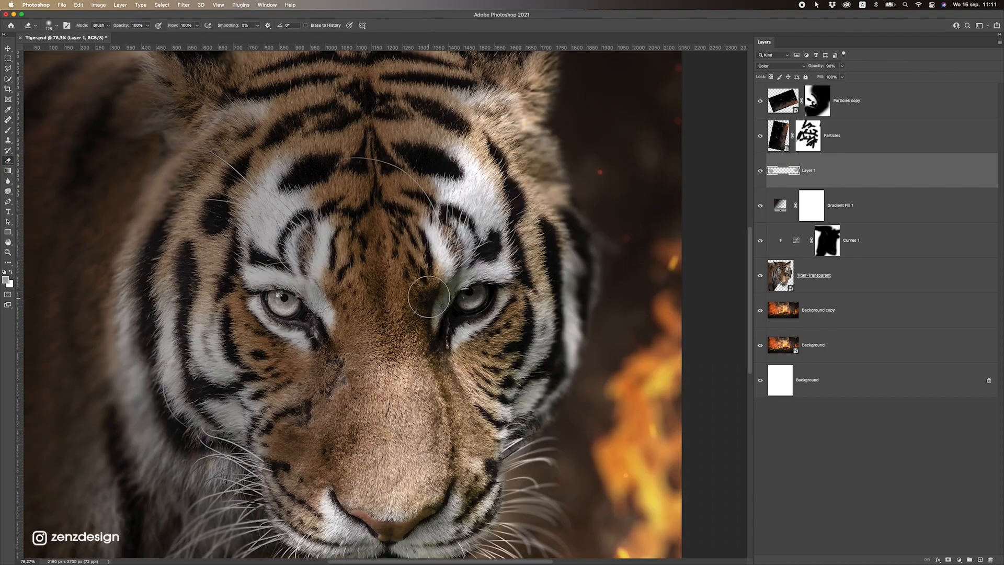
scroll(435, 306, down, 5)
scroll(436, 305, up, 5)
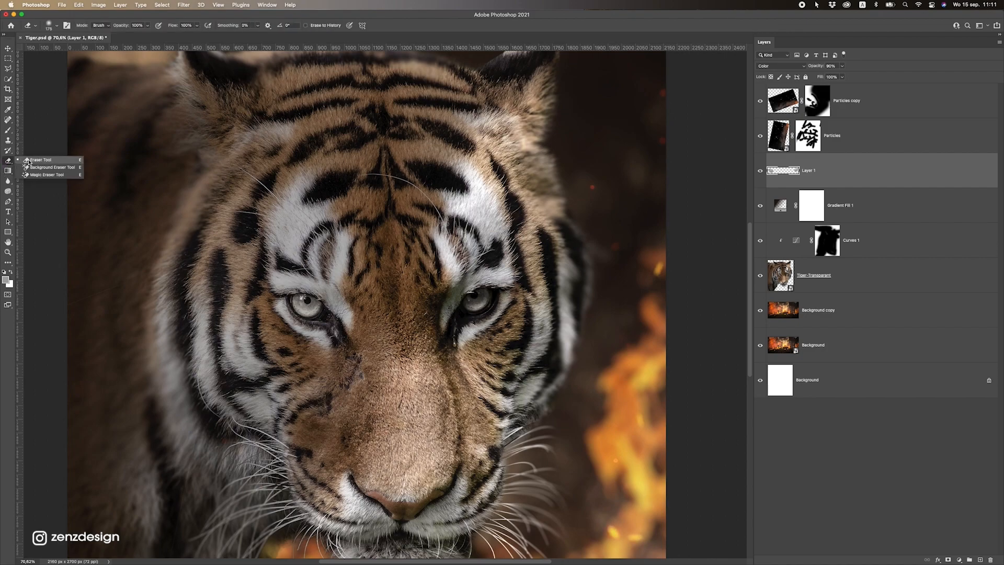
mouse_move(477, 294)
mouse_down()
mouse_move(452, 322)
mouse_move(461, 304)
mouse_up()
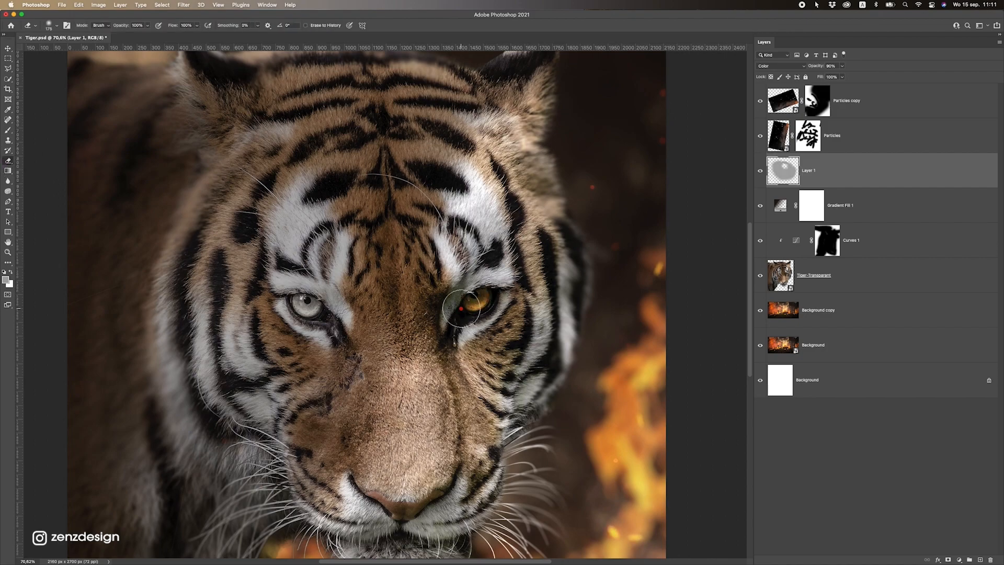
scroll(455, 311, down, 5)
scroll(401, 325, up, 3)
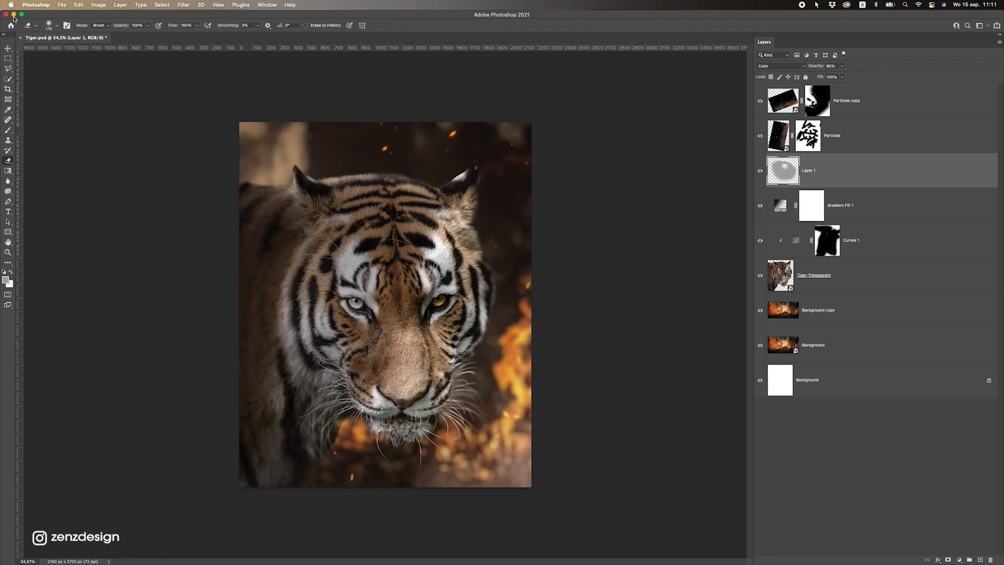
click(8, 48)
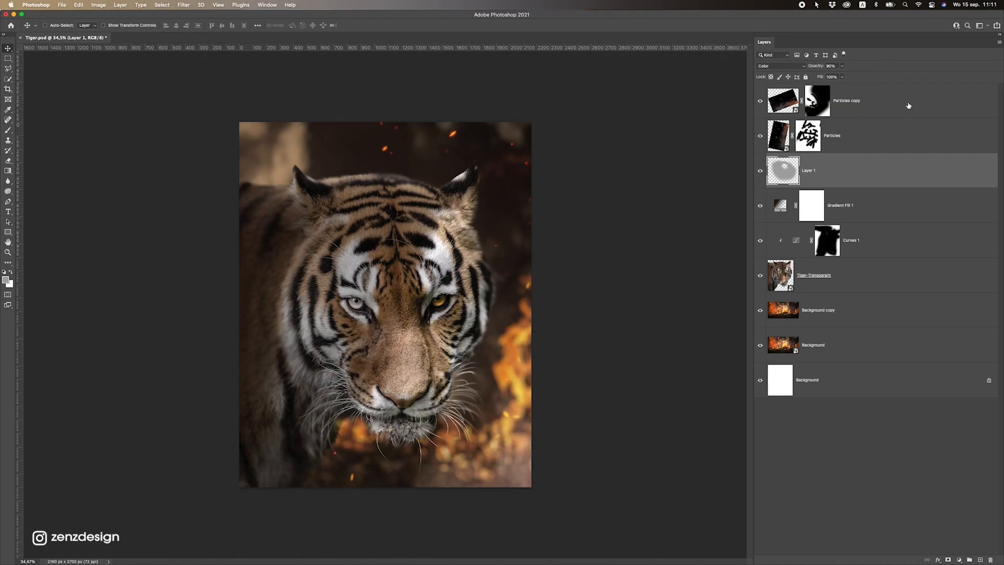
Add a new layer above Particles copy and stamp all visible layers into it.
click(861, 108)
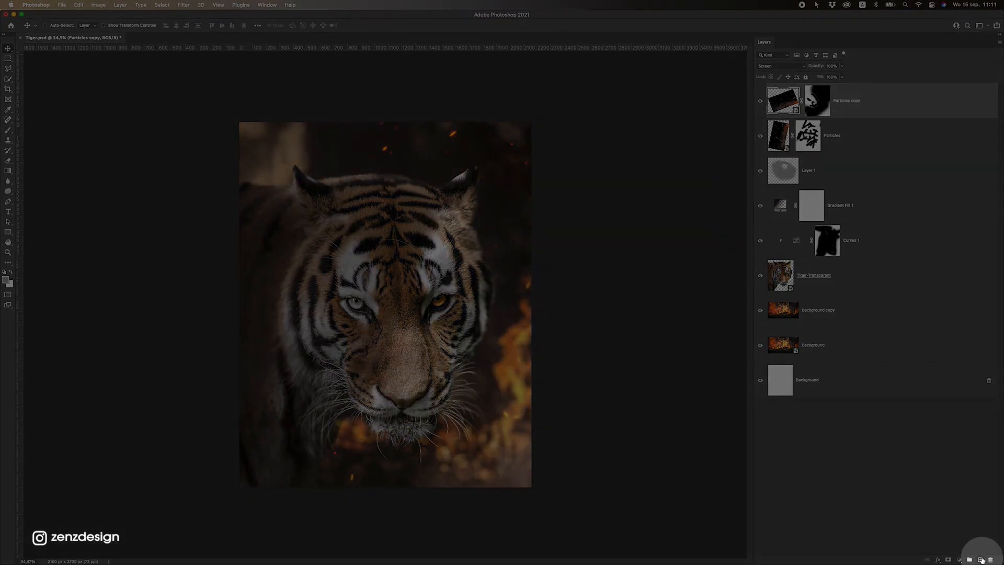
click(980, 560)
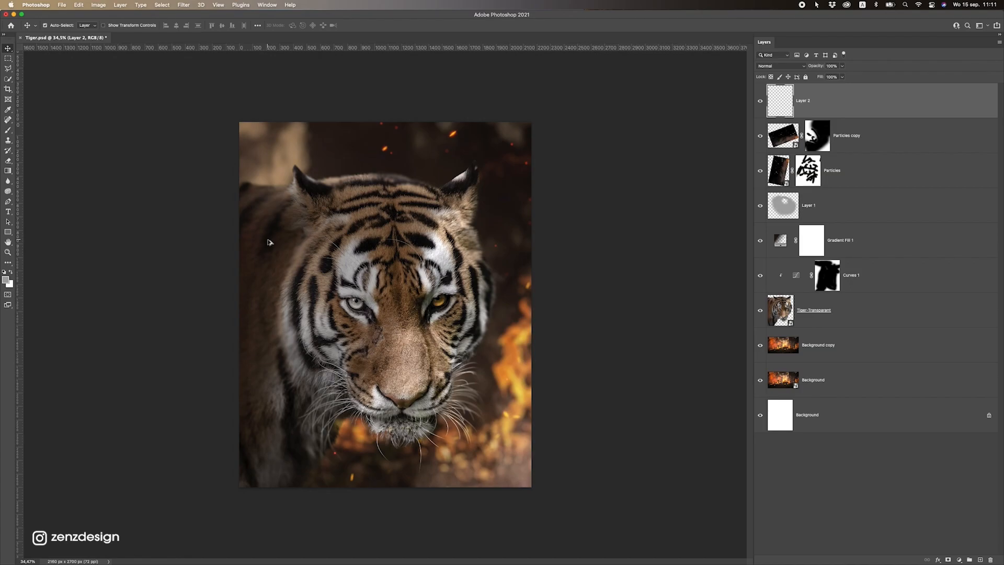
key(super+alt+shift+e)
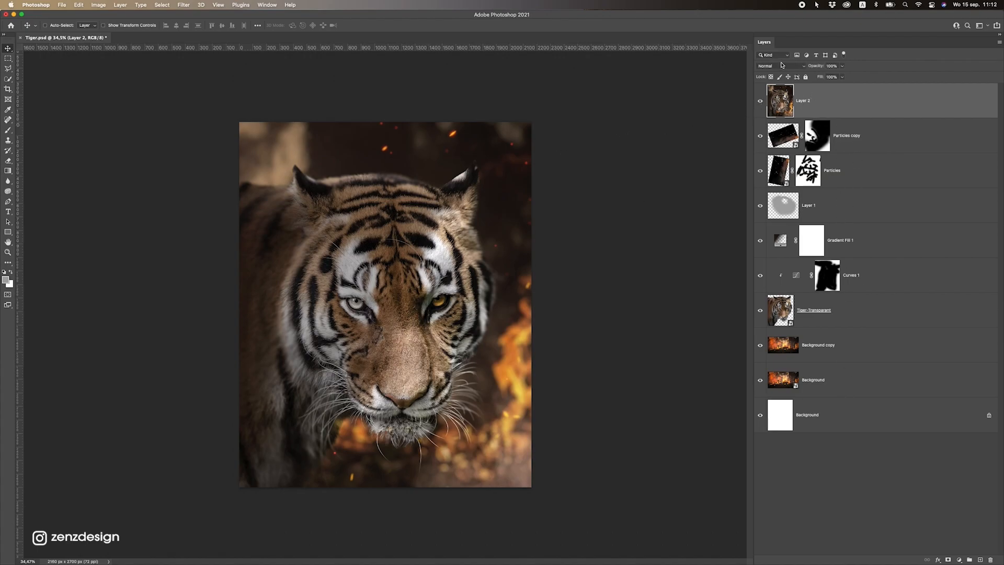
Convert the stamped Layer 2 to a smart object and open the Camera Raw Filter on it.
right_click(821, 99)
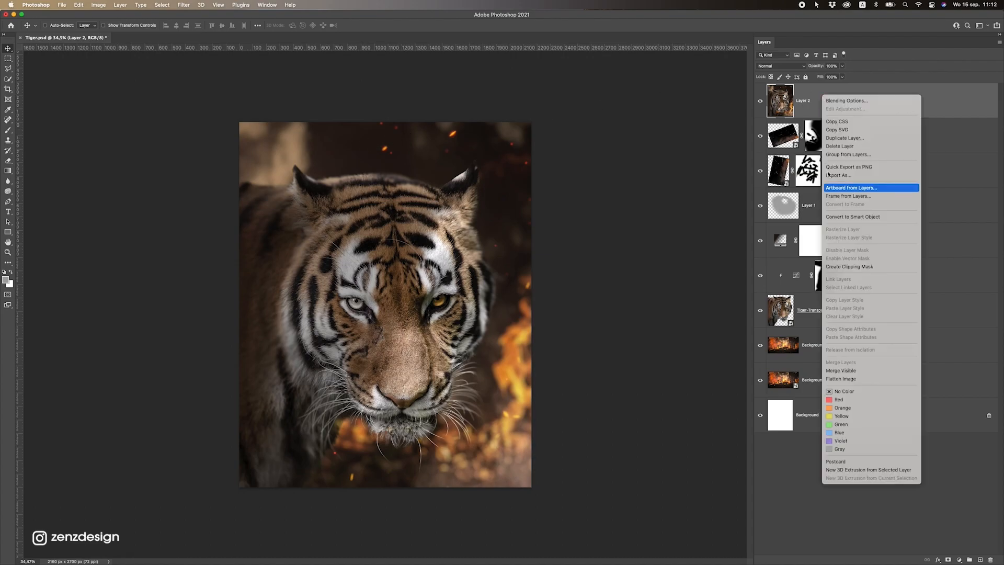
click(852, 216)
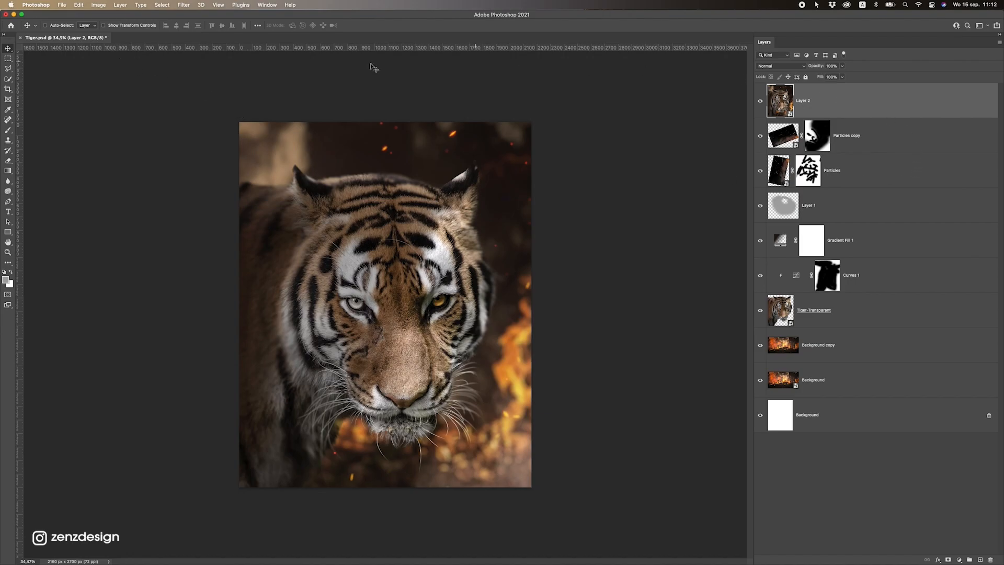
click(184, 5)
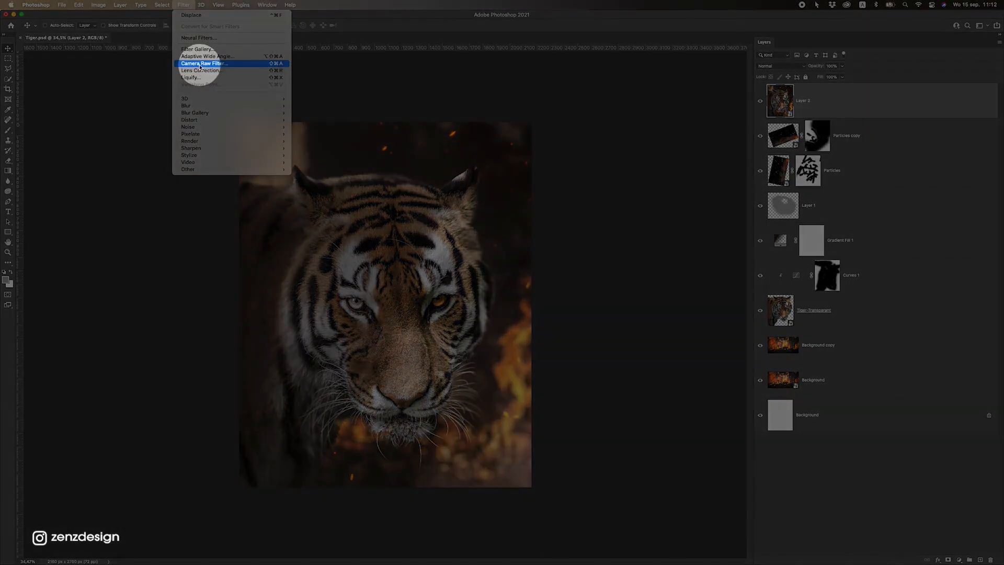
click(204, 64)
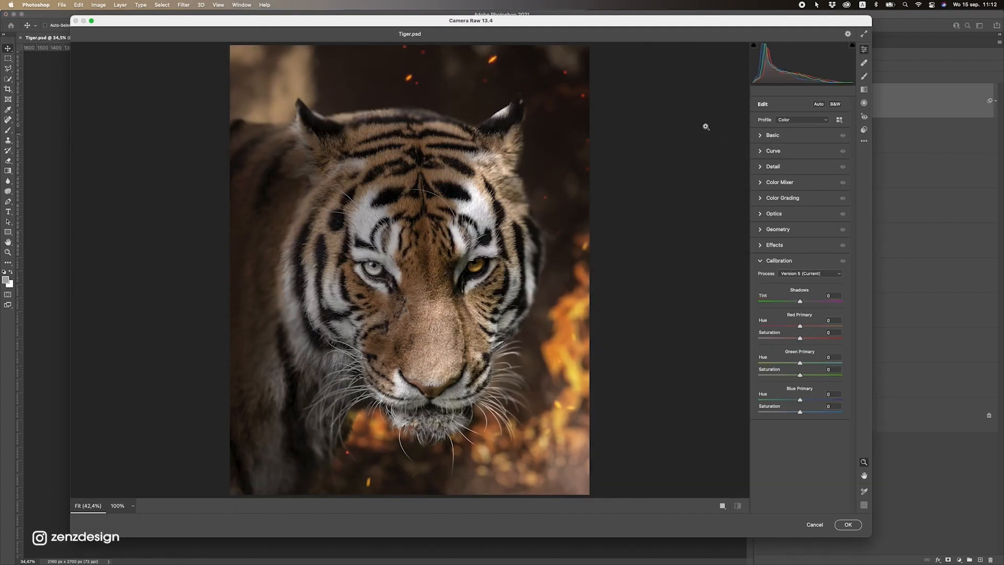
In the Basic adjustments, keep Exposure at 0 and set Contrast to +10 and Highlights to -4.
click(762, 135)
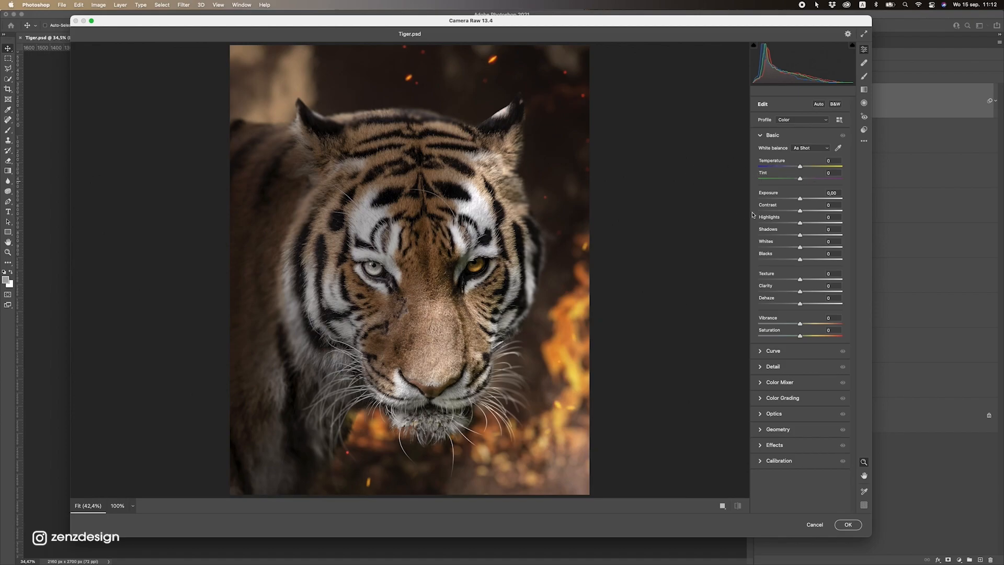
mouse_move(800, 199)
mouse_down()
mouse_move(816, 212)
mouse_move(807, 212)
mouse_up()
double_click(807, 200)
double_click(815, 212)
mouse_move(805, 226)
mouse_down()
mouse_move(815, 224)
mouse_move(801, 226)
mouse_up()
mouse_move(502, 292)
mouse_down()
mouse_move(448, 292)
mouse_move(494, 294)
mouse_up()
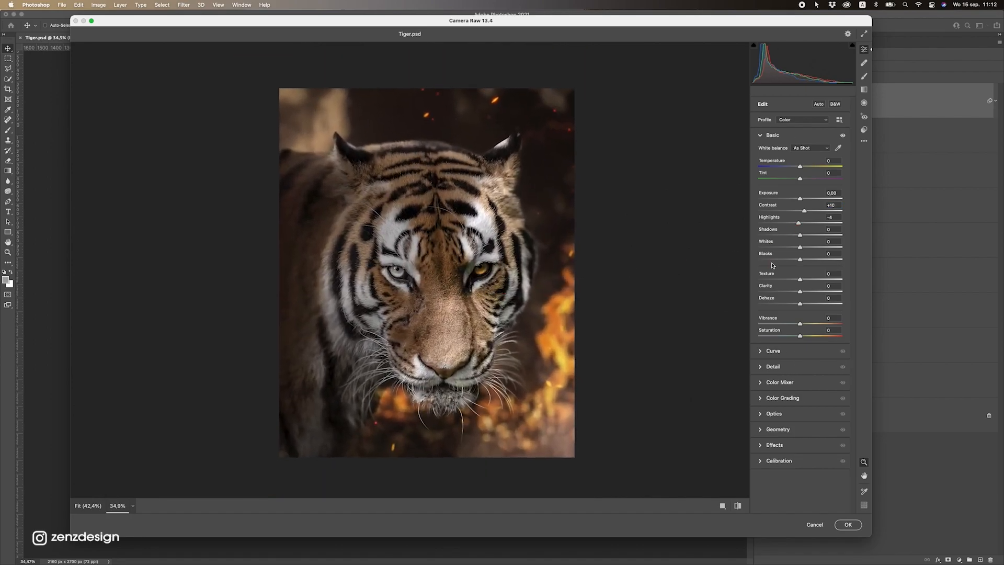
Set Shadows to +6, Whites to +4, Blacks to -5 and Texture to -8.
mouse_move(800, 235)
mouse_down()
mouse_move(791, 241)
mouse_move(809, 242)
mouse_up()
drag(492, 294, 515, 294)
drag(804, 248, 804, 248)
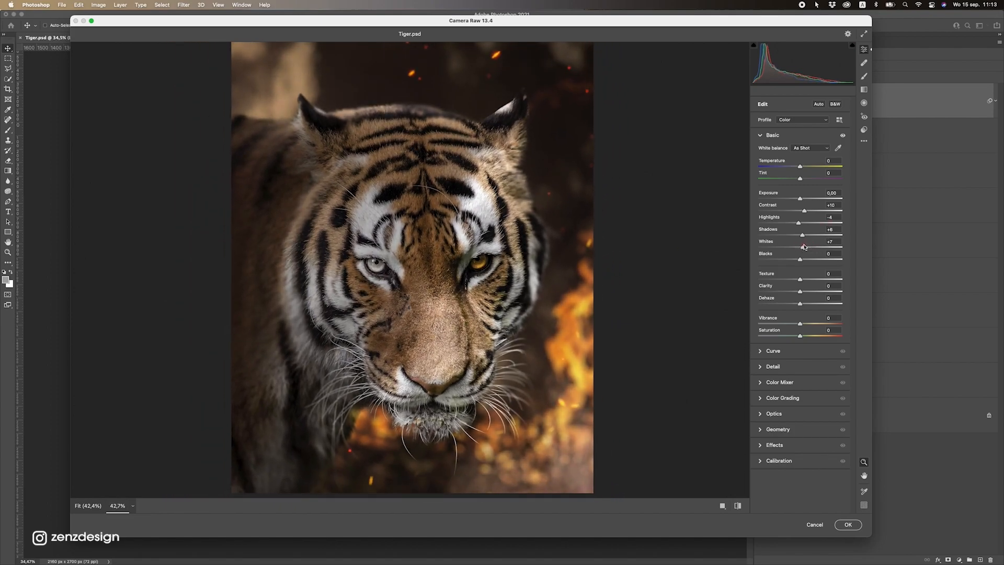
mouse_move(500, 277)
mouse_down()
mouse_move(442, 277)
mouse_move(491, 277)
mouse_up()
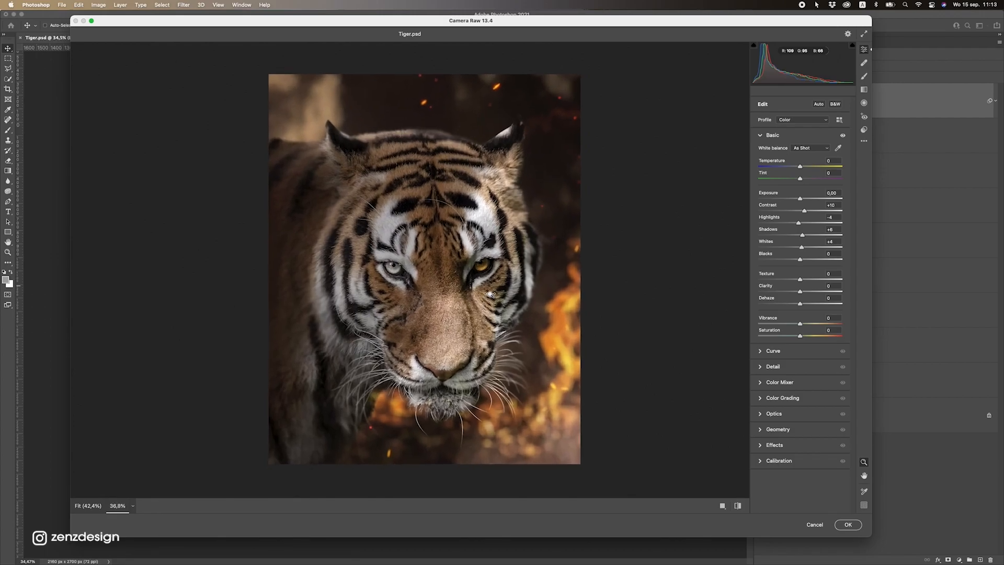
mouse_move(808, 261)
mouse_down()
mouse_move(790, 262)
mouse_move(798, 261)
mouse_up()
mouse_move(558, 273)
mouse_down()
mouse_move(502, 274)
mouse_move(554, 274)
mouse_up()
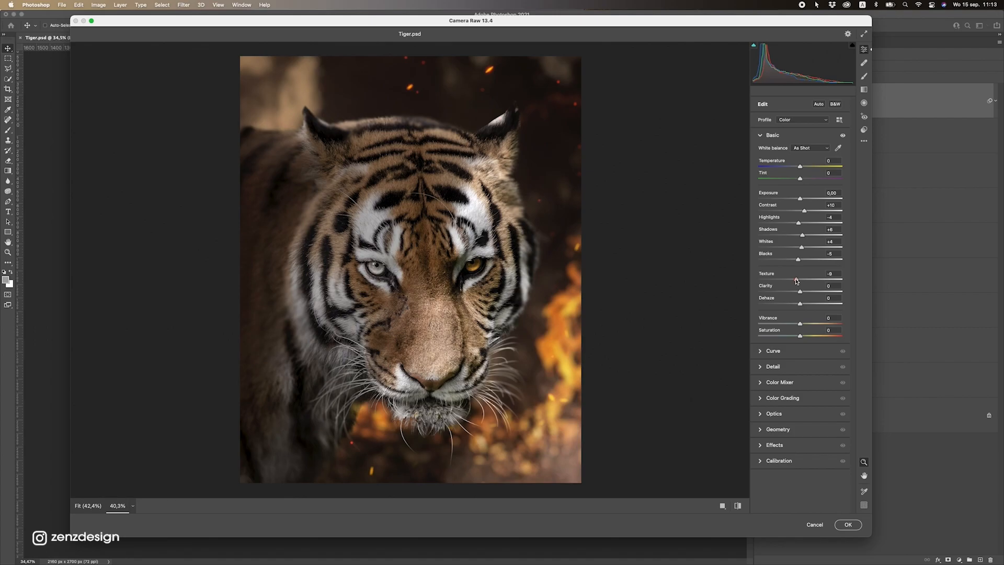
Set Clarity to +5 and Dehaze to +6.
drag(803, 294, 808, 294)
mouse_move(533, 301)
mouse_down()
mouse_move(479, 300)
mouse_move(536, 301)
mouse_up()
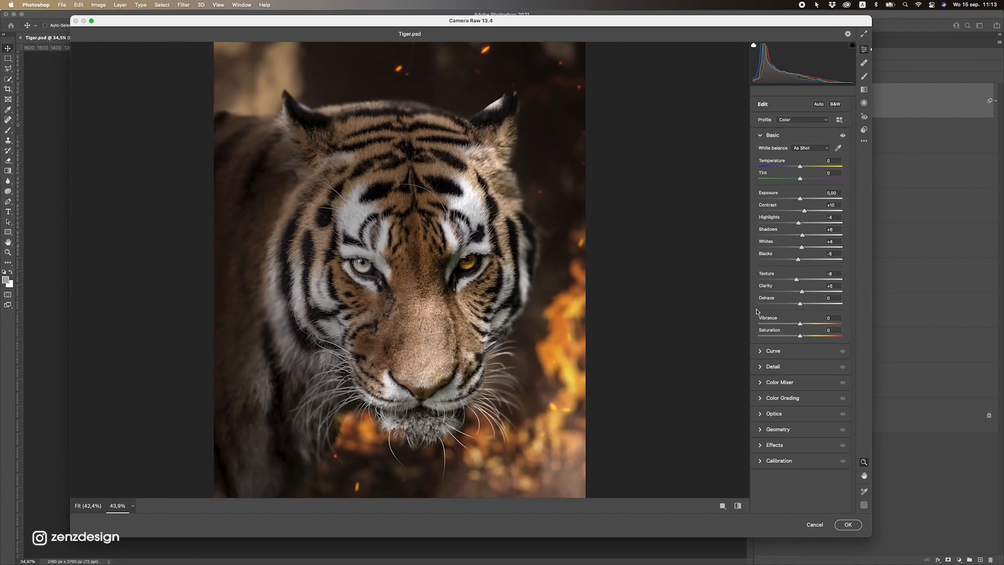
drag(799, 304, 805, 304)
mouse_move(445, 288)
mouse_down()
mouse_move(410, 288)
mouse_move(441, 288)
mouse_up()
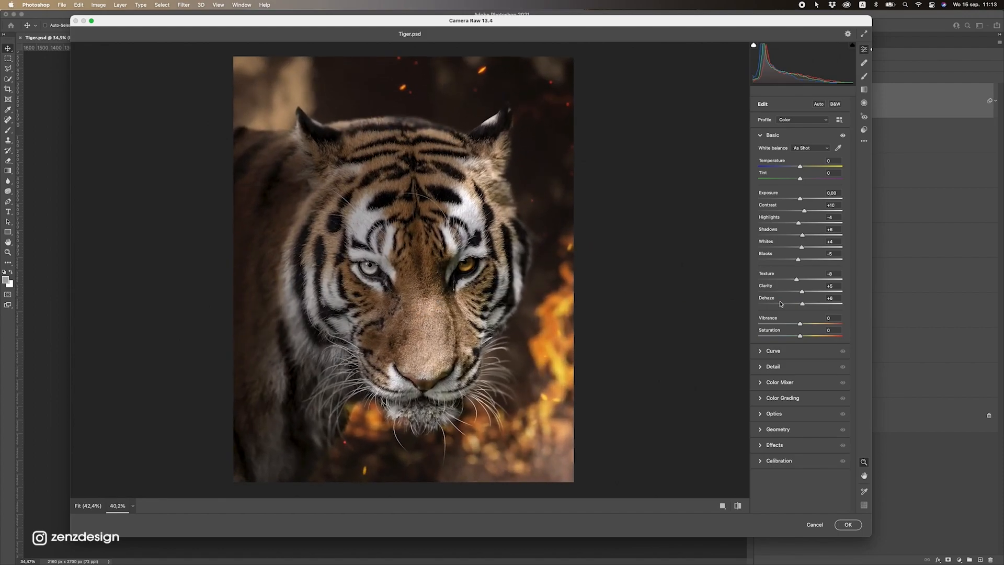
Reduce the overall Saturation to -3.
mouse_move(804, 336)
mouse_down()
mouse_move(813, 336)
mouse_move(793, 336)
mouse_up()
double_click(794, 337)
drag(798, 336, 796, 337)
mouse_move(536, 307)
mouse_down()
mouse_move(486, 309)
mouse_move(524, 311)
mouse_up()
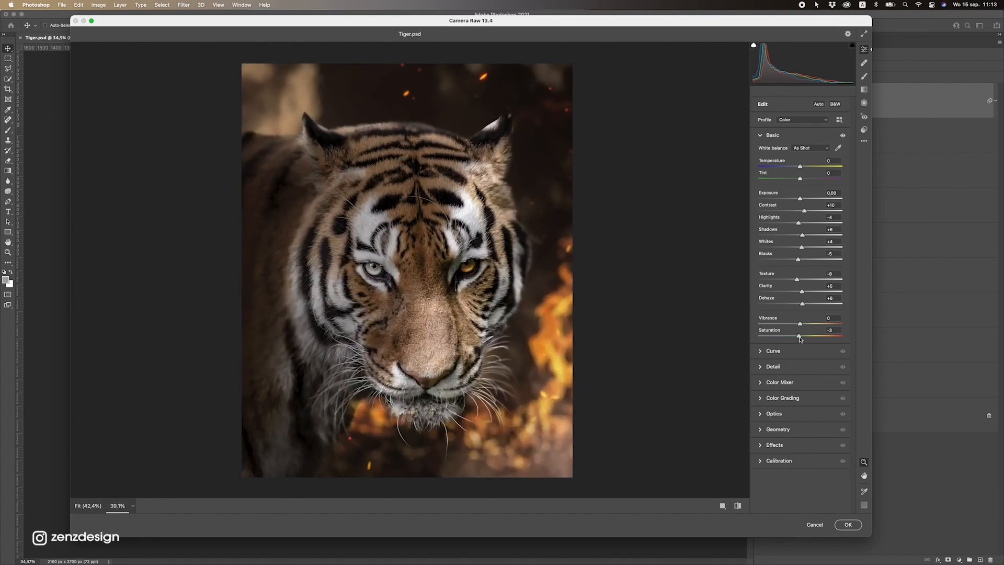
Set the parametric curve's Highlights to +37.
click(769, 352)
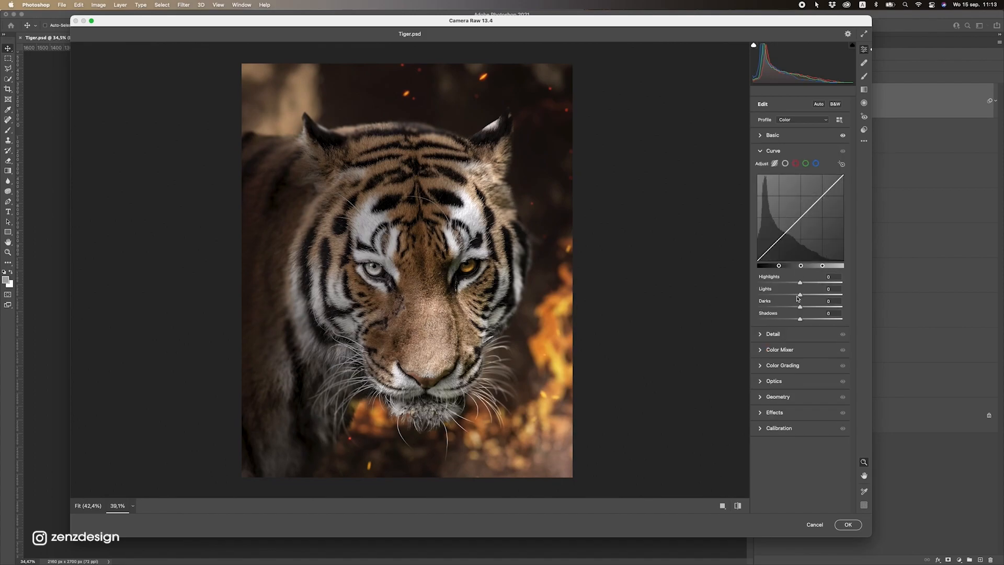
mouse_move(802, 283)
mouse_down()
mouse_move(843, 283)
mouse_move(815, 283)
mouse_up()
mouse_move(461, 301)
mouse_down()
mouse_move(377, 322)
mouse_move(463, 290)
mouse_up()
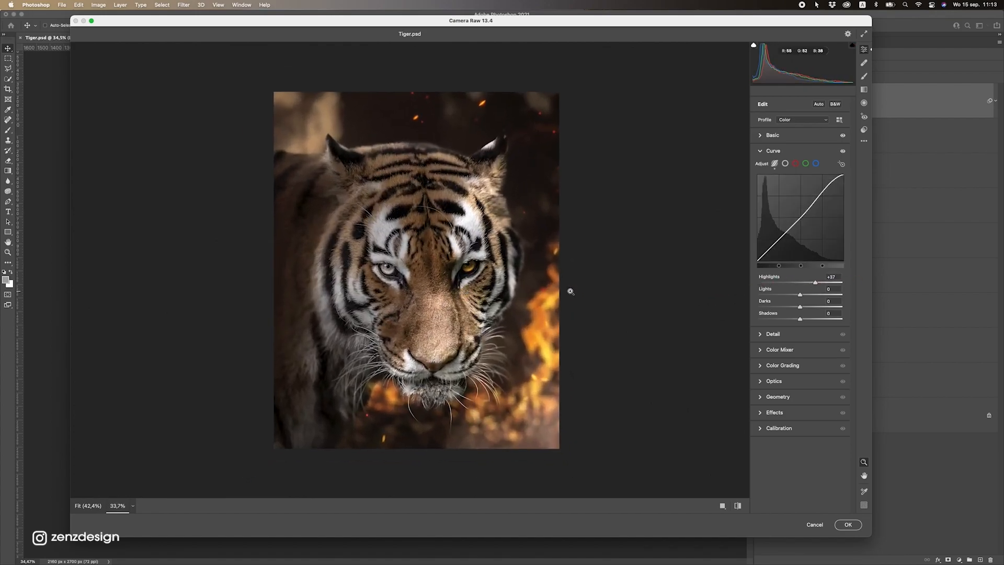
Set the parametric curve's Highlights to +23 and Lights to +13.
click(808, 283)
drag(808, 283, 805, 294)
mouse_move(524, 284)
mouse_down()
mouse_move(449, 317)
mouse_move(522, 298)
mouse_up()
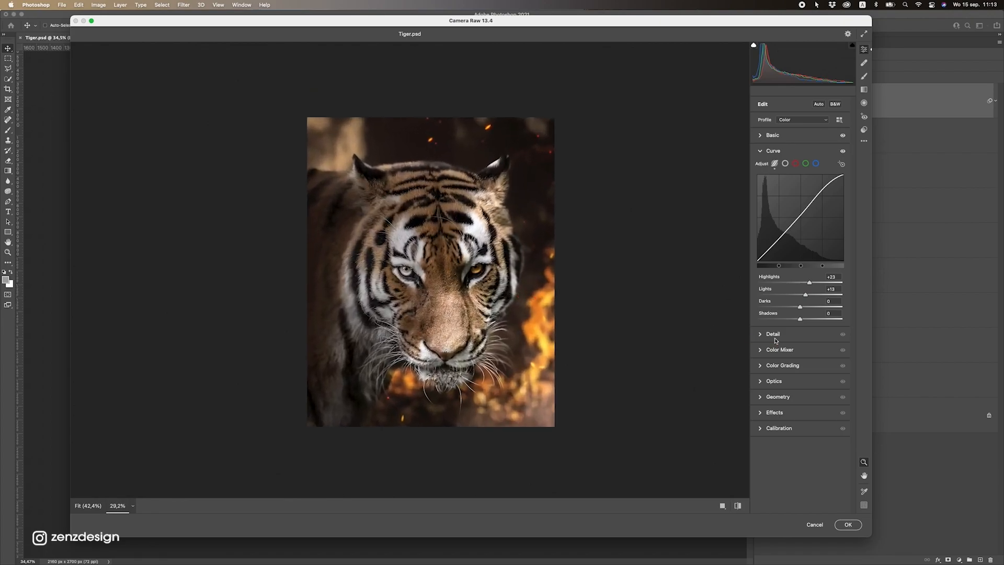
Set the parametric curve's Darks to -4 and Shadows to +8.
drag(800, 307, 799, 311)
drag(462, 306, 410, 298)
drag(506, 217, 510, 313)
drag(800, 319, 804, 321)
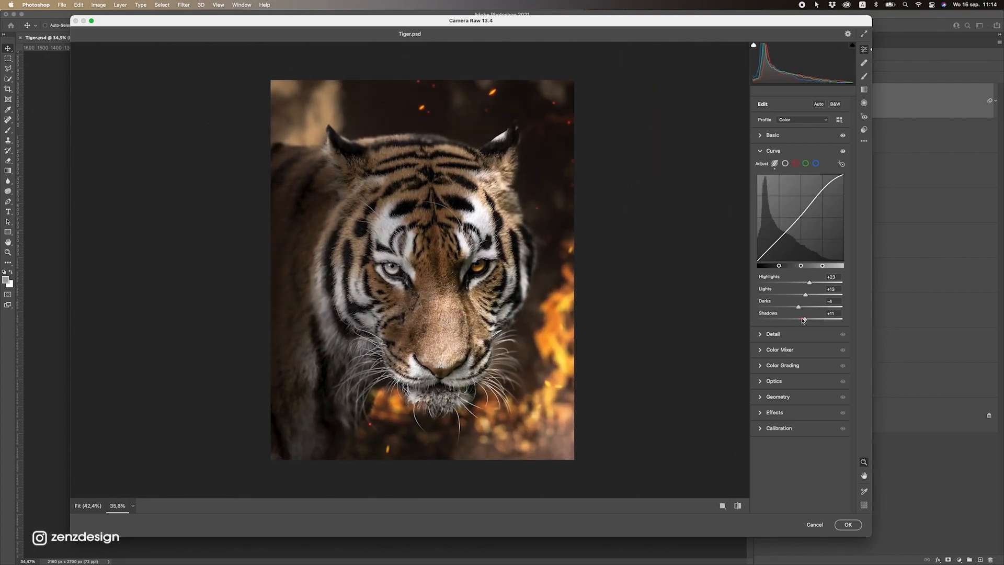
mouse_move(508, 320)
mouse_down()
mouse_move(454, 327)
mouse_move(495, 330)
mouse_up()
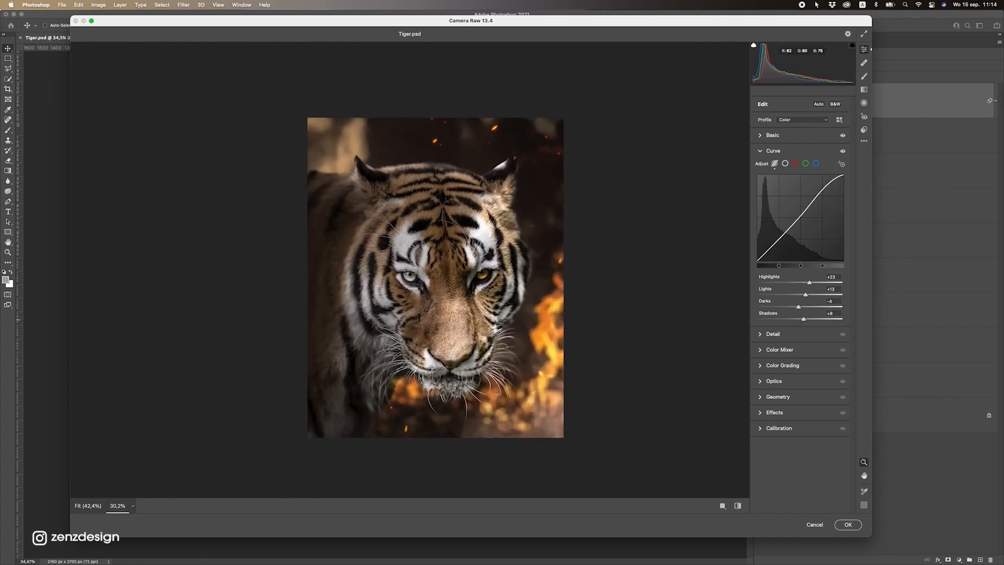
click(775, 337)
mouse_move(759, 185)
mouse_down()
mouse_move(788, 186)
mouse_move(757, 186)
mouse_up()
mouse_move(545, 250)
mouse_down()
mouse_move(590, 231)
mouse_move(538, 233)
mouse_up()
Shift the Oranges hue to -18 in the HSL Color Mixer.
click(778, 253)
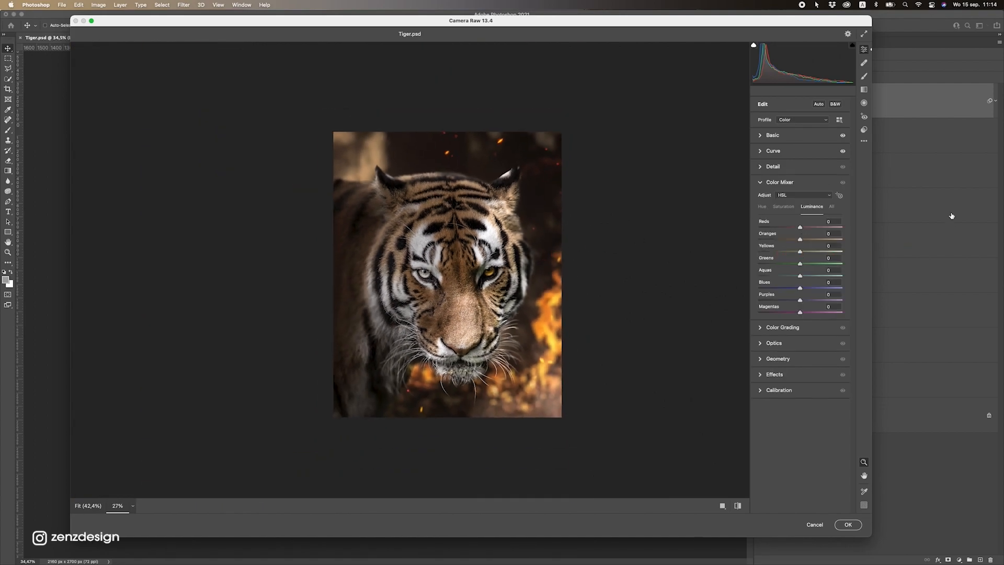
mouse_move(799, 227)
mouse_down()
mouse_move(762, 230)
mouse_move(809, 236)
mouse_move(789, 240)
mouse_up()
key(super+z)
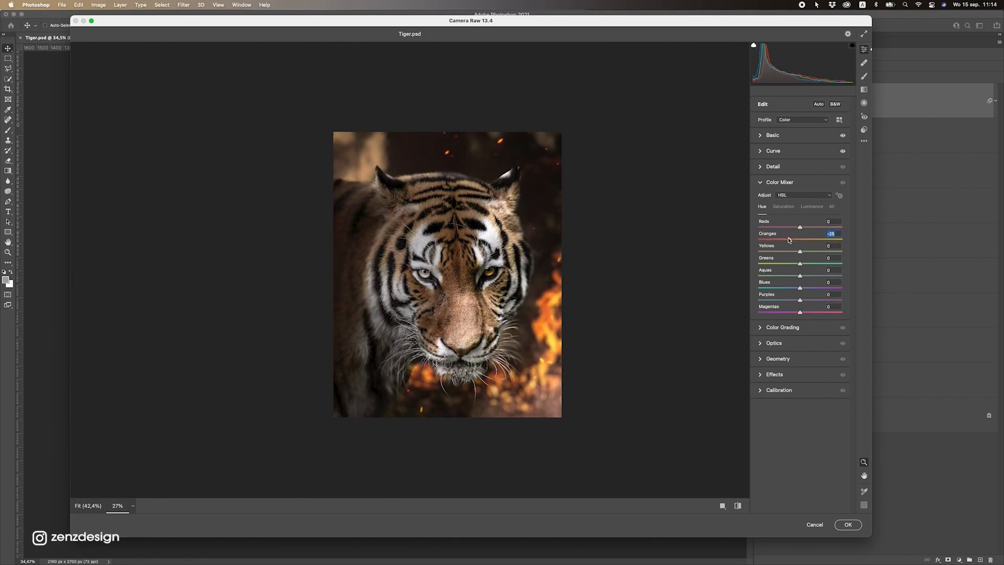
scroll(787, 239, down, 5)
scroll(787, 239, up, 6)
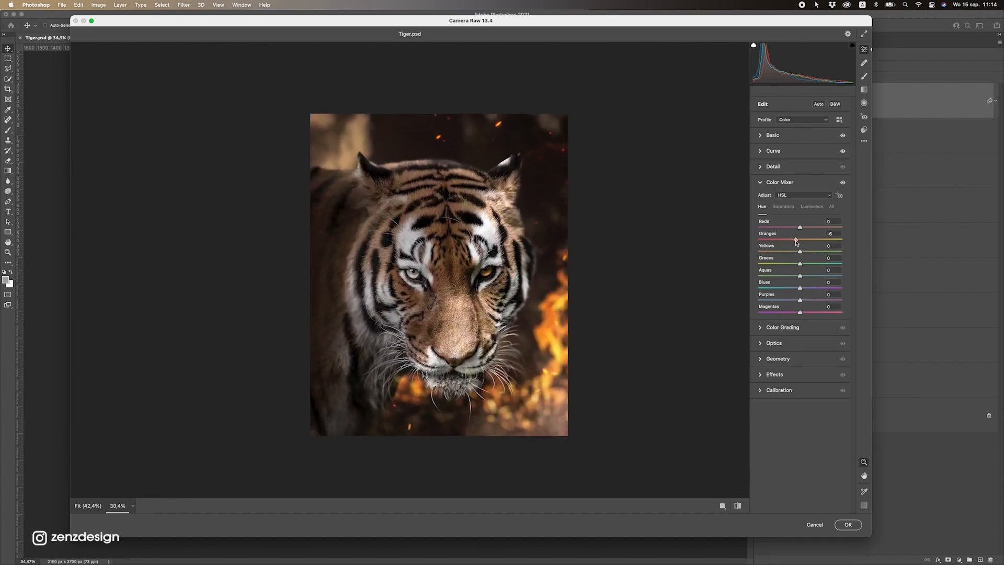
mouse_move(469, 295)
mouse_down()
mouse_move(381, 323)
mouse_move(475, 295)
mouse_up()
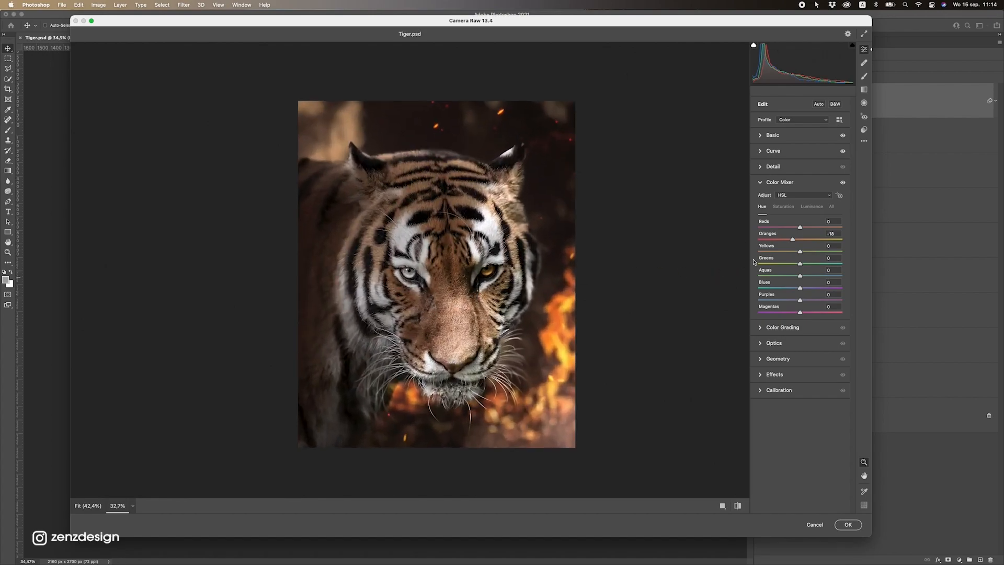
Shift the Yellows hue to -8 in the Color Mixer.
mouse_move(800, 251)
mouse_down()
mouse_move(784, 252)
mouse_move(797, 252)
mouse_up()
drag(470, 313, 518, 278)
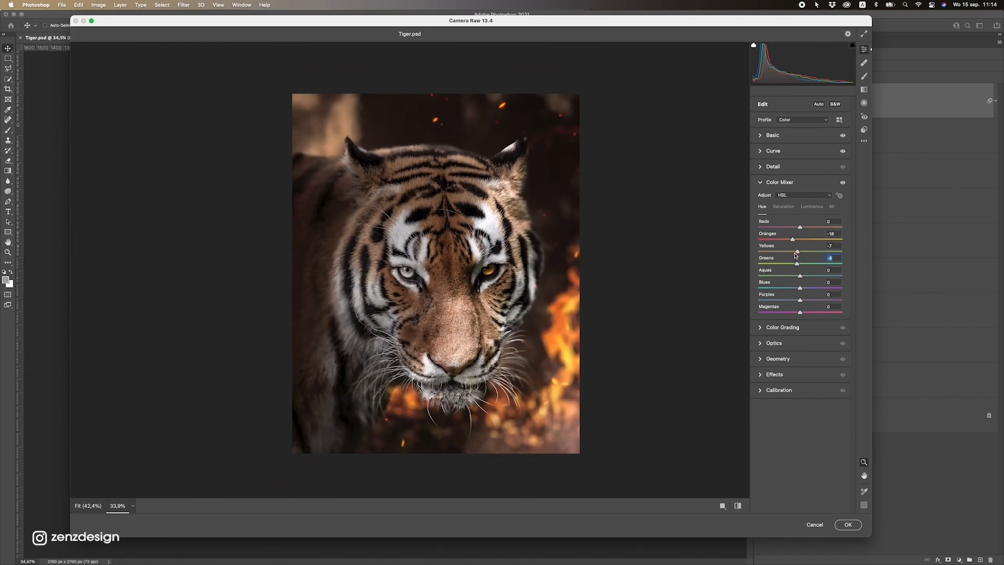
drag(798, 252, 797, 252)
drag(603, 273, 704, 281)
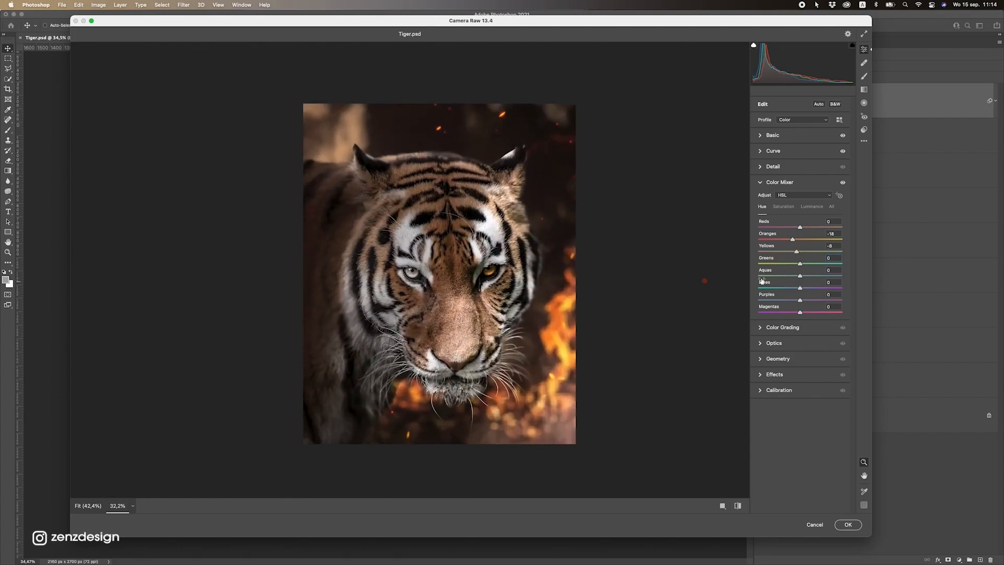
Set the Color Mixer saturation of Oranges to +15 and of Yellows to -39.
click(784, 208)
mouse_move(798, 238)
mouse_down()
mouse_move(778, 240)
mouse_move(804, 240)
mouse_up()
drag(545, 265, 513, 270)
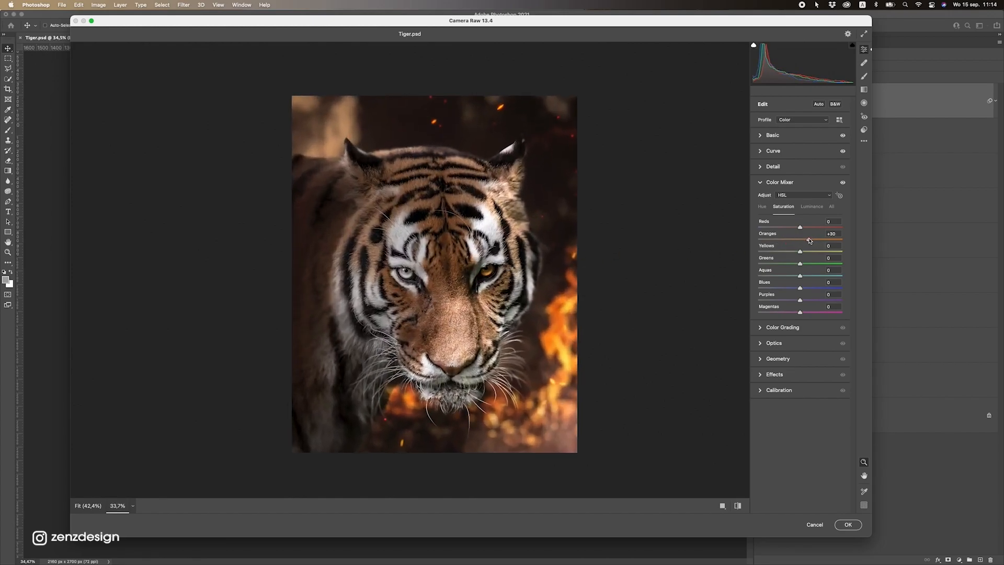
drag(806, 240, 806, 239)
mouse_move(488, 283)
mouse_down()
mouse_move(412, 305)
mouse_move(494, 286)
mouse_up()
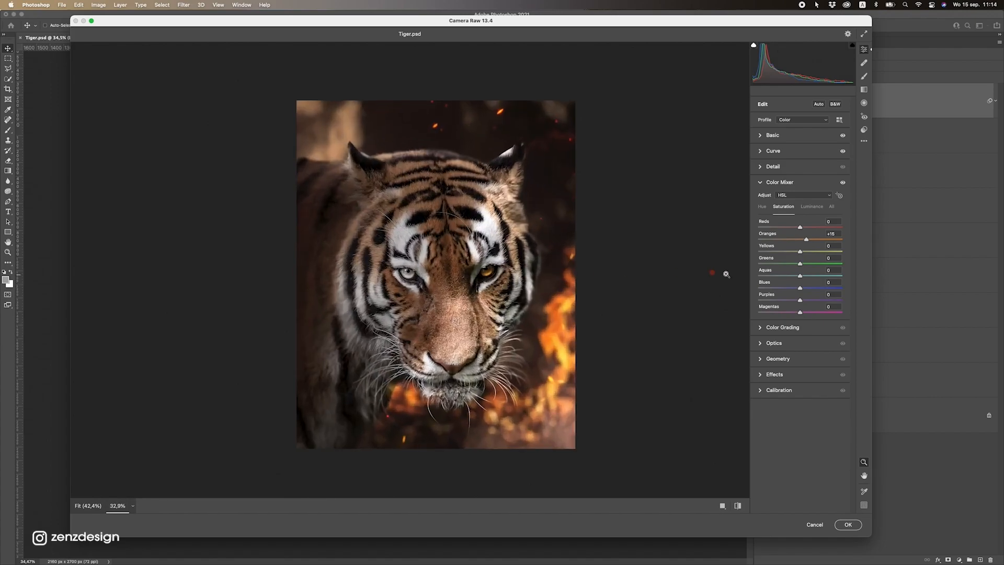
mouse_move(800, 251)
mouse_down()
mouse_move(814, 253)
mouse_move(784, 252)
mouse_up()
drag(723, 276, 534, 300)
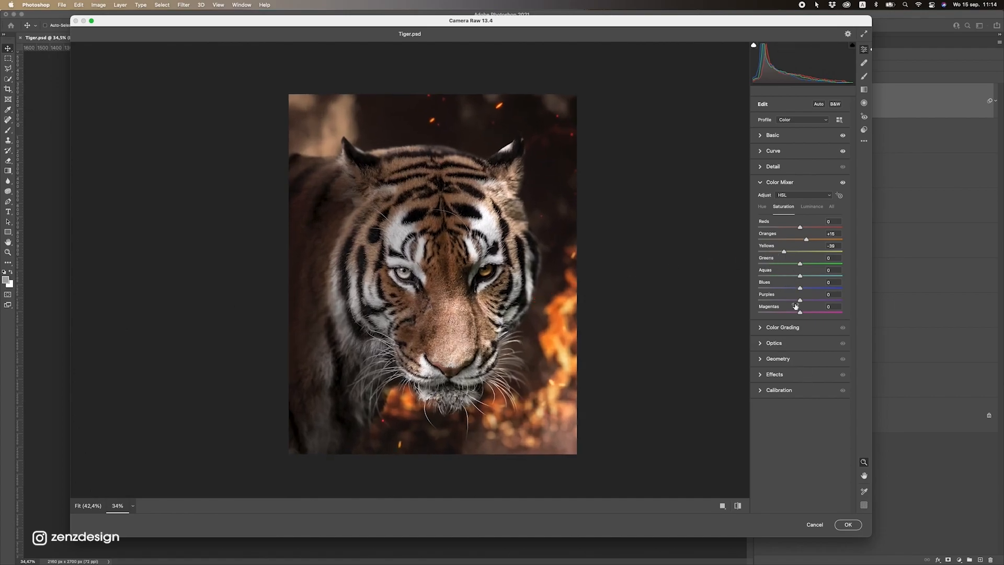
Lower the luminance of the Oranges slightly in the Color Mixer.
click(812, 207)
drag(800, 239, 784, 243)
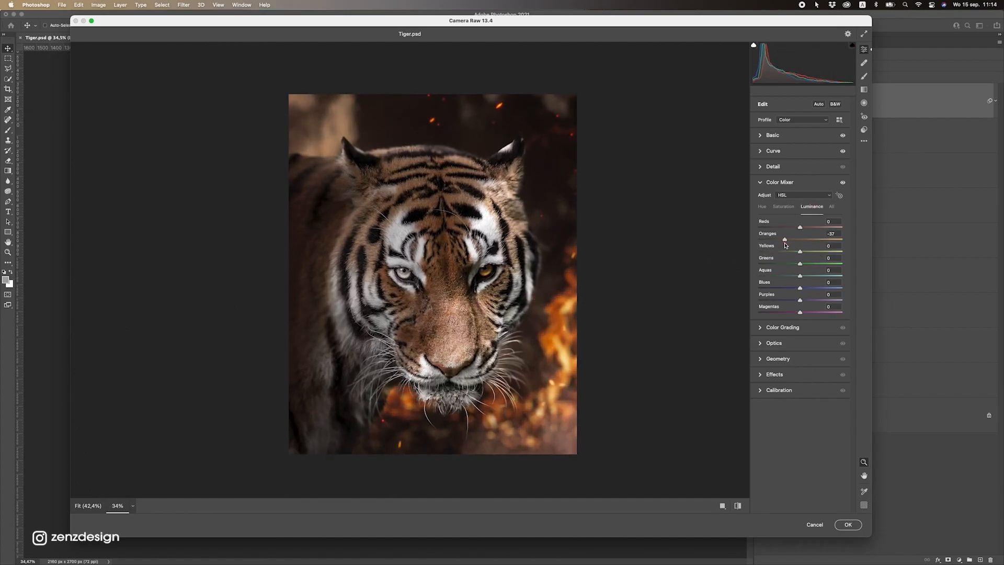
double_click(784, 240)
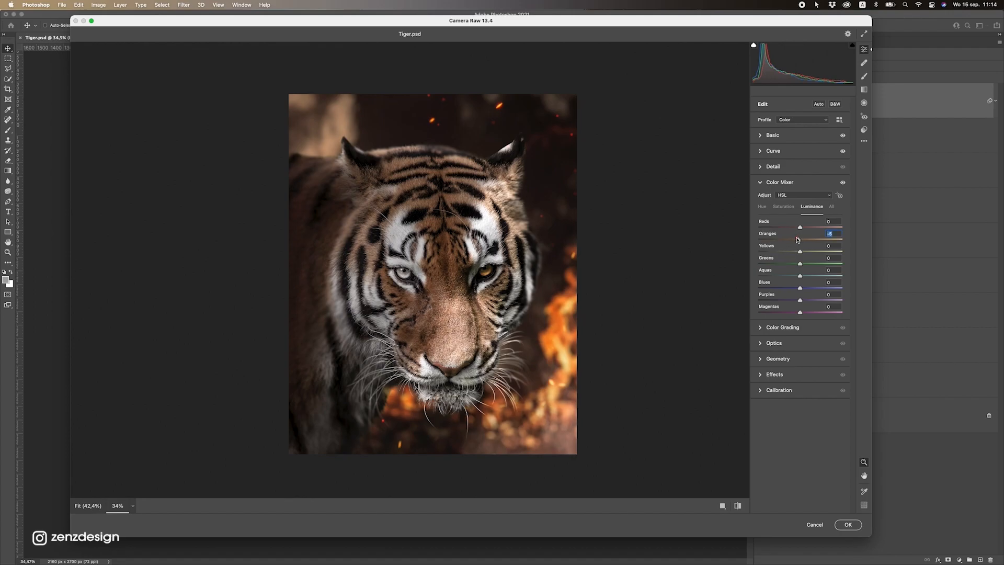
Darken the corners with an Optics Vignette of -27 and an Effects Vignetting of -2.
click(793, 328)
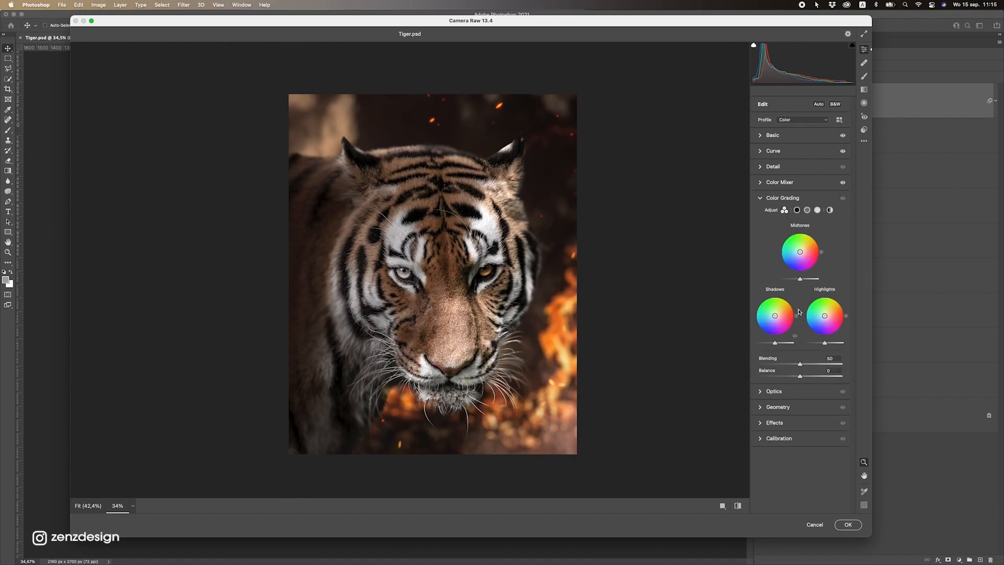
click(780, 396)
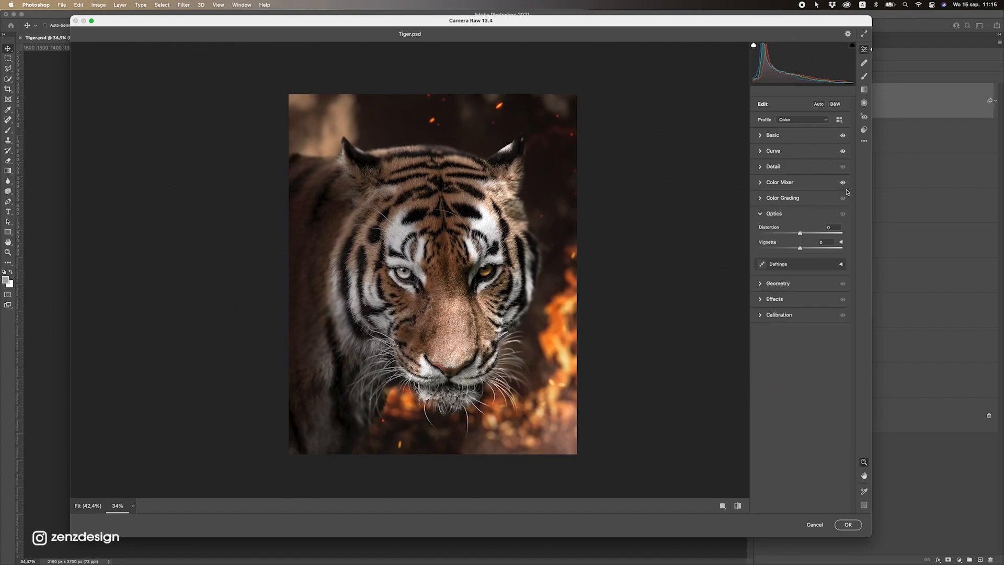
mouse_move(800, 248)
mouse_down()
mouse_move(764, 256)
mouse_move(790, 251)
mouse_up()
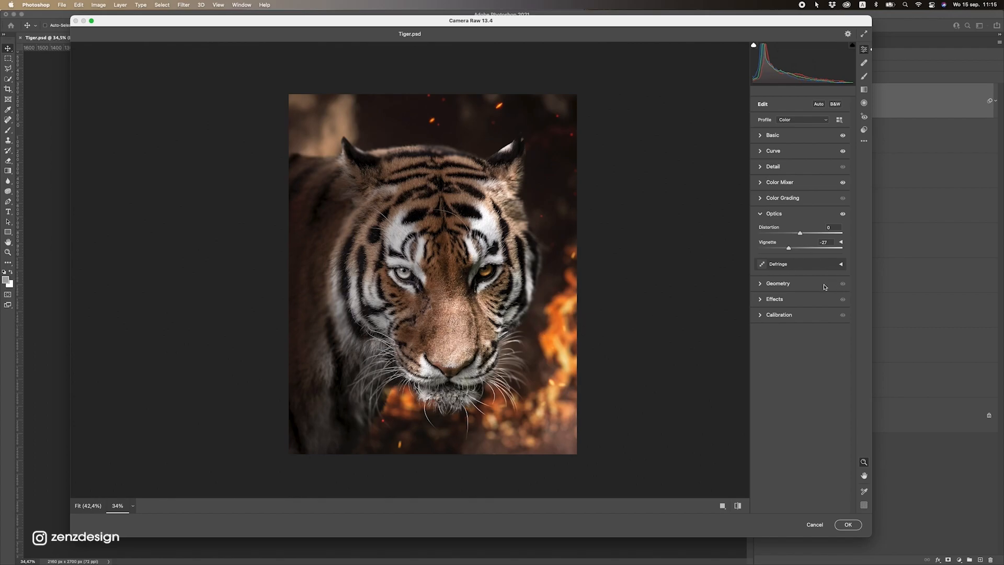
click(773, 284)
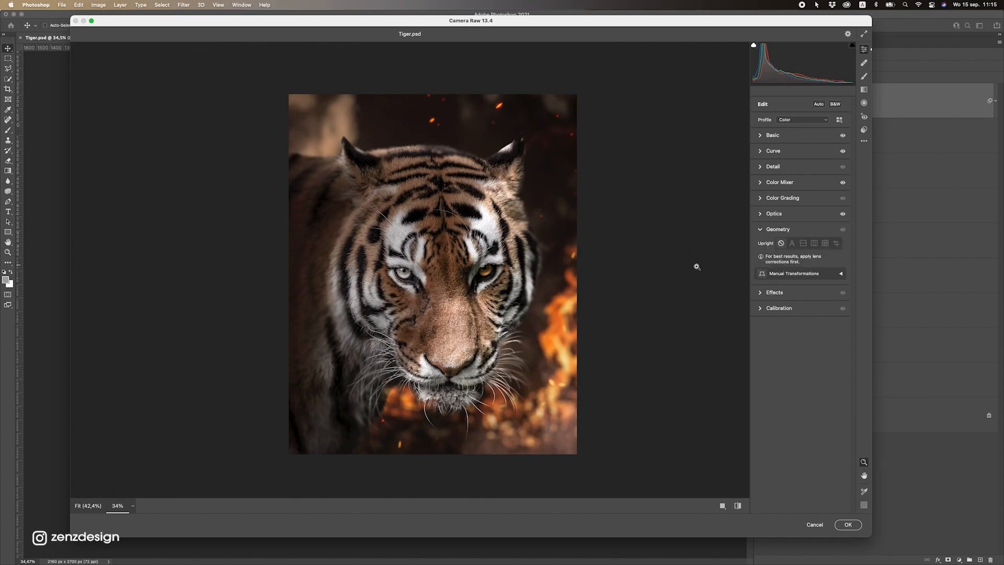
click(766, 291)
drag(785, 282, 799, 282)
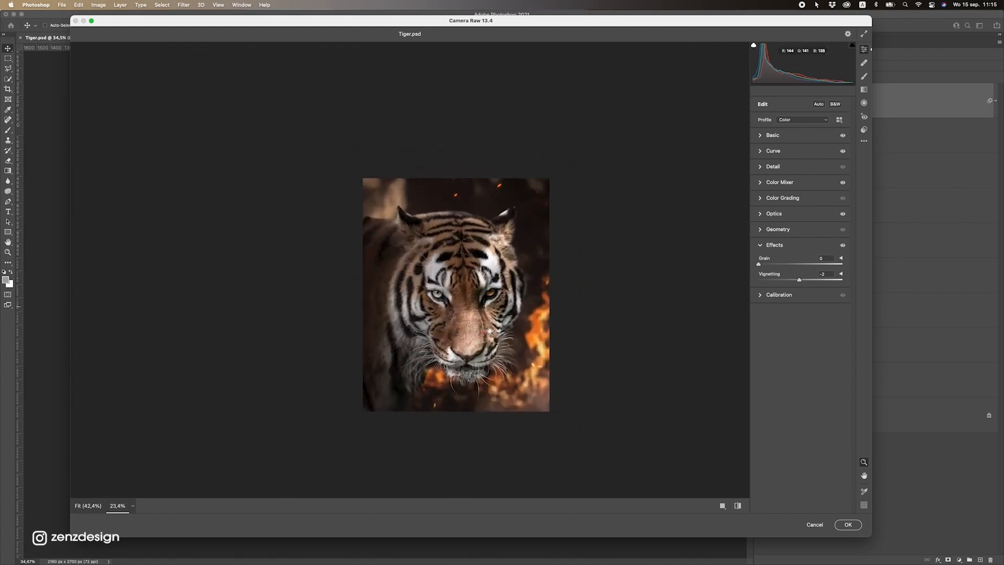
Calibrate the Red Primary to Hue +19 and Saturation -6, and the Green Primary to Hue +31 and Saturation +13.
click(782, 295)
drag(795, 325, 824, 323)
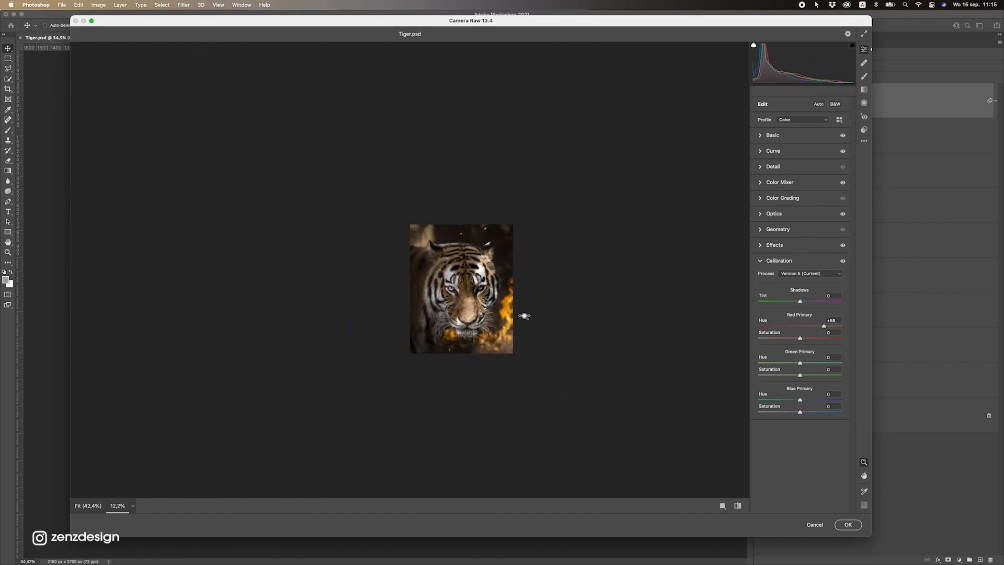
drag(804, 326, 791, 364)
mouse_move(553, 297)
mouse_down()
mouse_move(448, 332)
mouse_move(562, 298)
mouse_up()
mouse_move(813, 372)
mouse_down()
mouse_move(825, 374)
mouse_move(813, 378)
mouse_up()
drag(437, 274, 417, 304)
Calibrate the Blue Primary to Hue +7 and Saturation +42, and apply the Camera Raw filter.
mouse_move(798, 397)
mouse_down()
mouse_move(768, 398)
mouse_move(811, 401)
mouse_up()
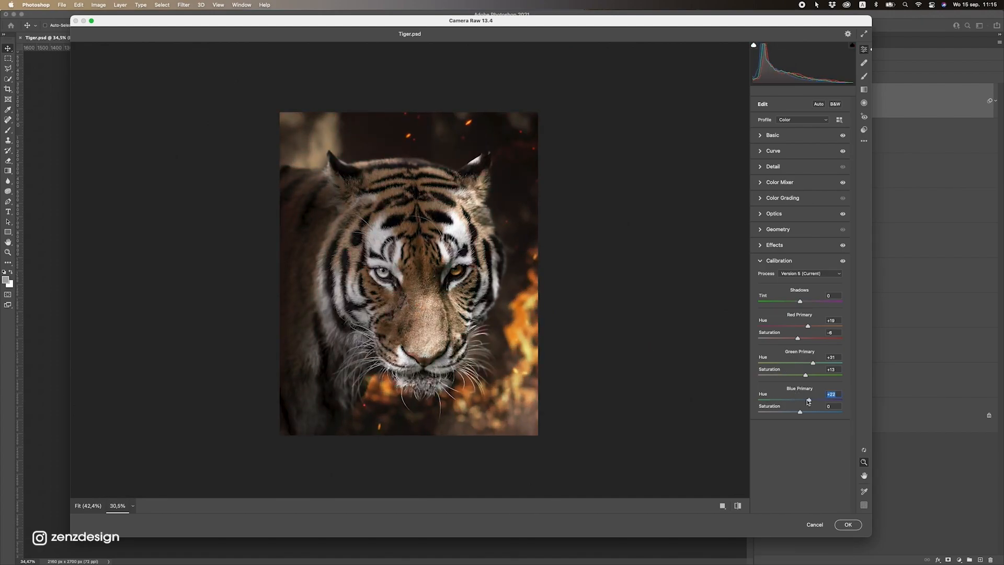
drag(553, 278, 528, 288)
drag(810, 399, 805, 401)
drag(510, 313, 531, 307)
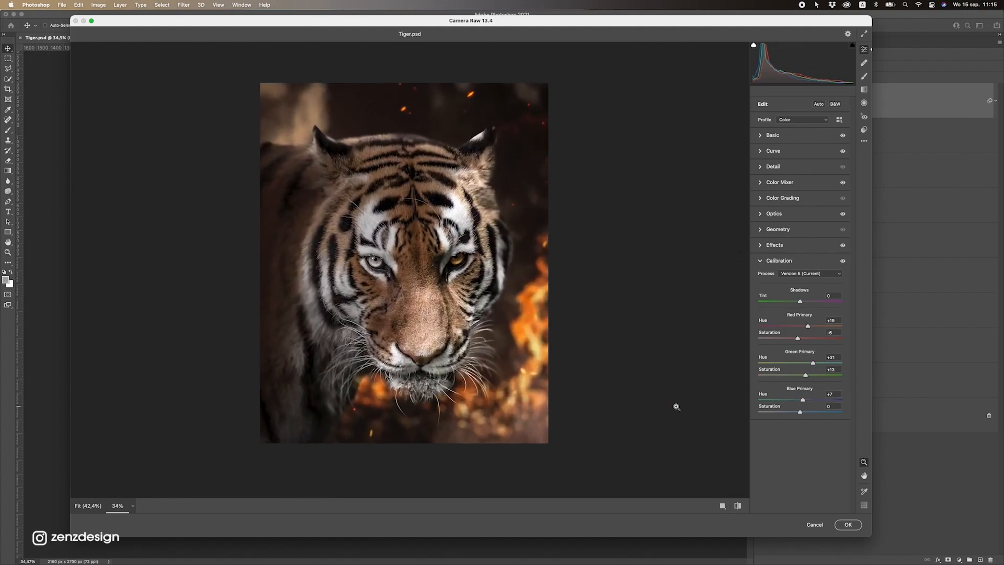
drag(800, 412, 824, 420)
drag(547, 287, 536, 309)
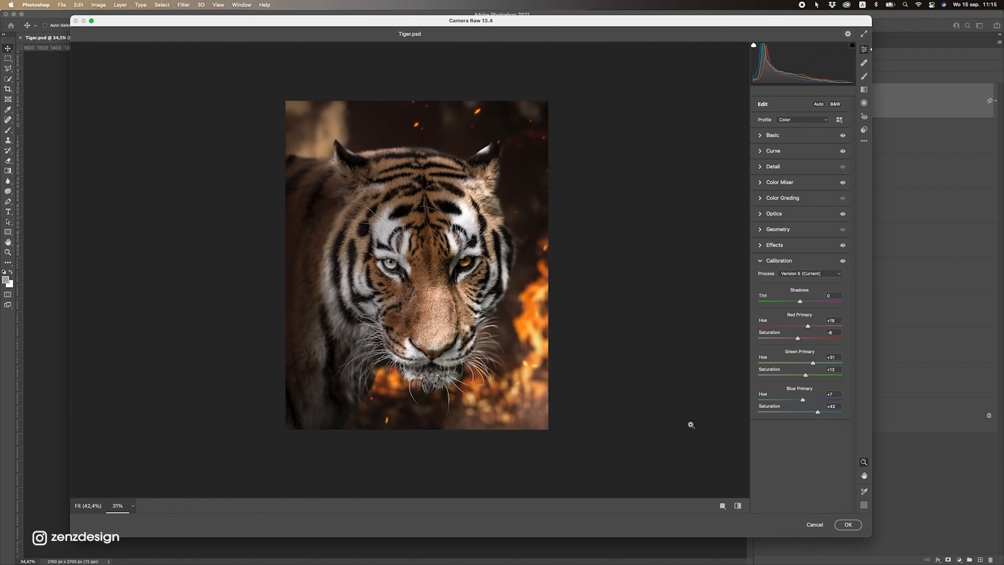
click(848, 524)
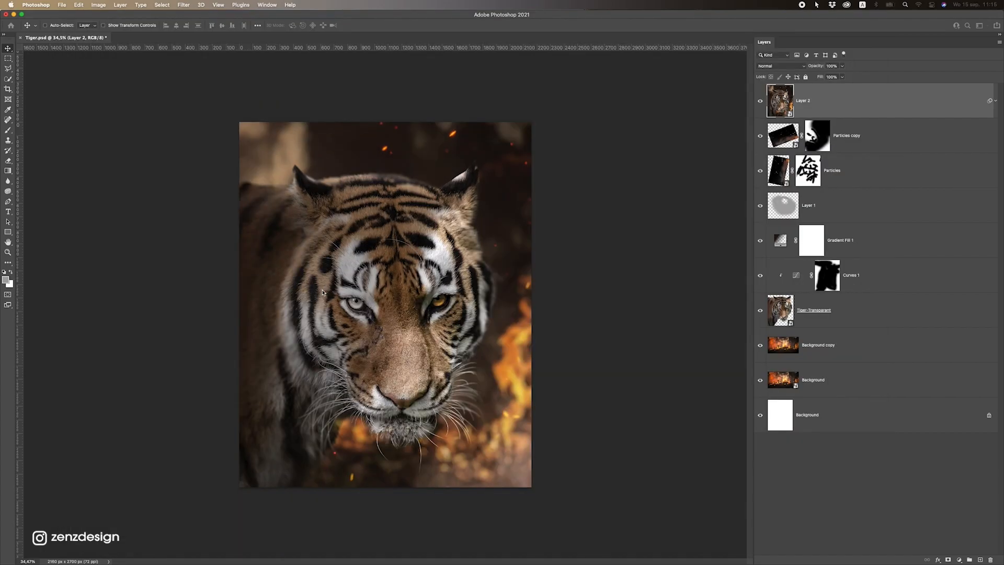
Compare the composite with and without the graded Layer 2, and review its Camera Raw filter settings without changing them.
click(761, 105)
scroll(422, 362, down, 5)
scroll(426, 350, up, 5)
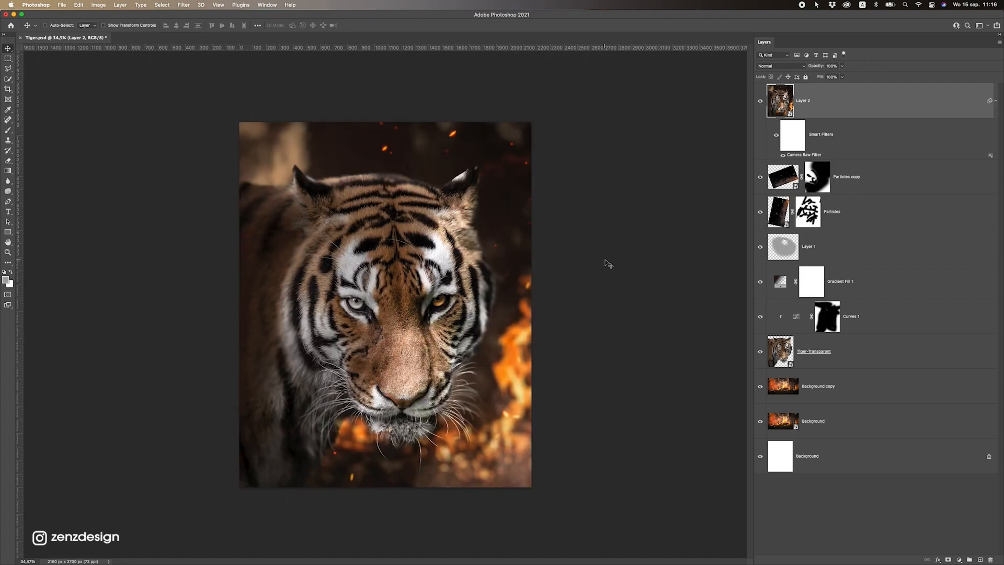
click(759, 102)
click(759, 102)
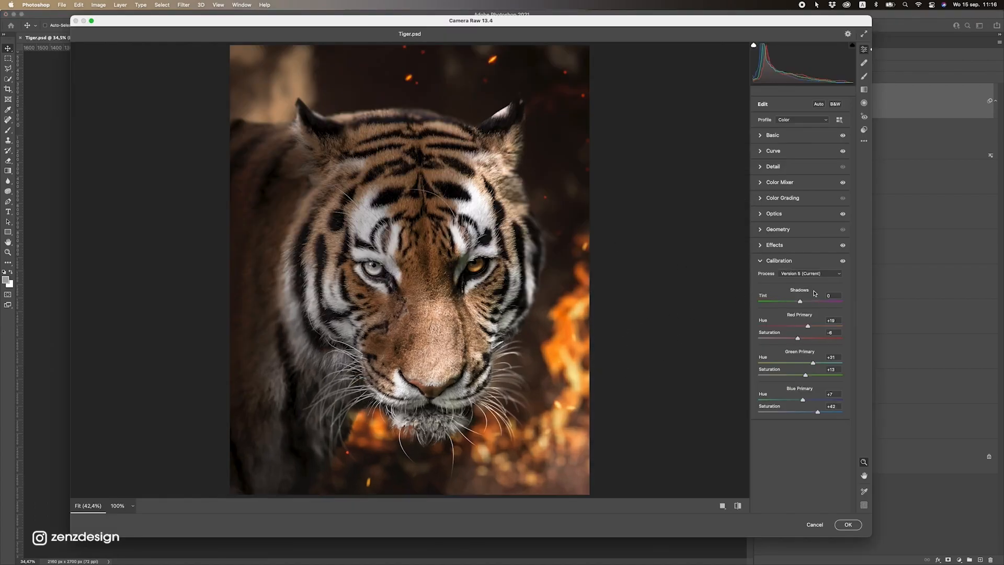
click(813, 525)
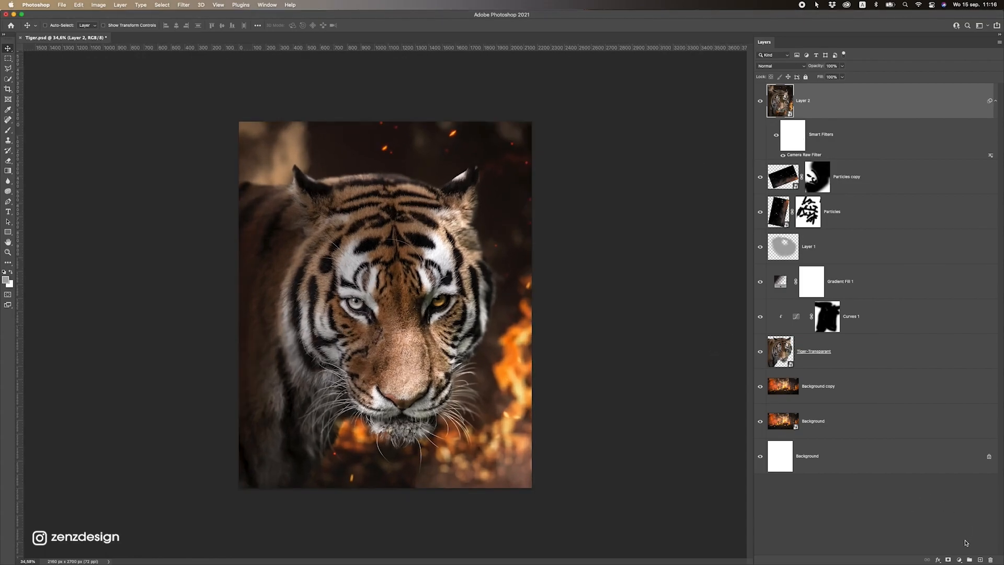
Add a Curves adjustment layer above Layer 2 with the RGB white point at input 248 and black point at input 4.
click(959, 560)
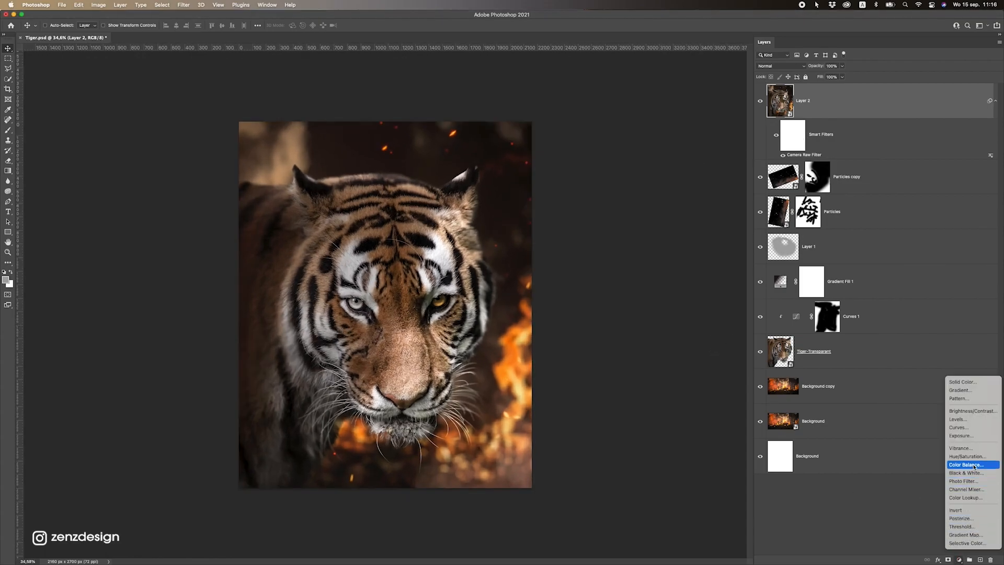
click(961, 427)
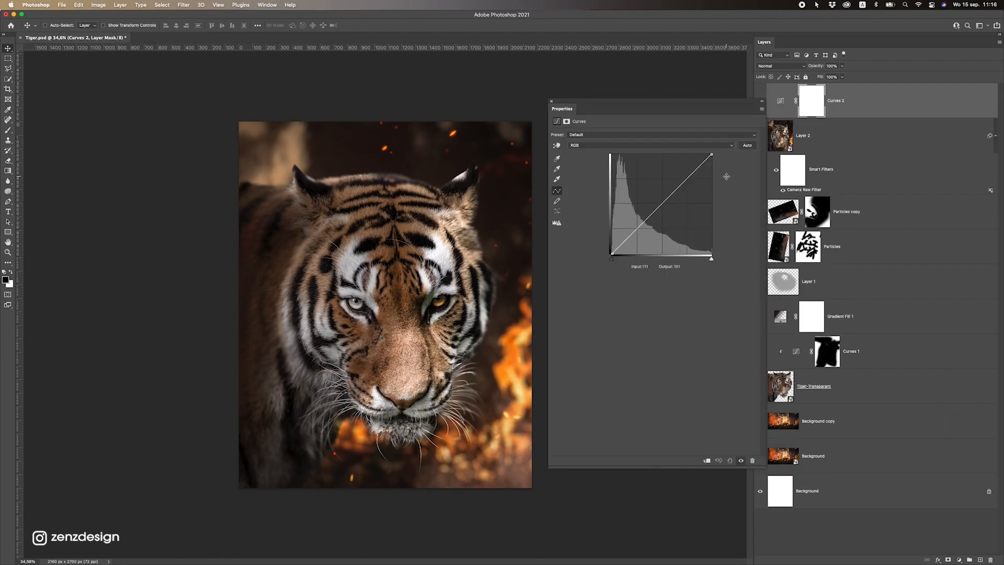
mouse_move(712, 155)
mouse_down()
mouse_move(699, 151)
mouse_move(709, 149)
mouse_up()
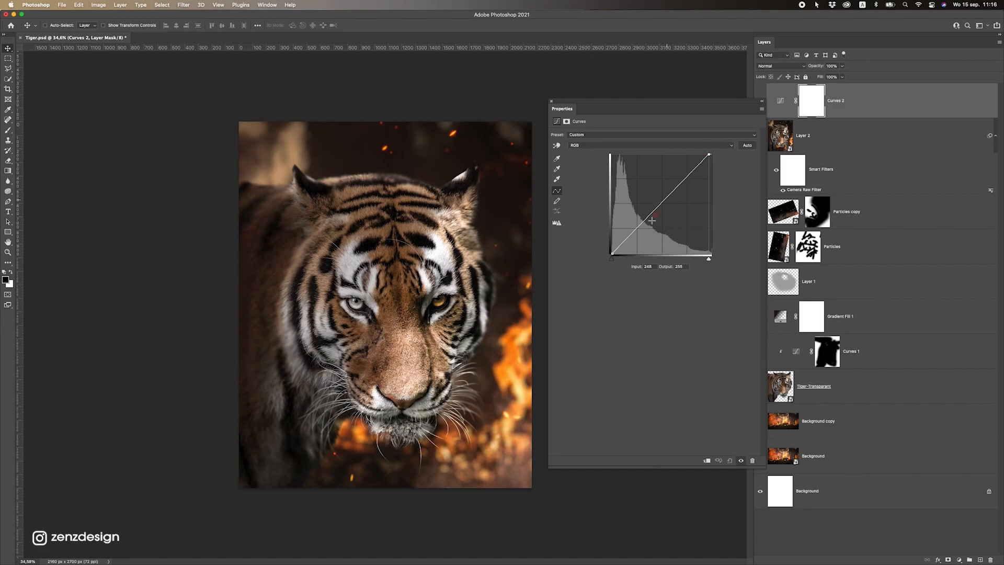
drag(613, 252, 614, 255)
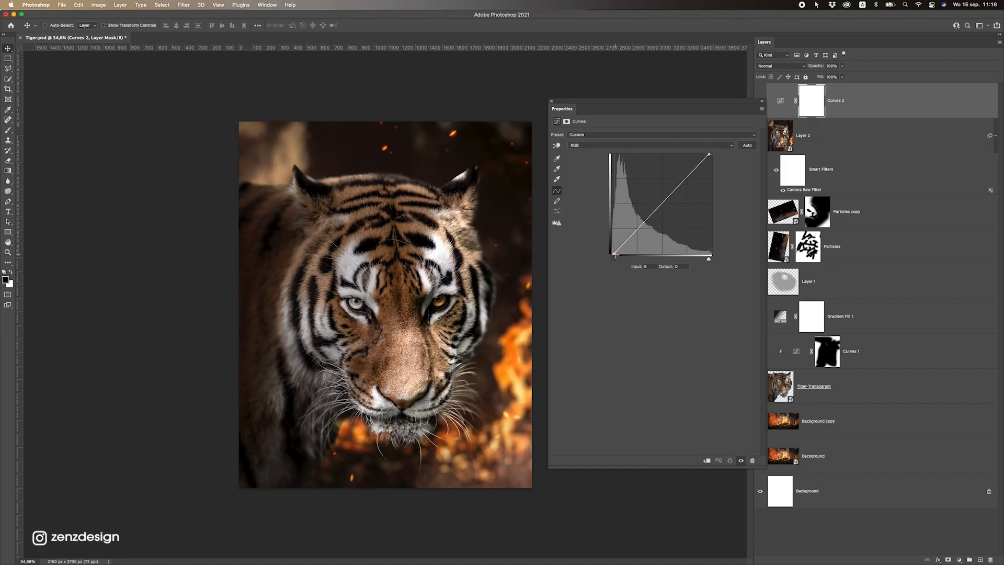
scroll(433, 354, up, 2)
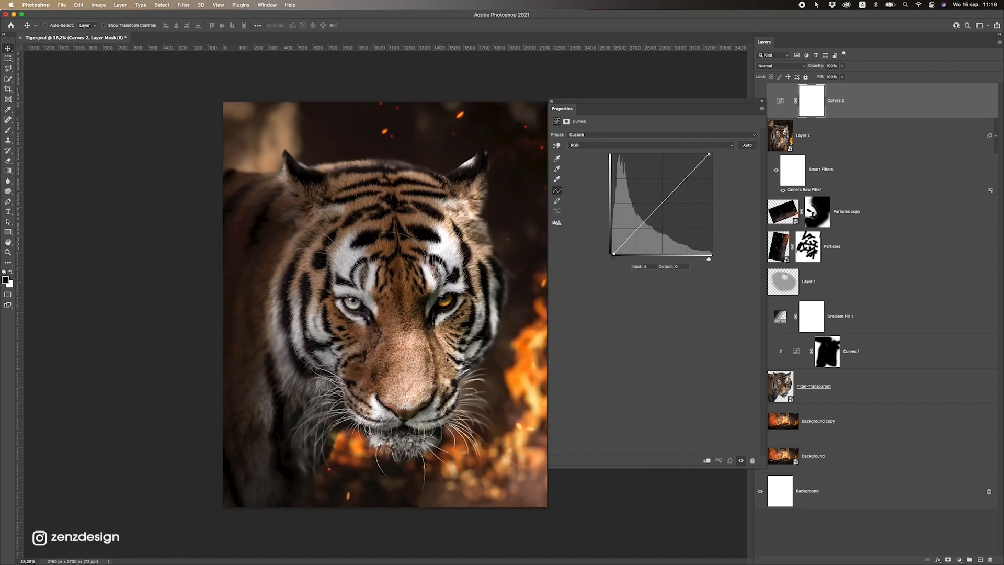
Set the Red channel's black point in Curves 2 to input 1 and output 0.
drag(767, 101, 752, 90)
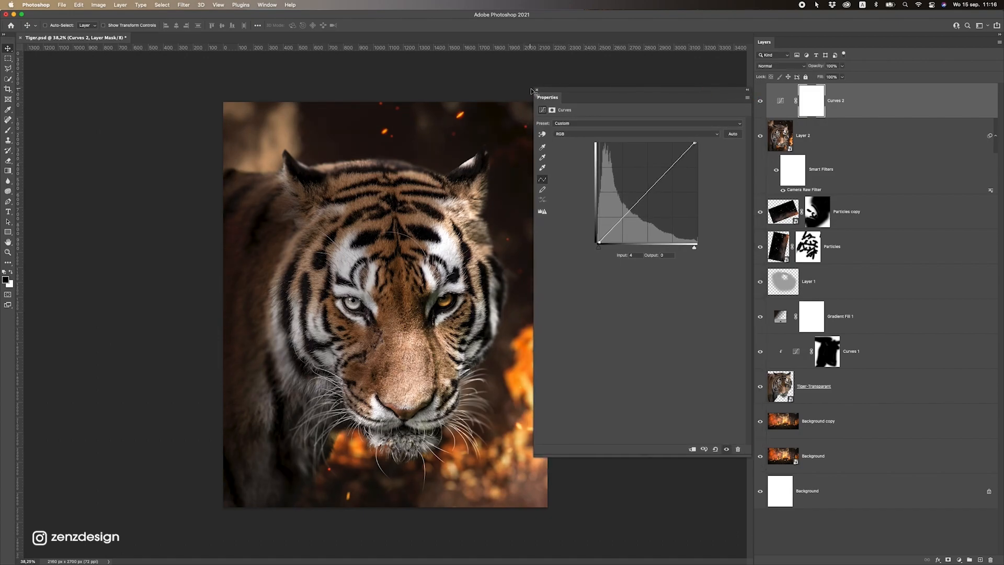
click(562, 135)
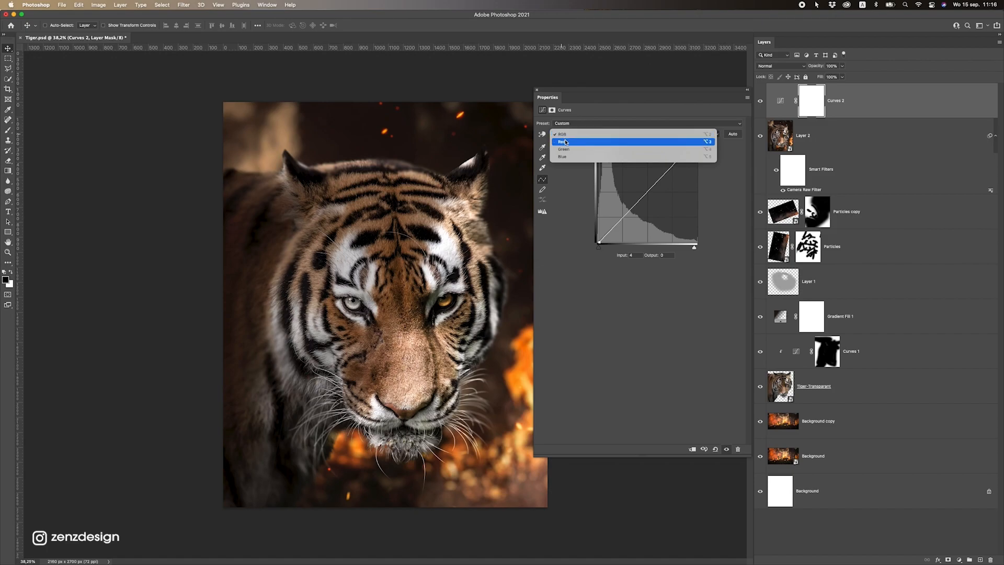
click(564, 141)
drag(596, 248, 601, 247)
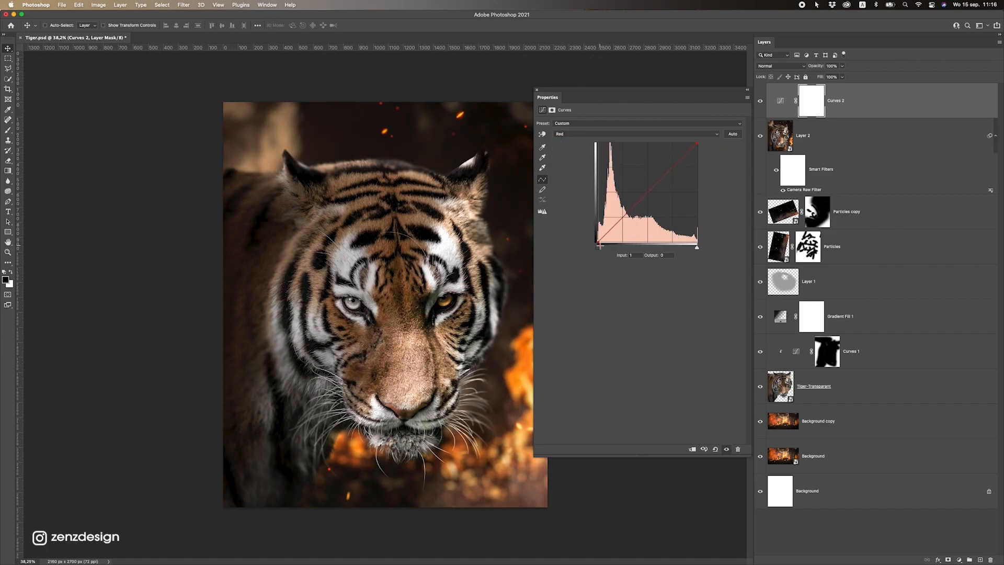
Set the Green channel's black point in Curves 2 to input 1 and output 0.
click(559, 135)
click(562, 142)
drag(597, 247, 599, 246)
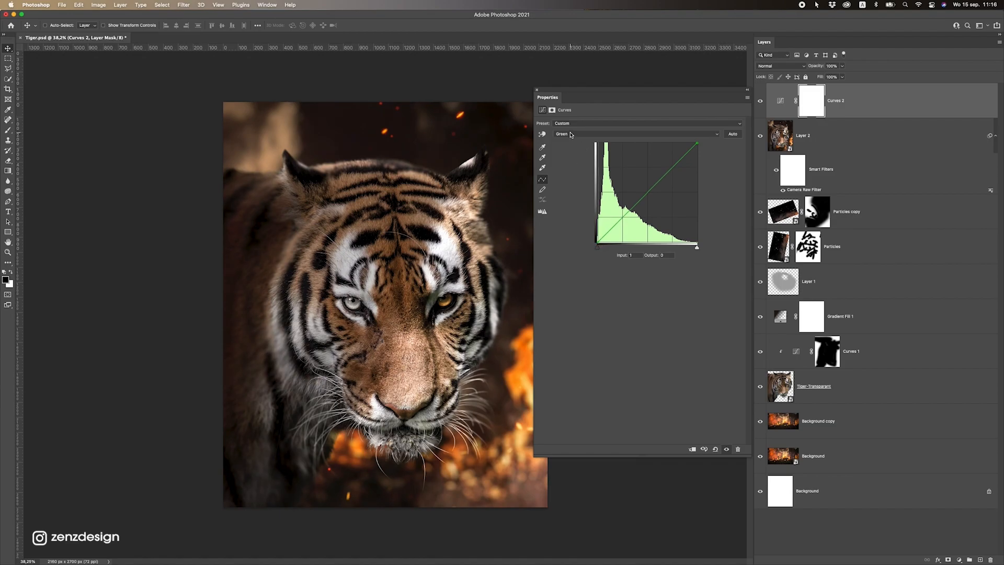
drag(634, 256, 600, 252)
Set the Blue channel's black point in Curves 2 to input 1 and output 0, and close the curve settings.
click(562, 134)
click(580, 142)
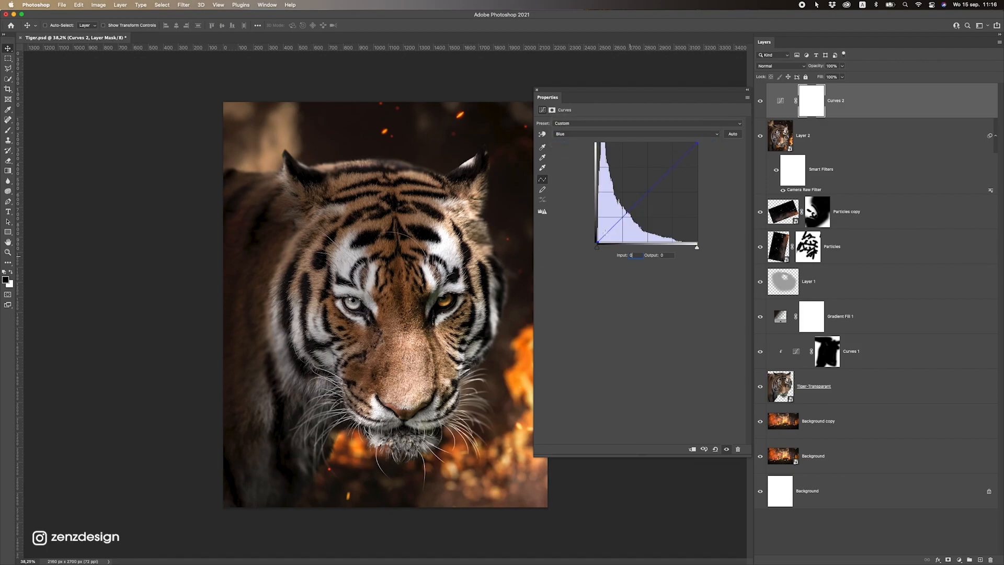
drag(596, 242, 589, 267)
drag(696, 143, 688, 182)
key(super+z)
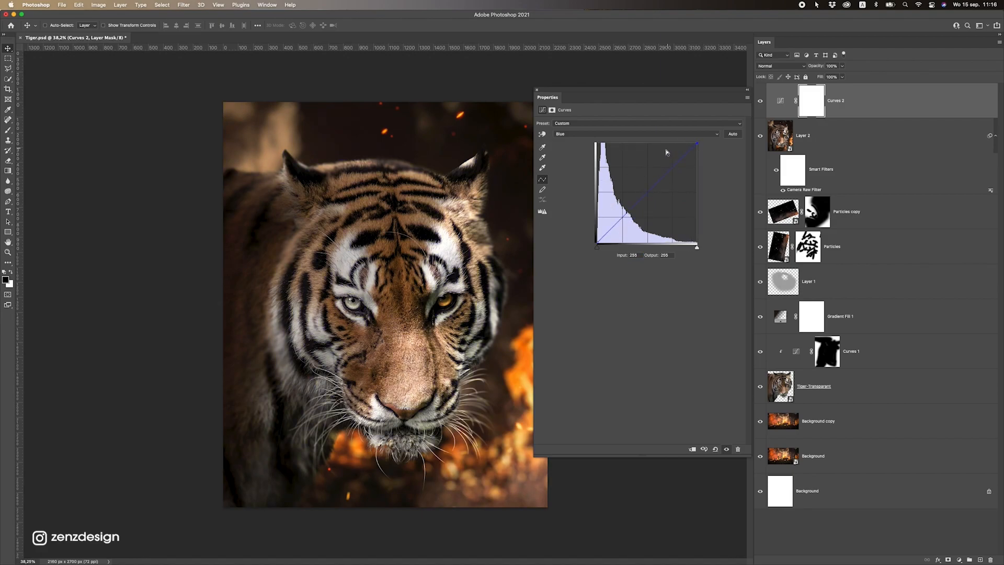
drag(597, 243, 599, 248)
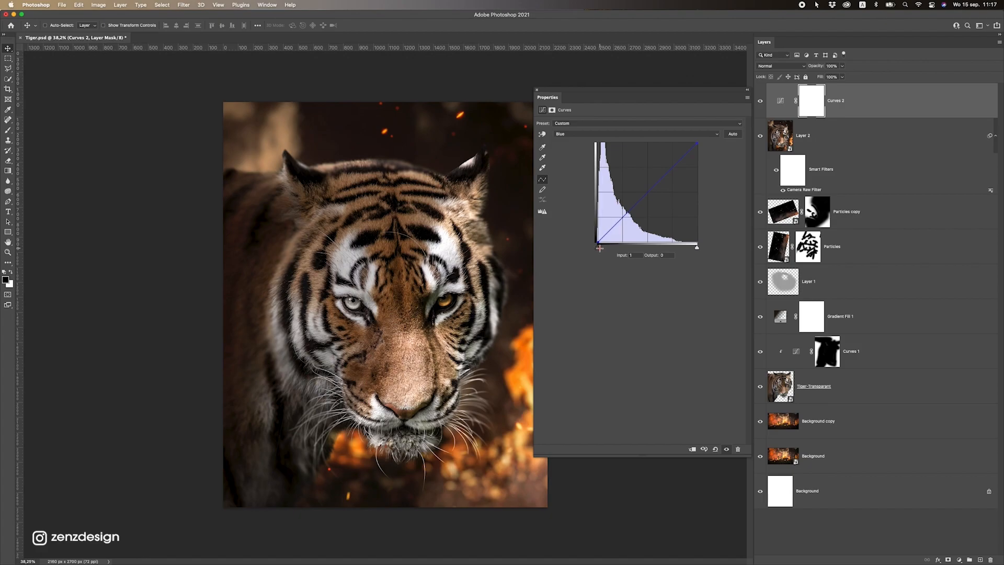
scroll(459, 294, down, 5)
scroll(473, 268, up, 5)
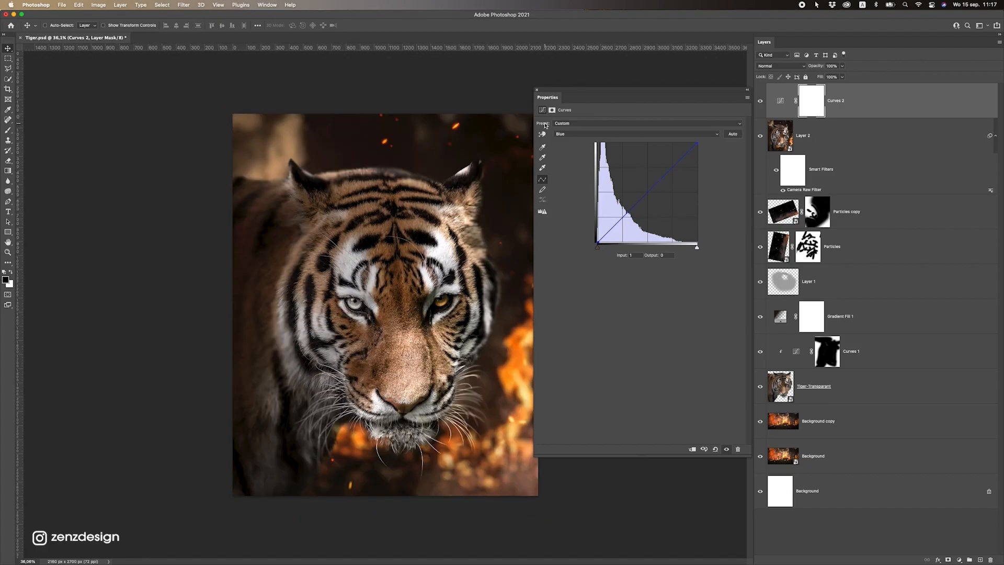
click(538, 91)
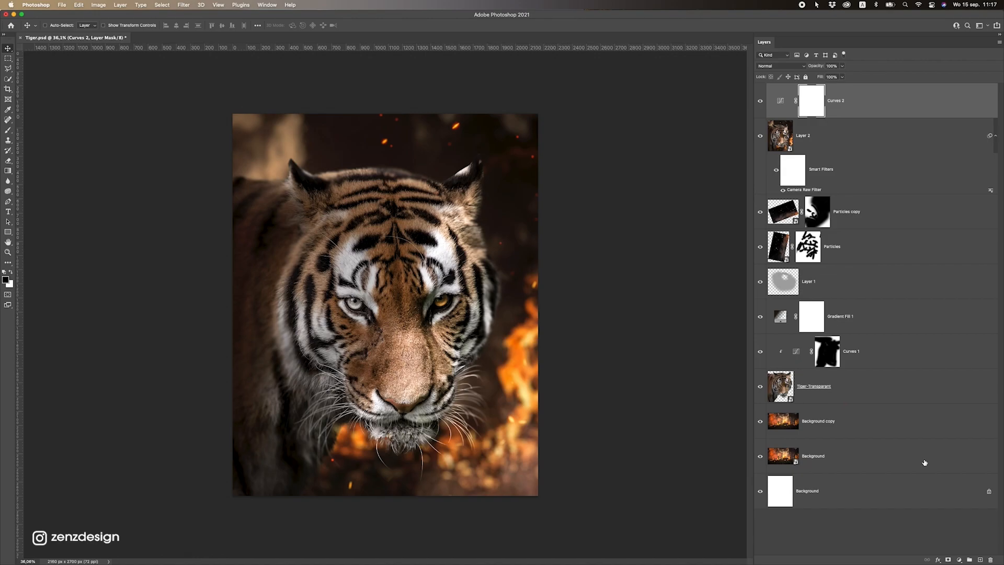
Add a Color Balance adjustment layer above Curves 2 with the midtones Yellow–Blue value at +2, and close its settings.
click(959, 559)
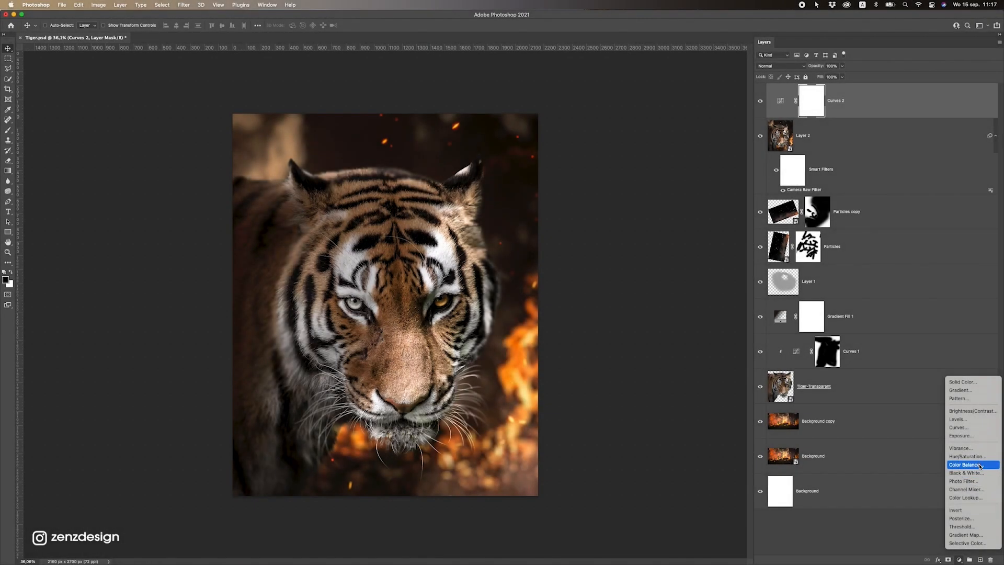
click(980, 465)
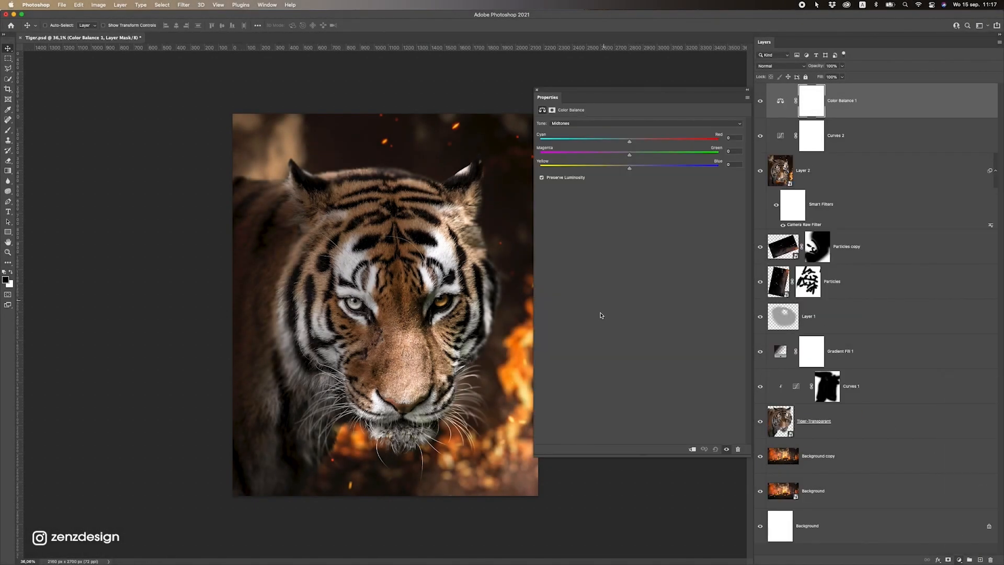
drag(645, 143, 631, 166)
scroll(464, 247, down, 10)
scroll(447, 273, up, 8)
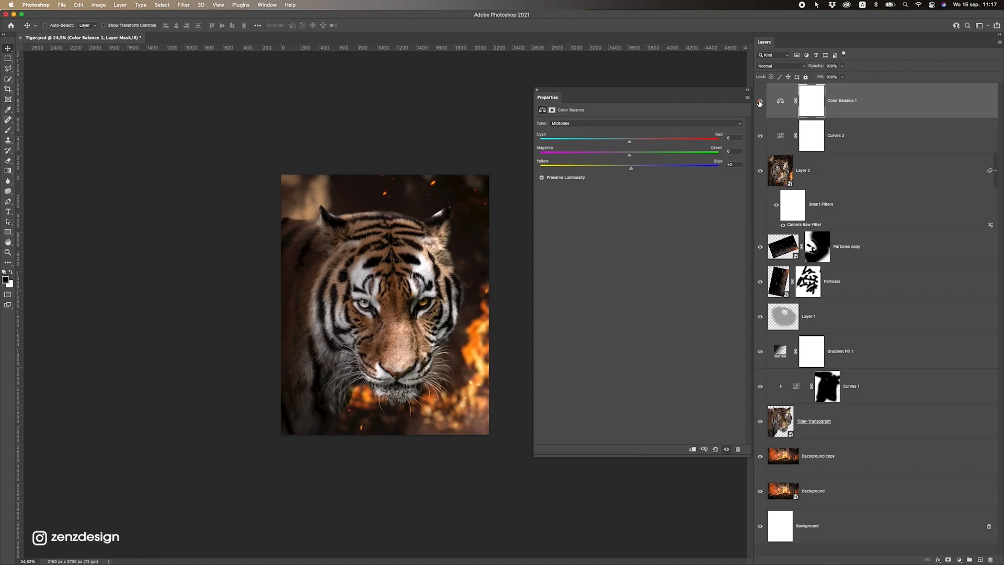
scroll(470, 236, up, 1)
key(Down)
click(538, 90)
scroll(555, 352, up, 1)
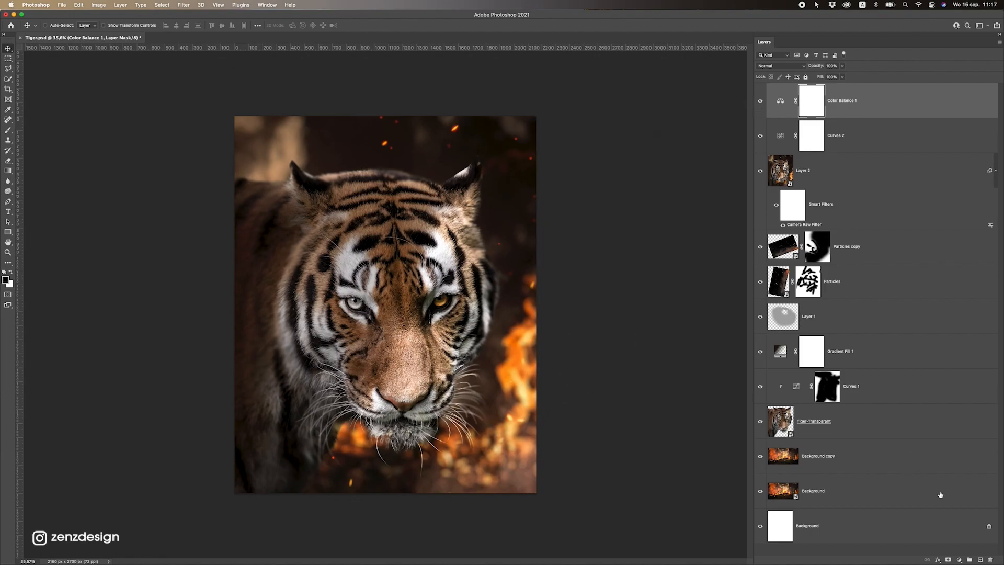
Add a Color Lookup adjustment layer above Color Balance 1 using the 3Strip.look 3DLUT file, and close its settings.
click(959, 559)
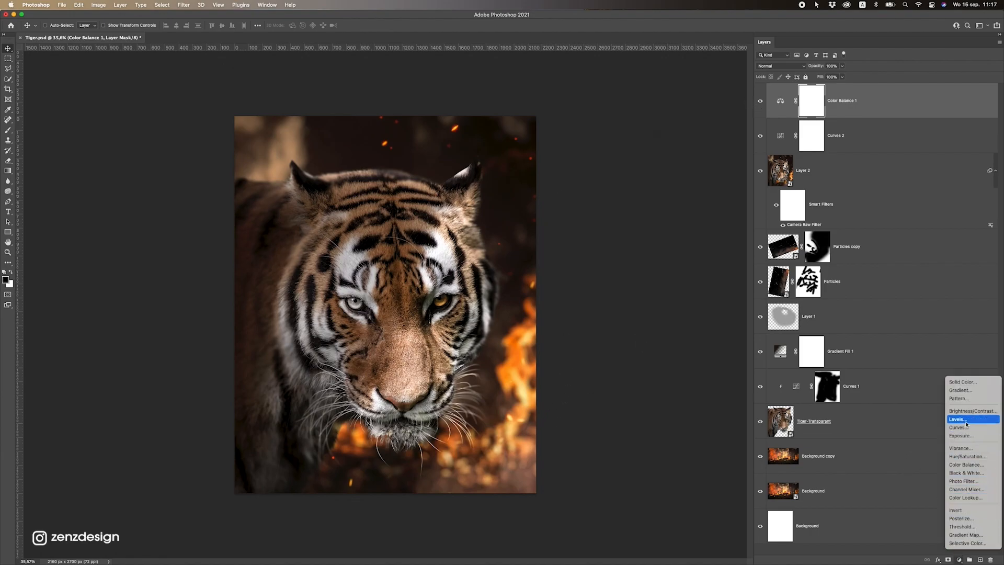
click(969, 500)
click(586, 124)
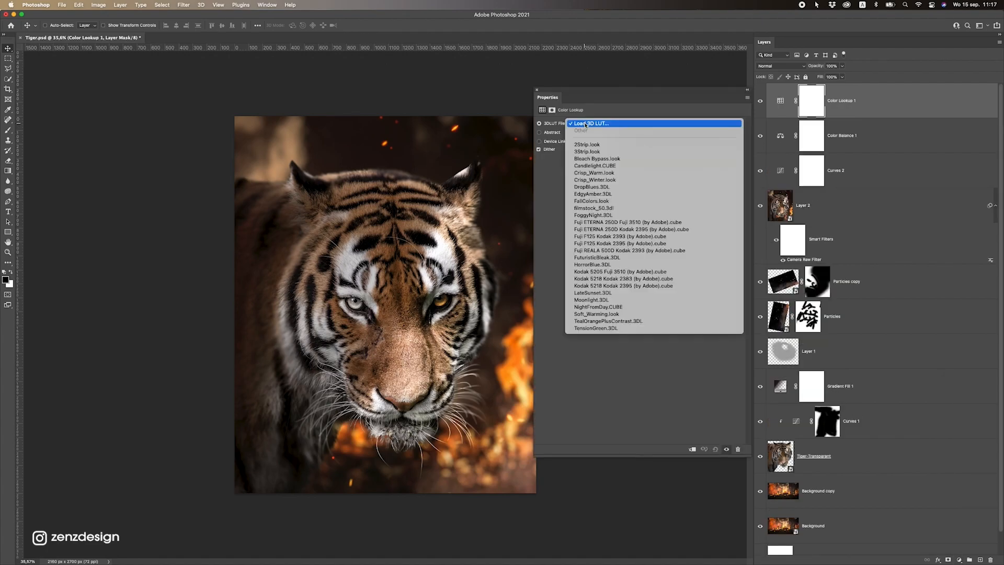
click(586, 151)
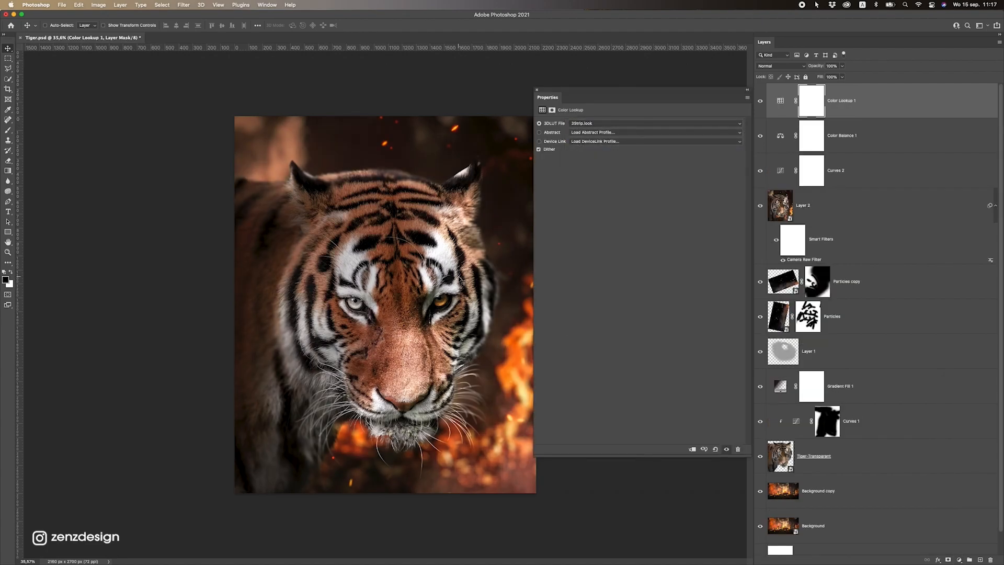
scroll(458, 278, down, 5)
scroll(458, 278, up, 5)
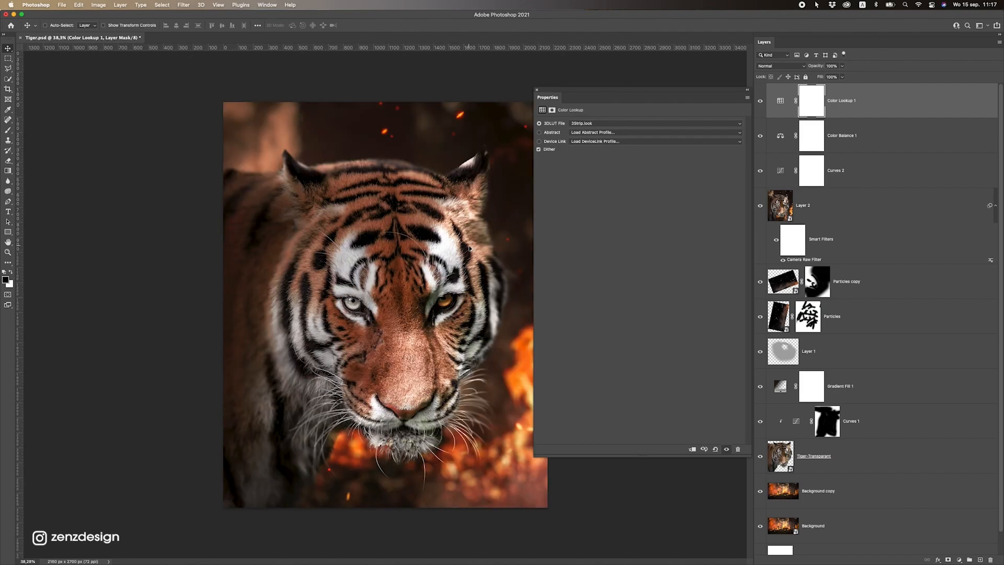
click(536, 90)
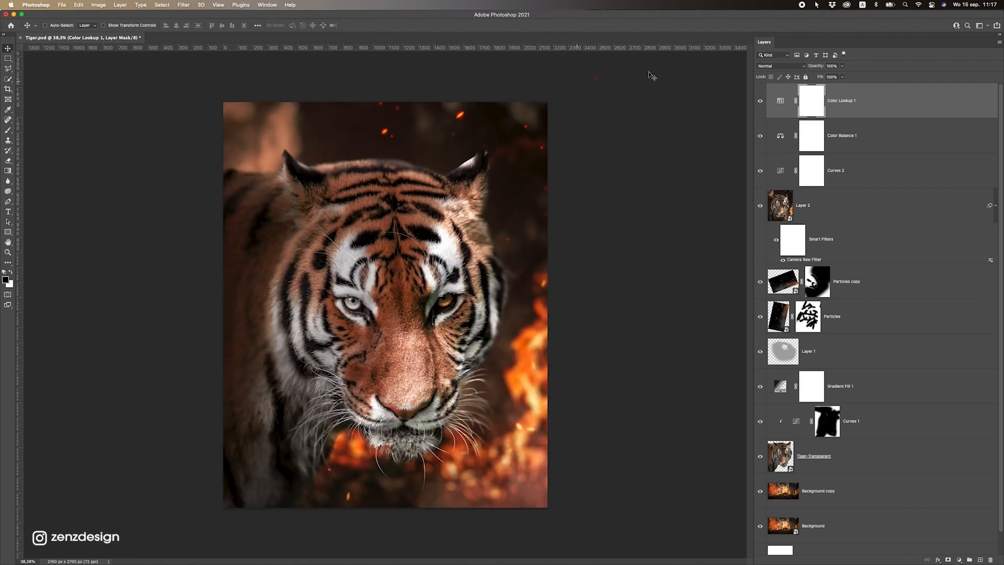
Set the Color Lookup 1 layer's opacity to 21% and compare the image with and without the layer.
click(843, 67)
drag(806, 77, 805, 77)
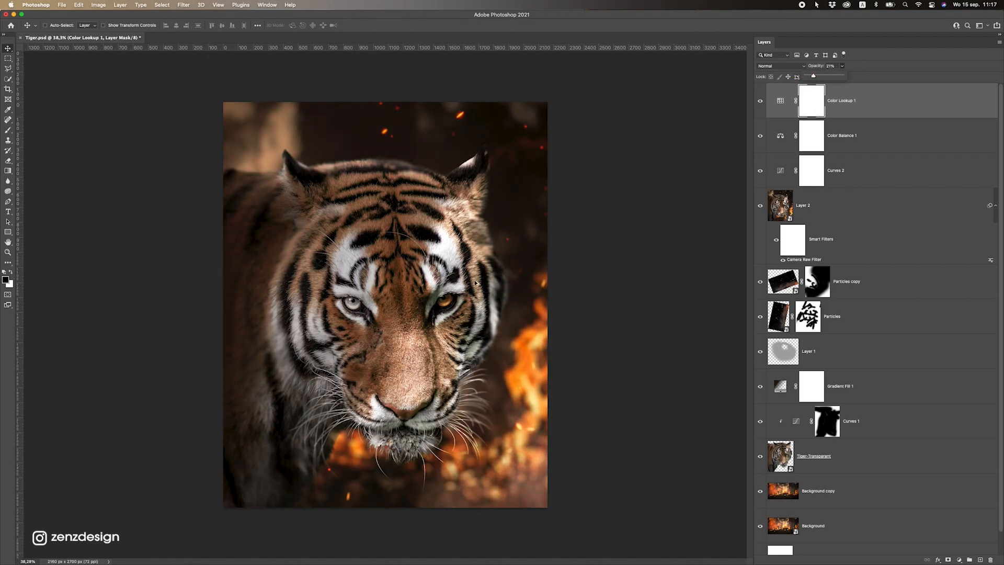
click(760, 99)
click(759, 98)
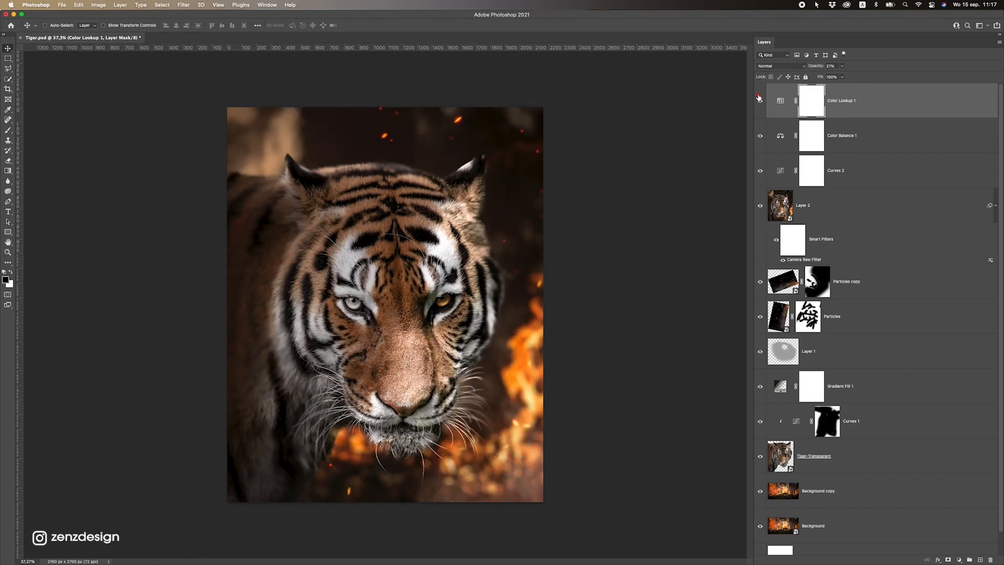
Reduce the Color Lookup 1 layer's opacity to 9% and check the whole composite.
click(840, 77)
scroll(518, 254, down, 3)
scroll(523, 243, up, 3)
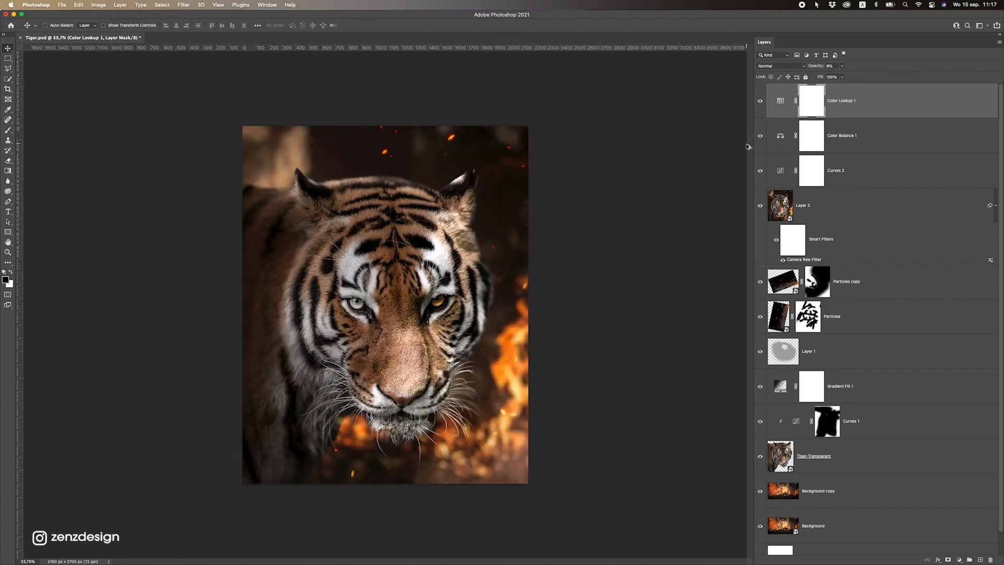